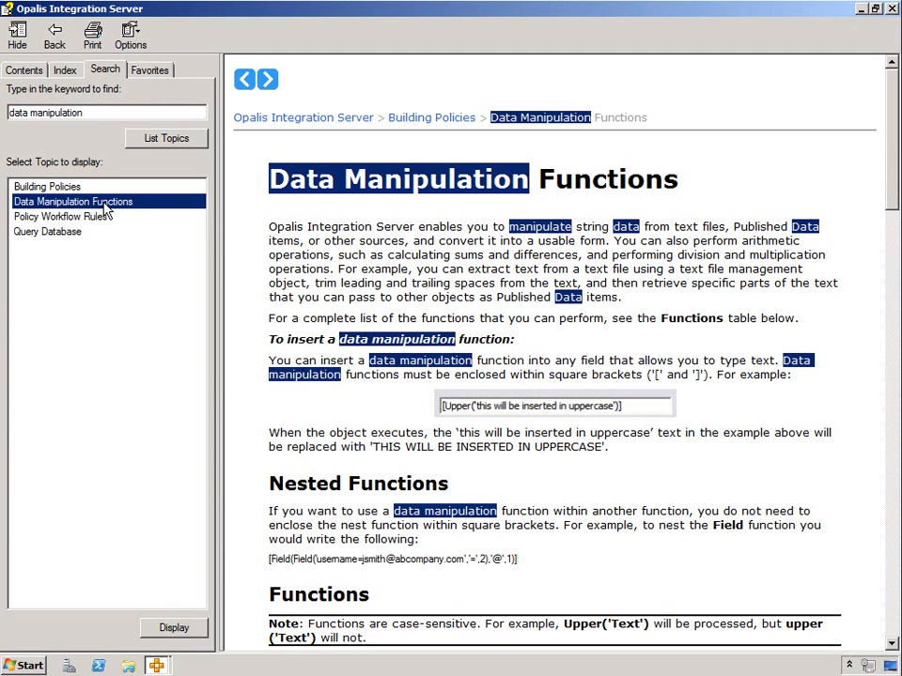
# Step: Examine the Functions table in the Data Manipulation Functions help topic
pyautogui.click(621, 256)
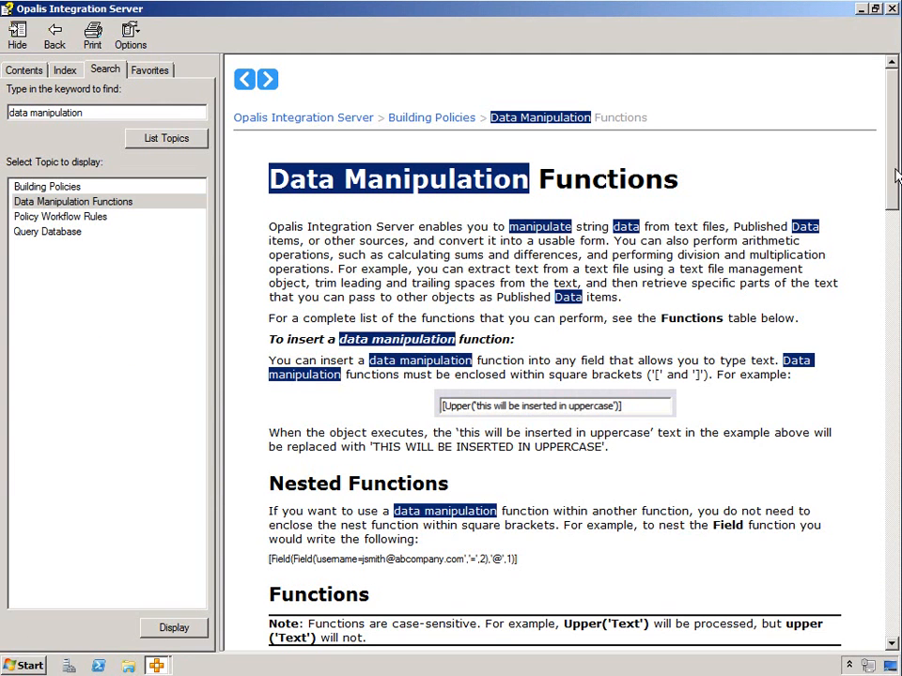
pyautogui.scroll(-5, 897, 286)
pyautogui.scroll(-5, 897, 287)
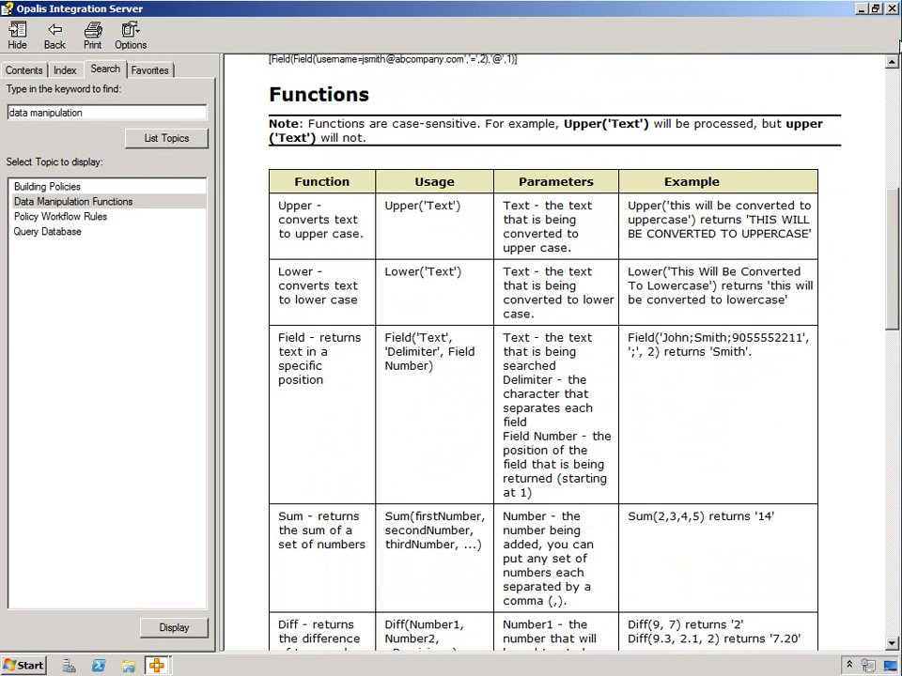
# Step: Switch to the policy designer window, open the help search from there, and close the help window
pyautogui.click(153, 665)
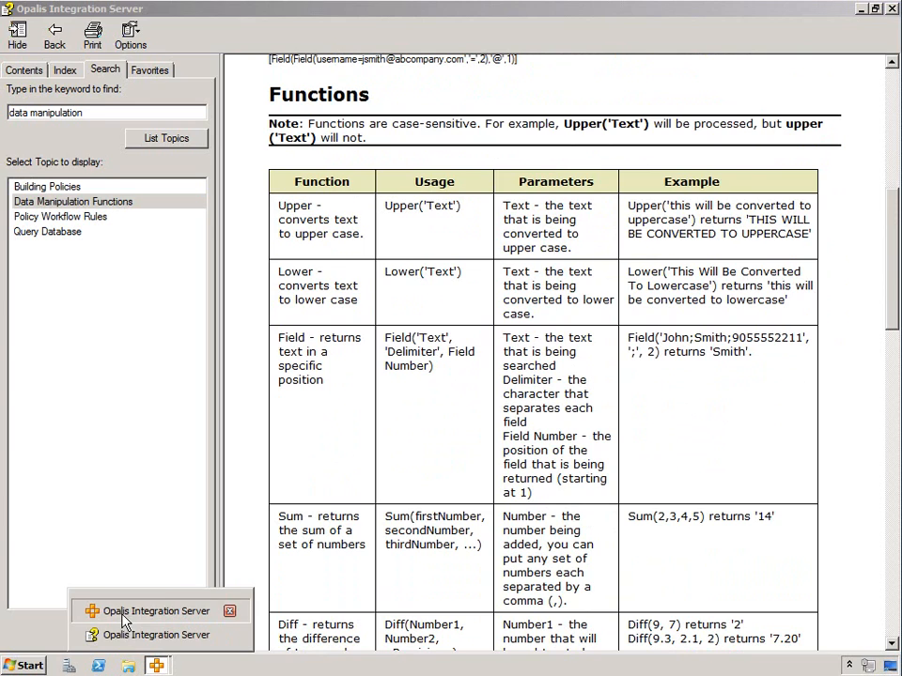
pyautogui.click(123, 612)
pyautogui.click(155, 26)
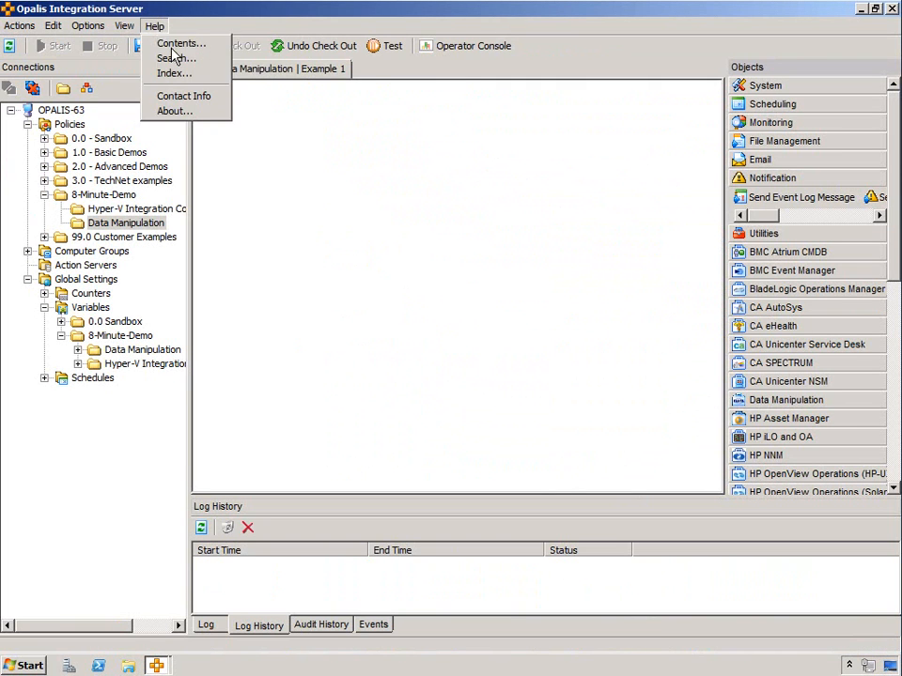
pyautogui.click(169, 57)
pyautogui.click(75, 110)
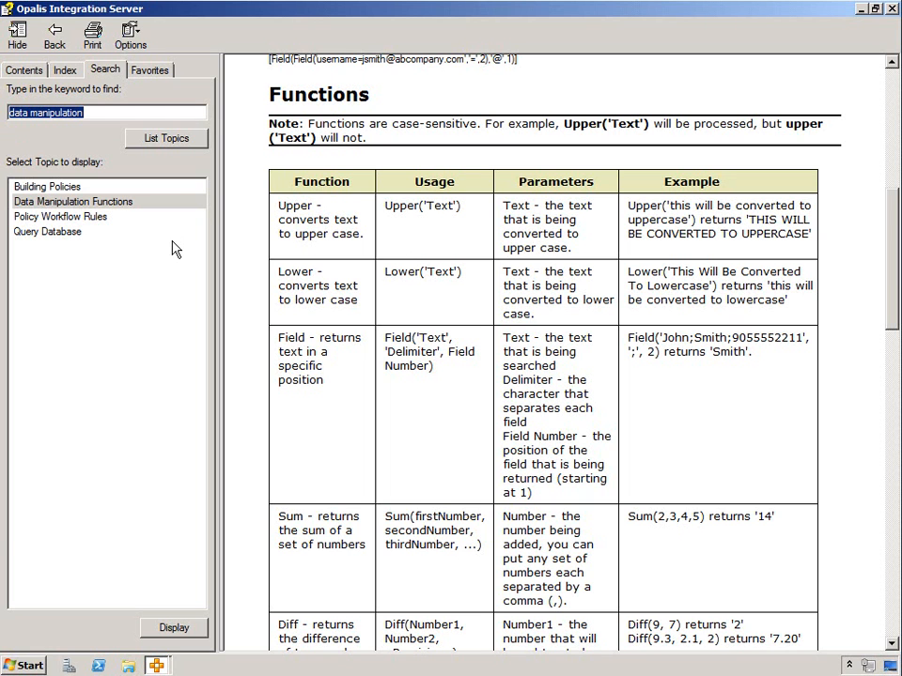
pyautogui.click(891, 10)
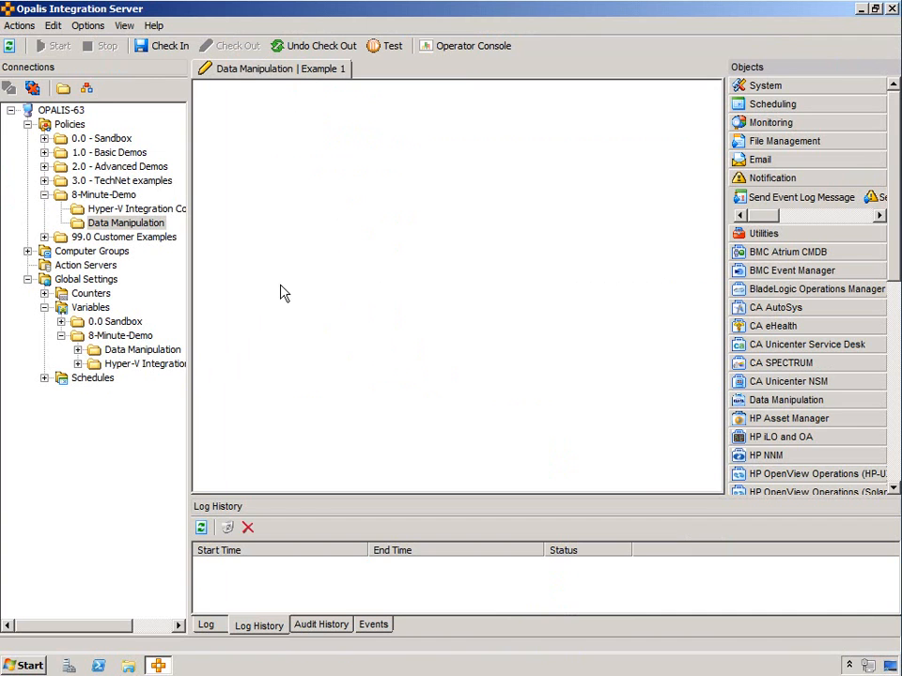
# Step: Review the name and value of the Any String Example variable in the 8-Minute-Demo Data Manipulation variables folder
pyautogui.click(132, 350)
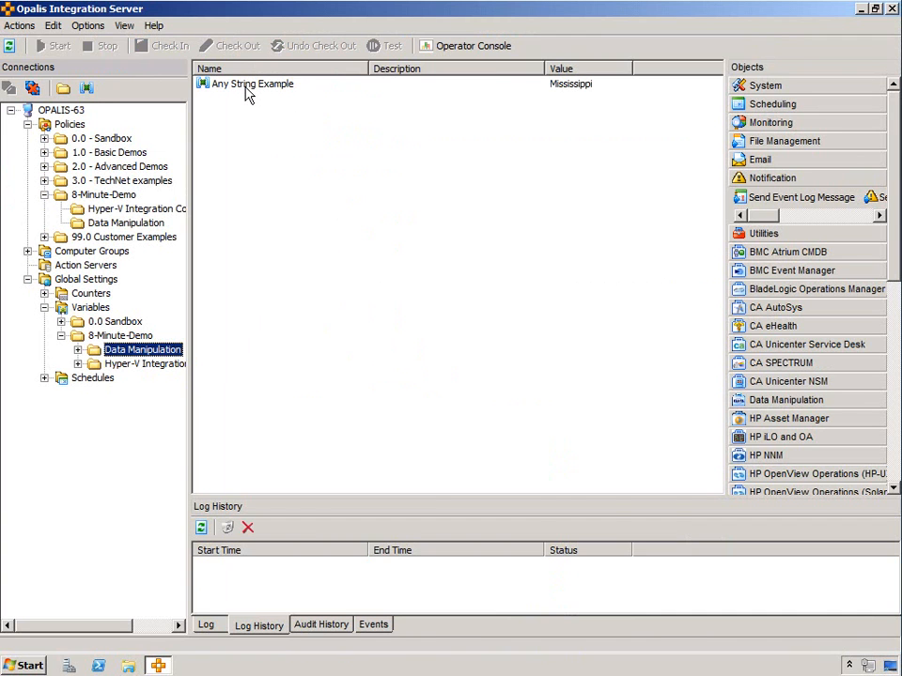
pyautogui.doubleClick(247, 86)
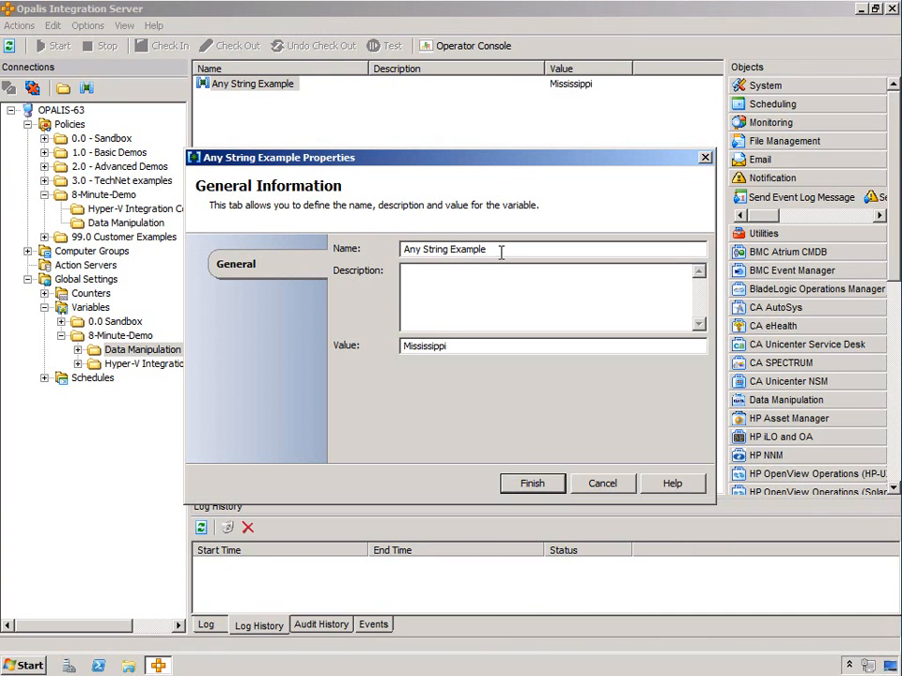
pyautogui.moveTo(504, 252); pyautogui.dragTo(348, 228)
pyautogui.click(530, 250)
pyautogui.moveTo(457, 348); pyautogui.dragTo(340, 342)
pyautogui.click(534, 487)
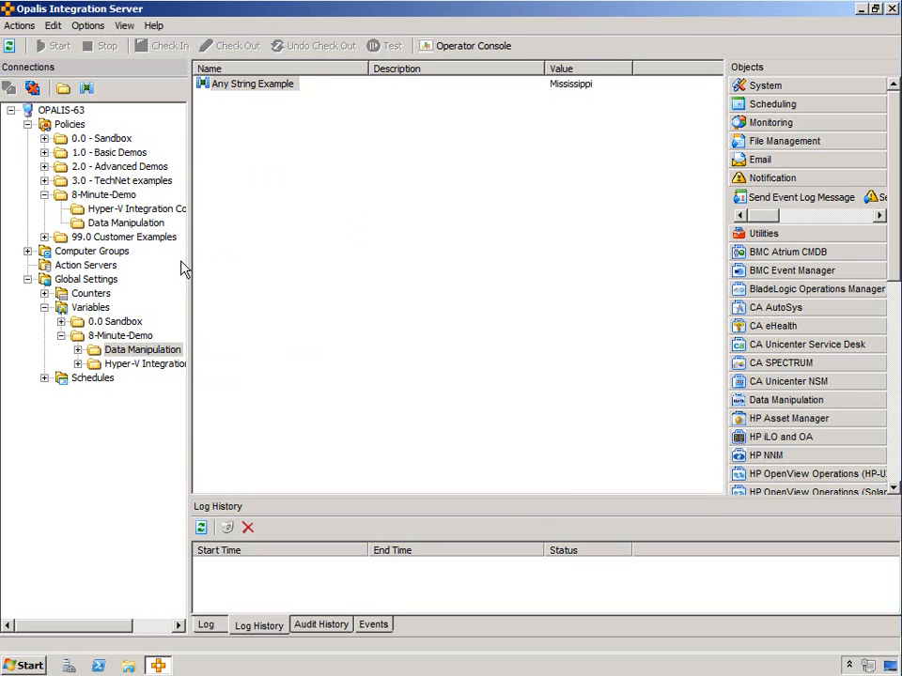
# Step: Add a Send Platform Event object to the Data Manipulation Example 1 policy and set its type to Information
pyautogui.click(118, 223)
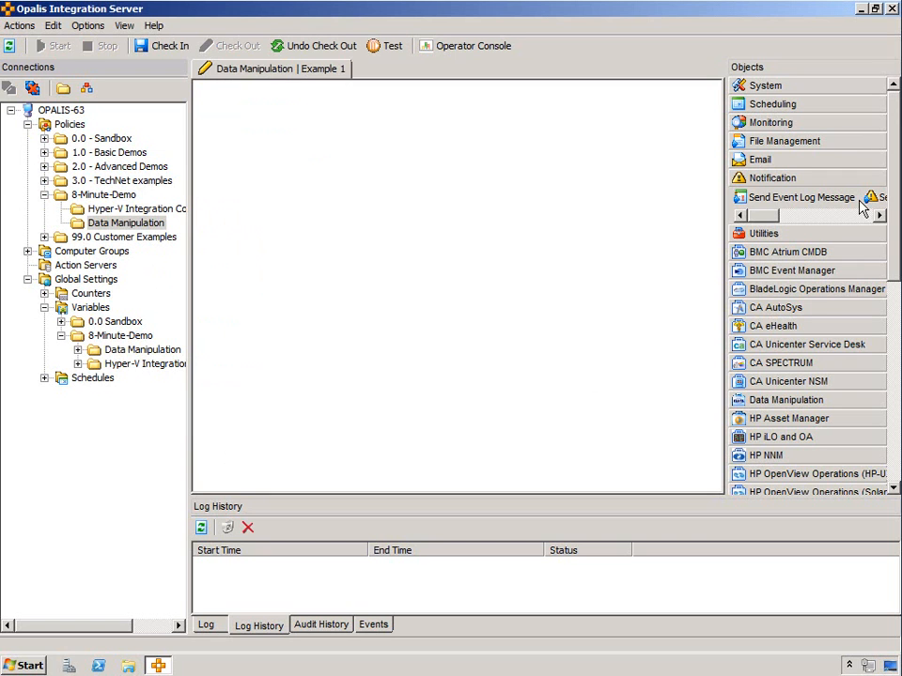
pyautogui.moveTo(875, 202); pyautogui.dragTo(209, 180)
pyautogui.doubleClick(244, 174)
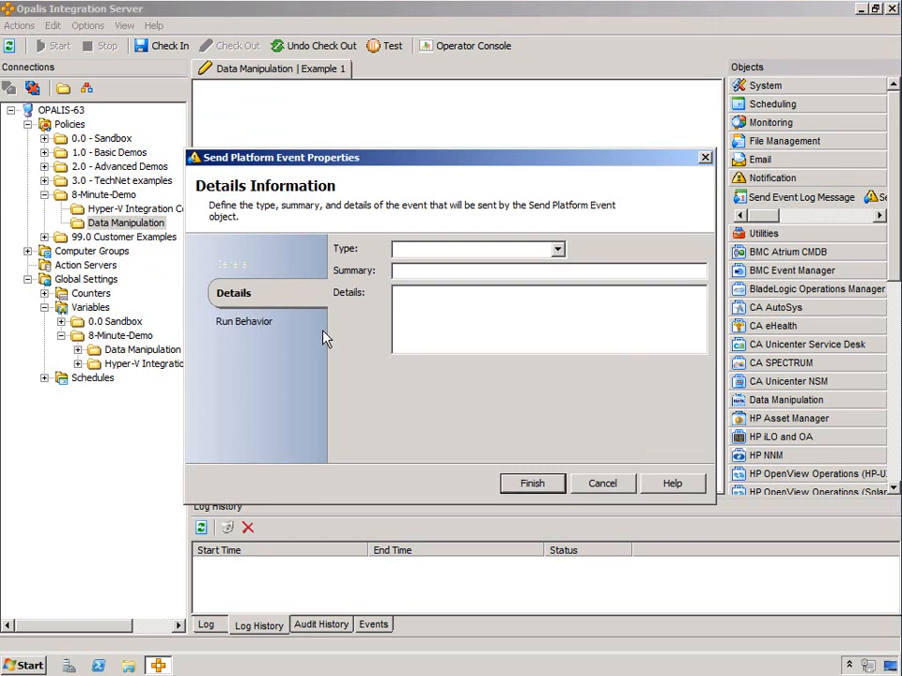
pyautogui.click(557, 249)
pyautogui.click(446, 265)
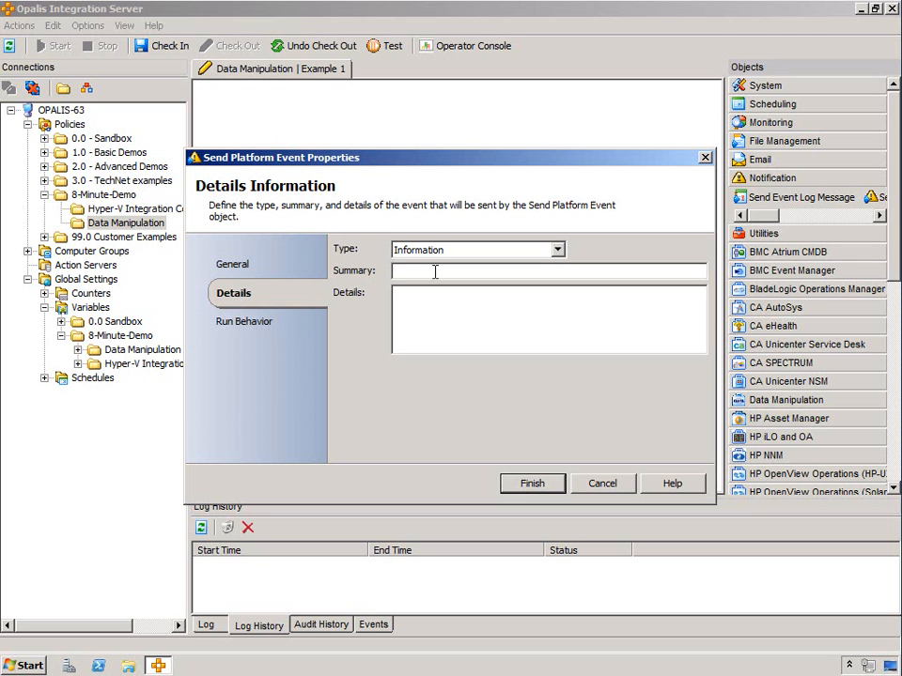
# Step: Set the event's summary to "Control Text: " followed by the subscribed Any String Example variable
pyautogui.write('Control Ta')
pyautogui.rightClick(479, 273)
pyautogui.moveTo(517, 288)
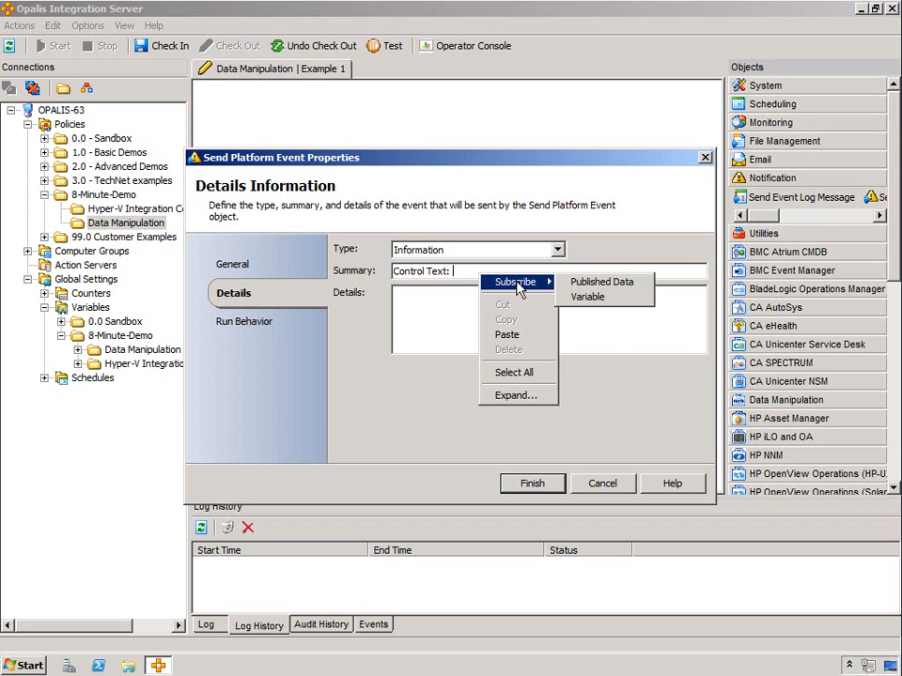
pyautogui.click(591, 298)
pyautogui.doubleClick(305, 251)
pyautogui.doubleClick(310, 254)
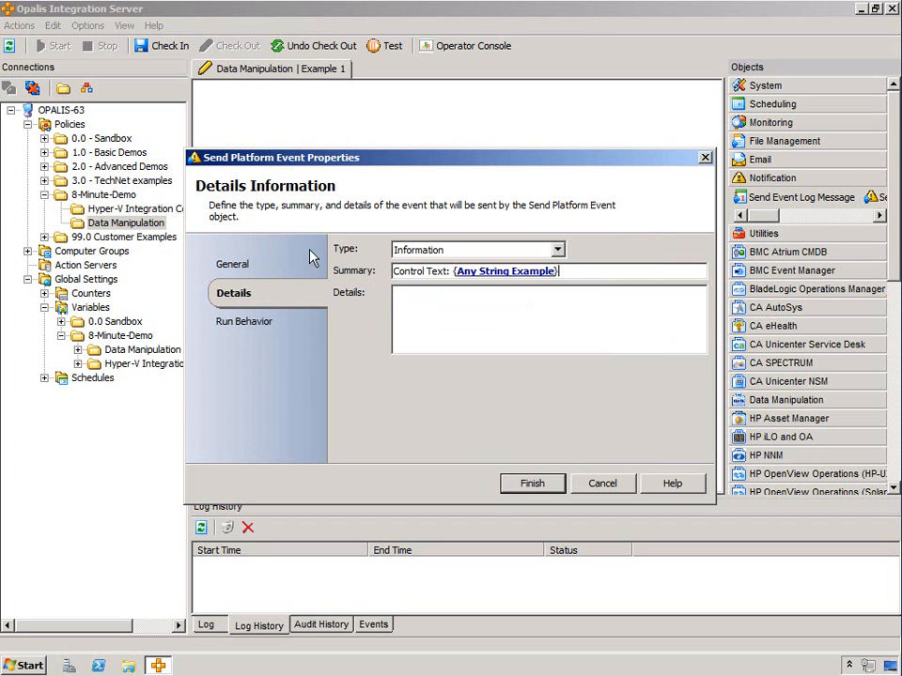
# Step: Set the event's details to [upper({Any String Example})], subscribing to the variable, and finish the properties
pyautogui.click(476, 315)
pyautogui.write('[upper(')
pyautogui.rightClick(442, 293)
pyautogui.moveTo(505, 300)
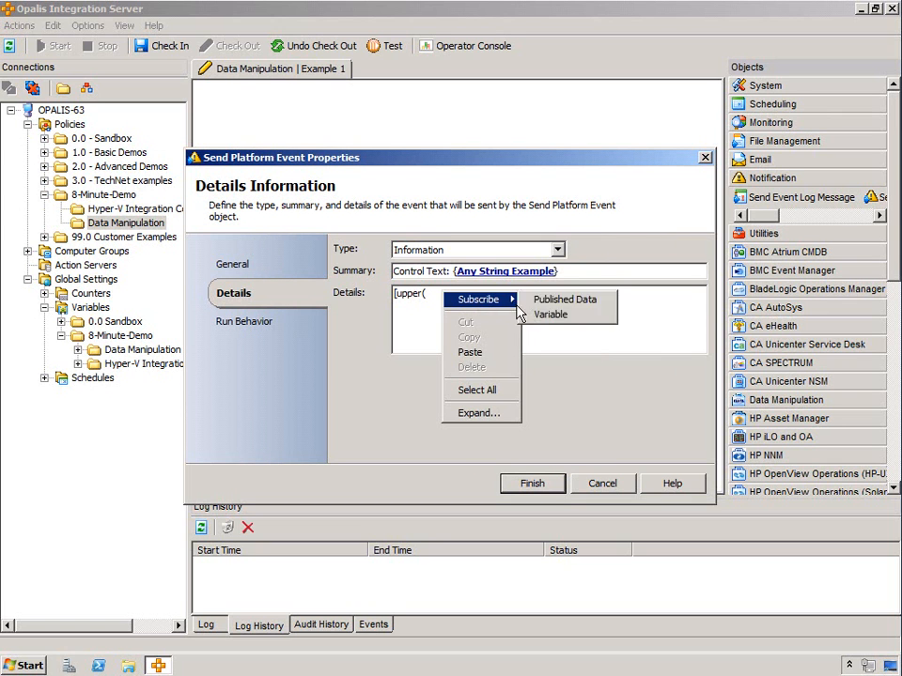
pyautogui.click(542, 317)
pyautogui.doubleClick(312, 196)
pyautogui.doubleClick(315, 250)
pyautogui.doubleClick(316, 254)
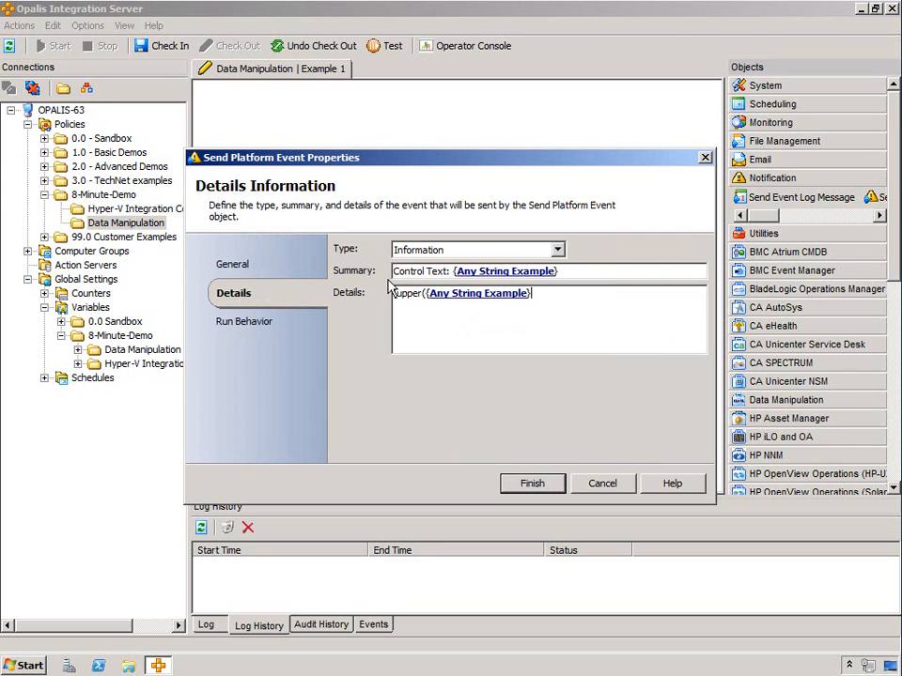
pyautogui.write(')')
pyautogui.click(527, 488)
pyautogui.click(529, 485)
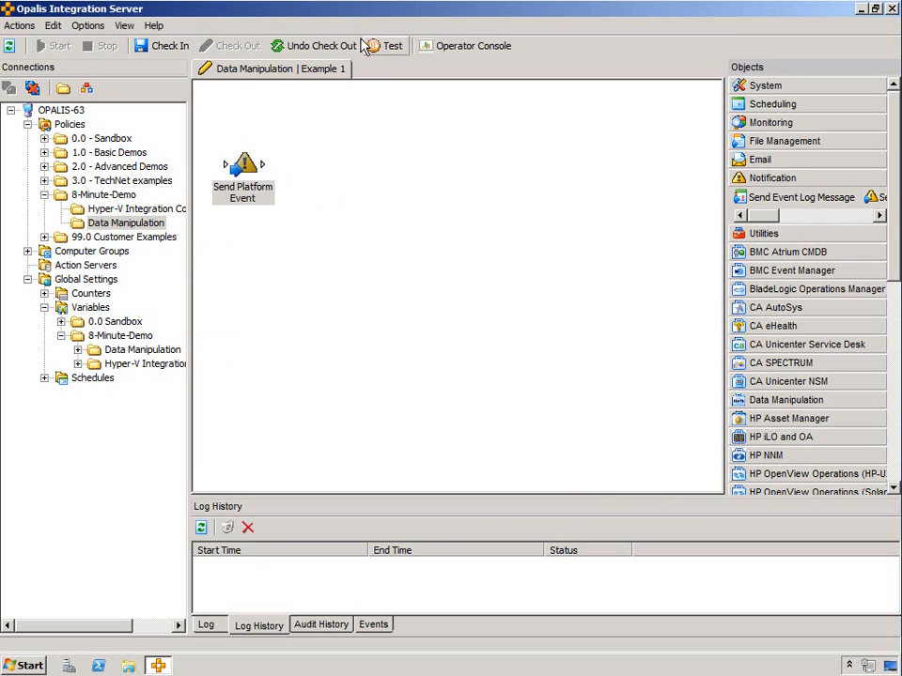
# Step: Open the policy in the testing console, select the Send Platform Event object, and widen the properties area
pyautogui.click(389, 46)
pyautogui.moveTo(287, 177); pyautogui.dragTo(271, 246)
pyautogui.moveTo(266, 152); pyautogui.dragTo(352, 157)
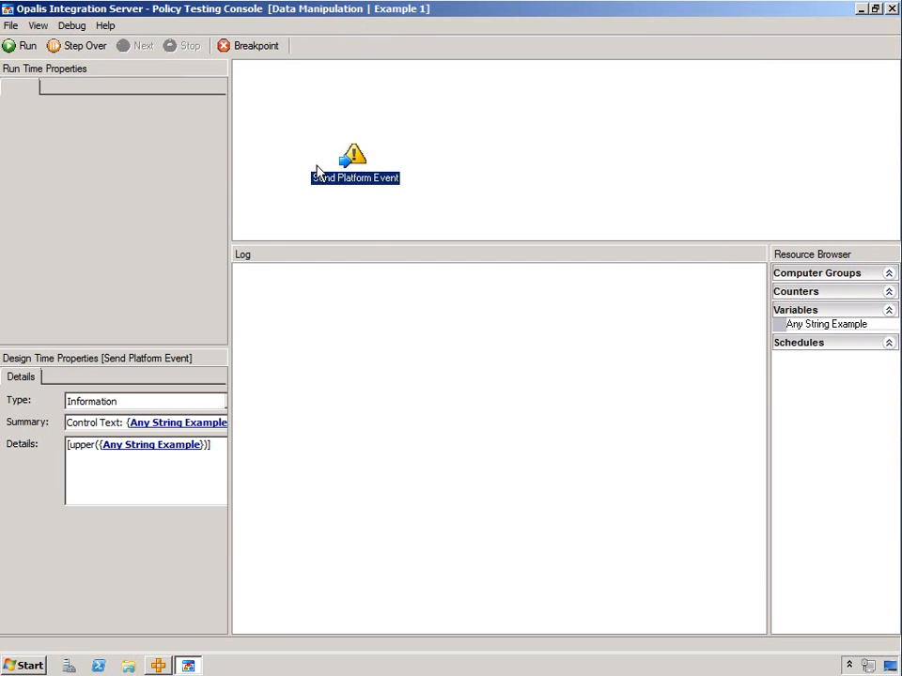
pyautogui.moveTo(231, 191); pyautogui.dragTo(358, 201)
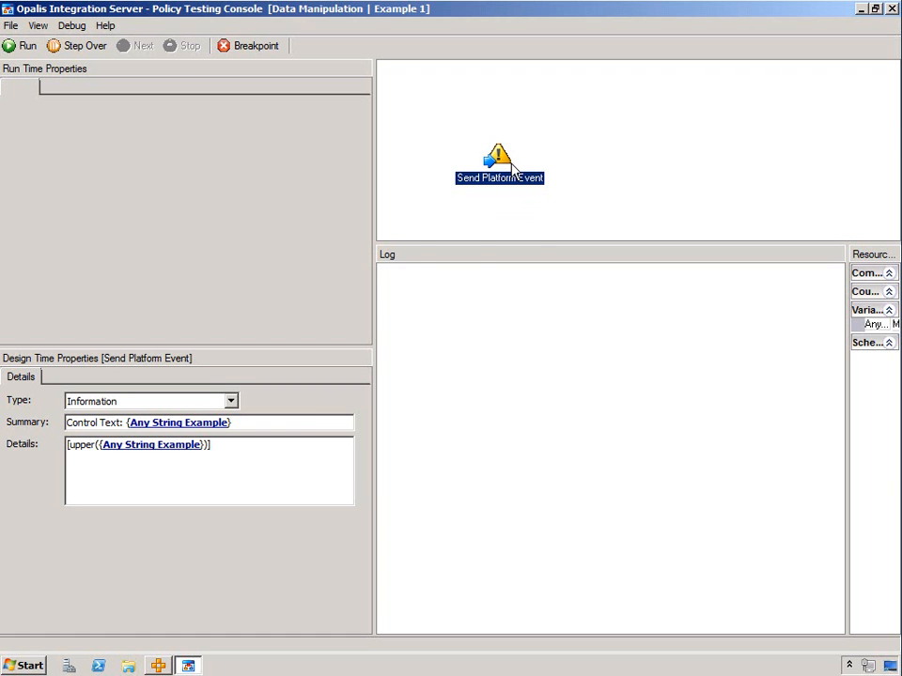
# Step: Step over the Send Platform Event object and examine its run-time Details text
pyautogui.click(70, 45)
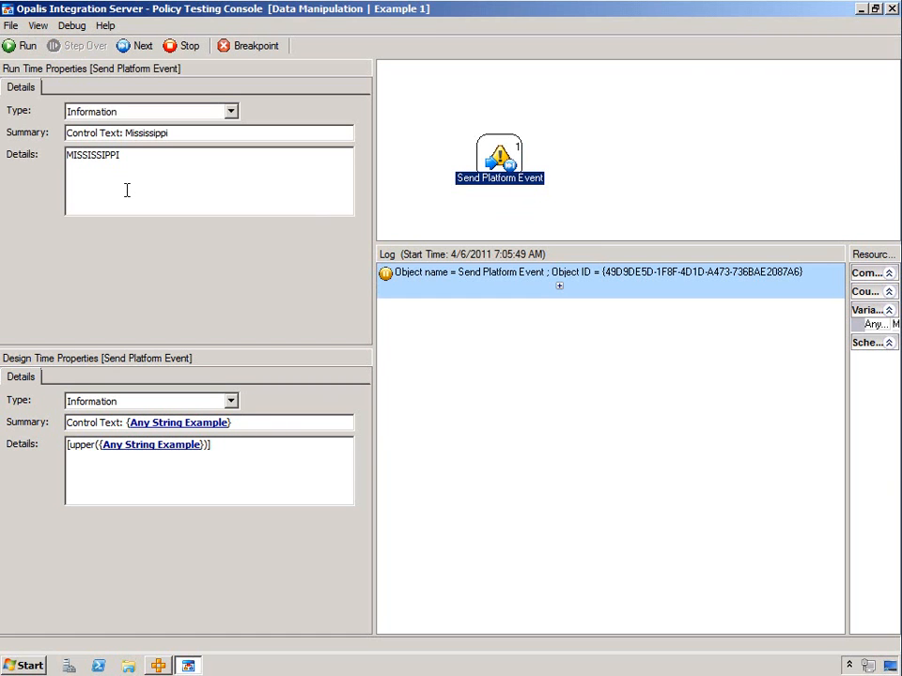
pyautogui.moveTo(131, 155); pyautogui.dragTo(48, 154)
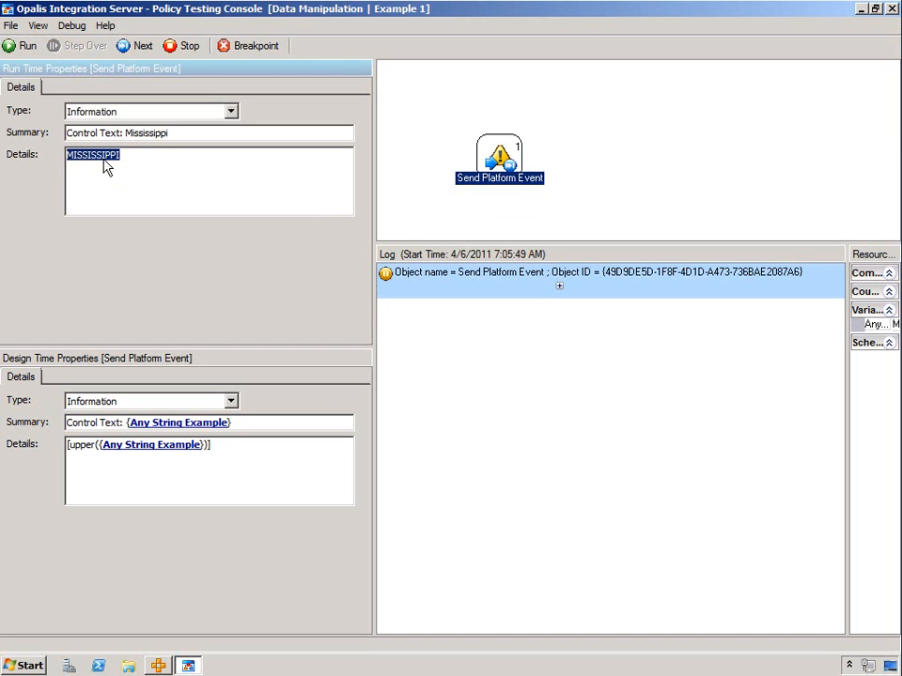
pyautogui.click(178, 170)
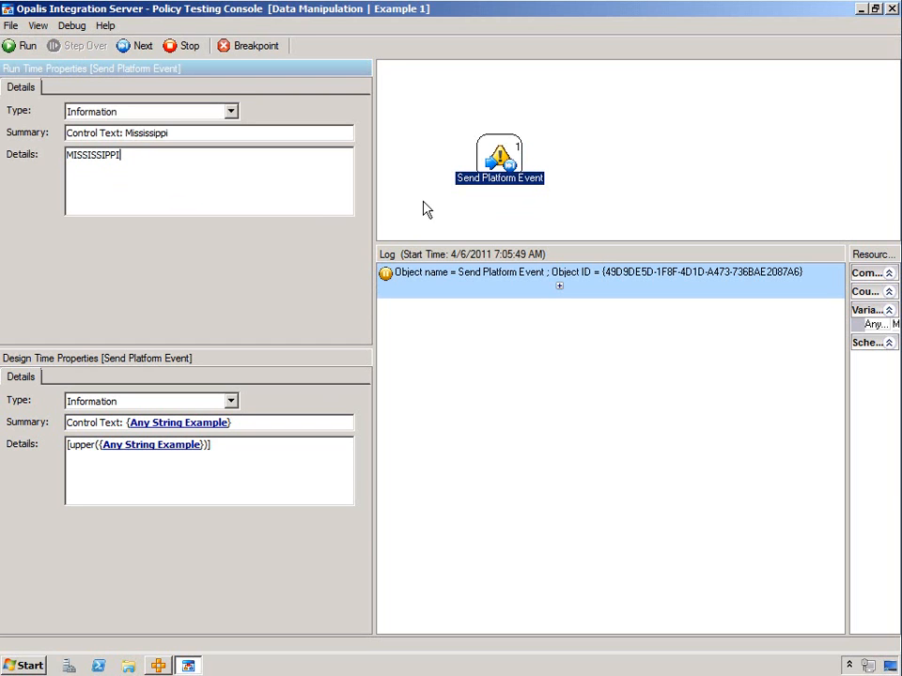
# Step: Switch to Notepad and write the function syntax [upper(DATA)] in a blank document
pyautogui.click(31, 663)
pyautogui.click(40, 344)
pyautogui.write('[upper')
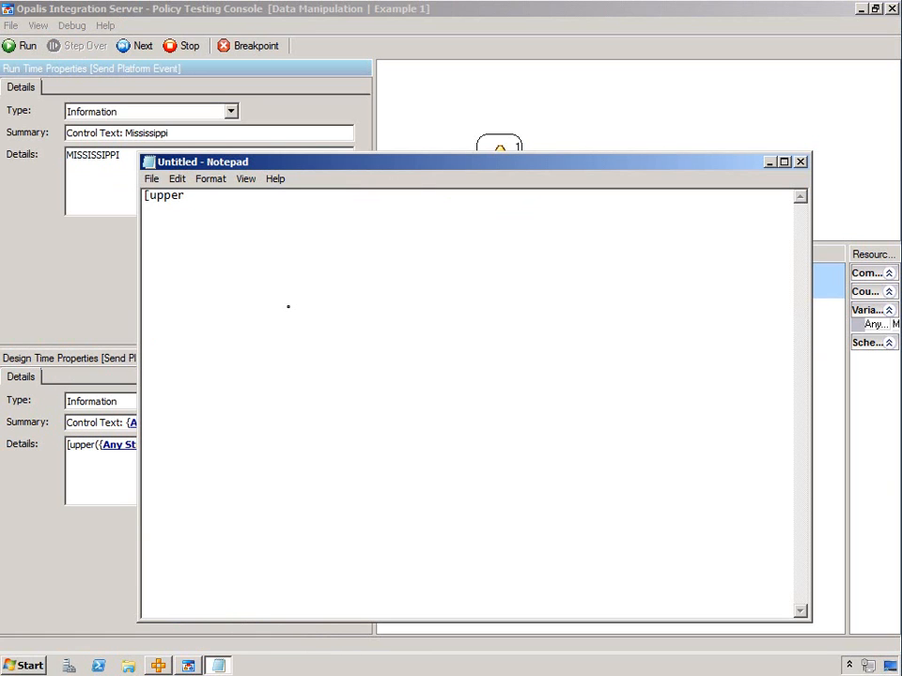
pyautogui.write('(DATA)]')
# Step: Set the Notepad font size to 20
pyautogui.click(211, 178)
pyautogui.click(220, 211)
pyautogui.click(483, 392)
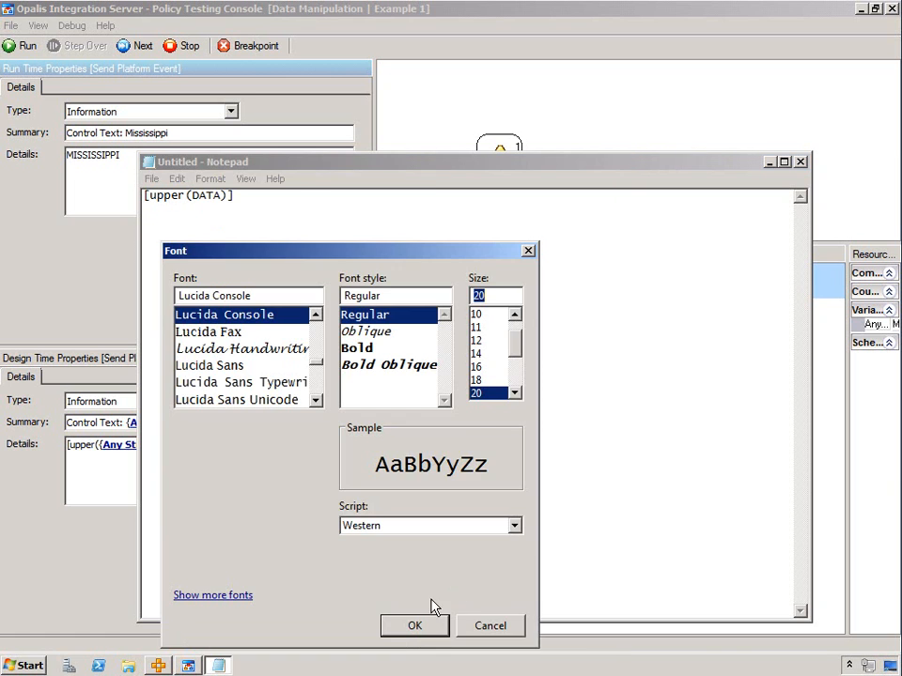
pyautogui.click(398, 628)
# Step: Replace DATA inside the function's parentheses with two comma-separated placeholders, Parameters,Parameters
pyautogui.moveTo(155, 202); pyautogui.dragTo(296, 206)
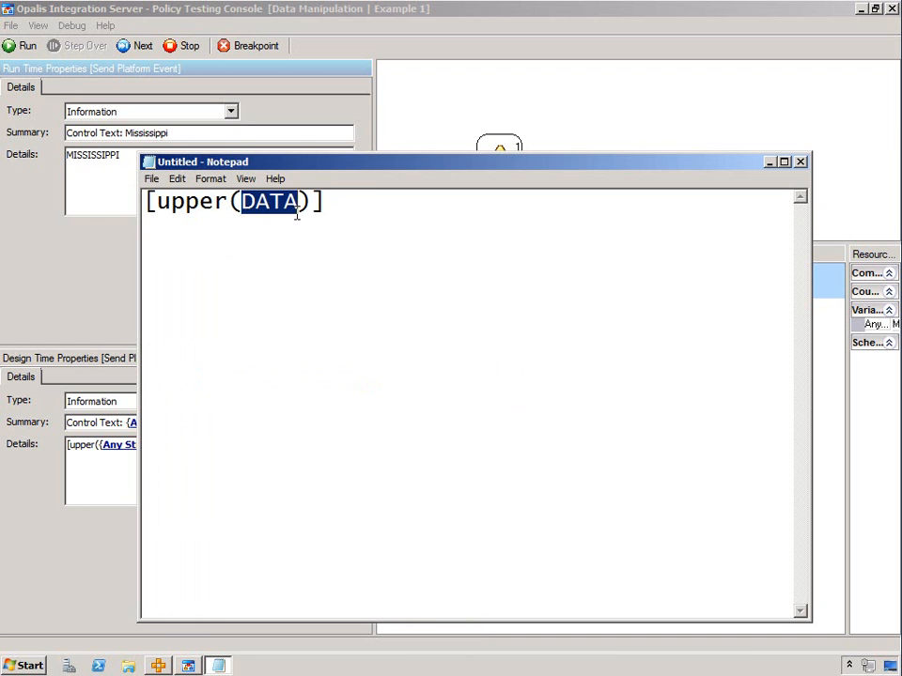
pyautogui.write('Parameters')
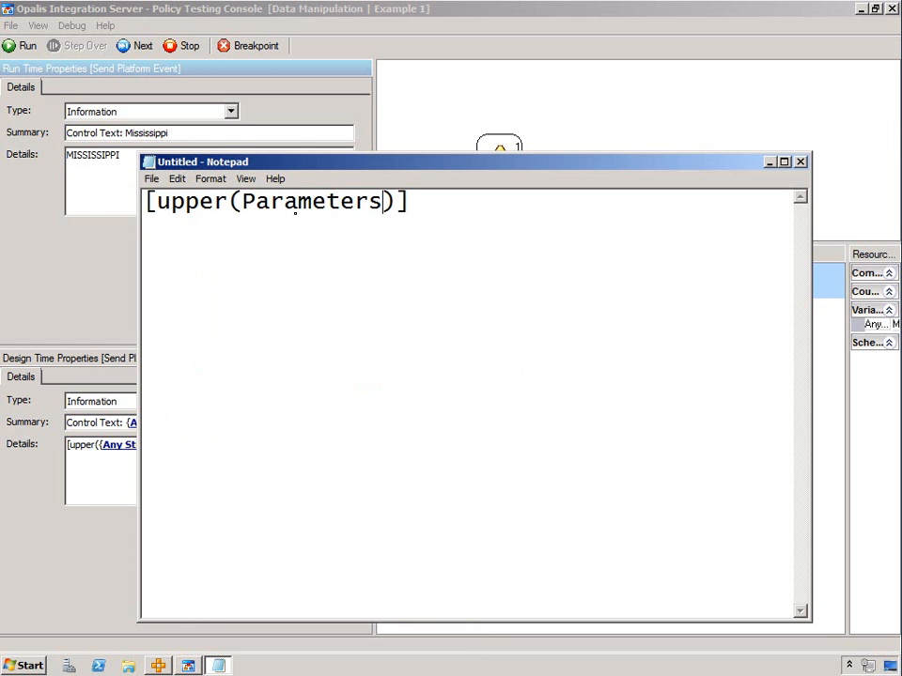
pyautogui.moveTo(383, 204); pyautogui.dragTo(410, 205)
pyautogui.click(404, 204)
pyautogui.write(',Parameters')
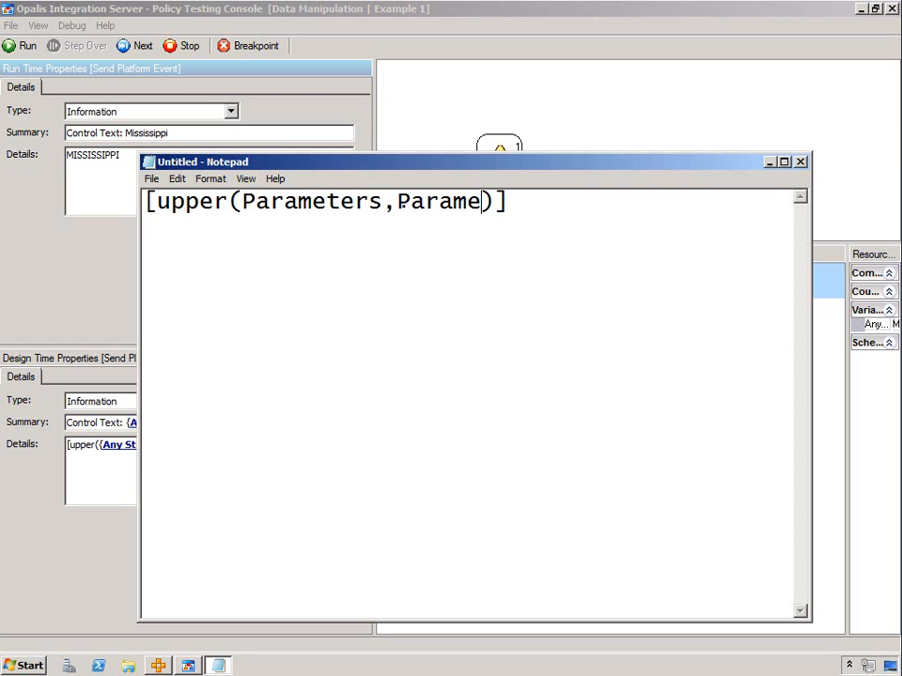
pyautogui.write(',')
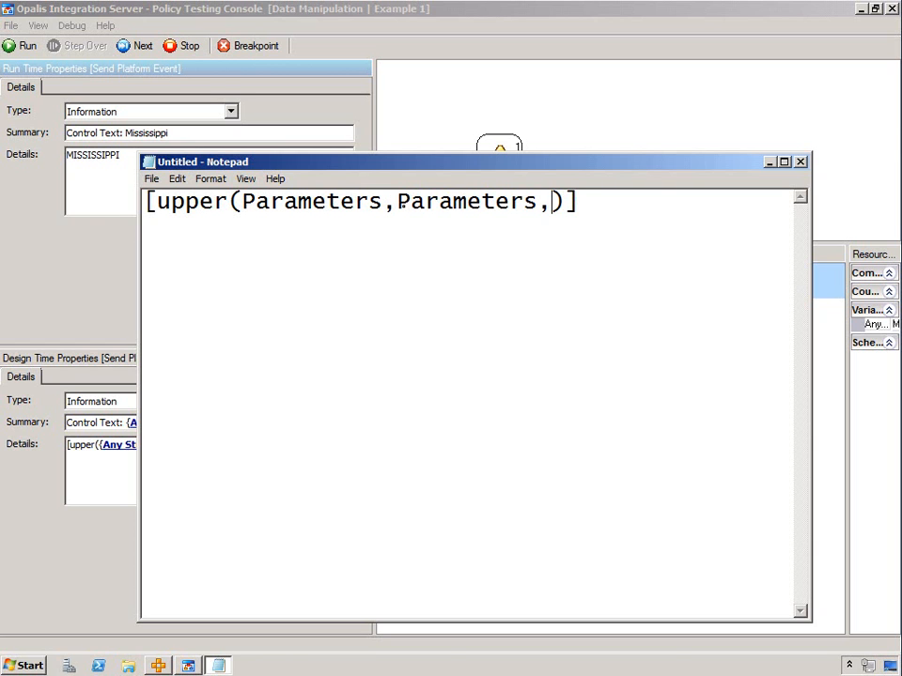
pyautogui.press('BackSpace')
# Step: Enclose each of the two Parameters placeholders in single quotation marks
pyautogui.write("'")
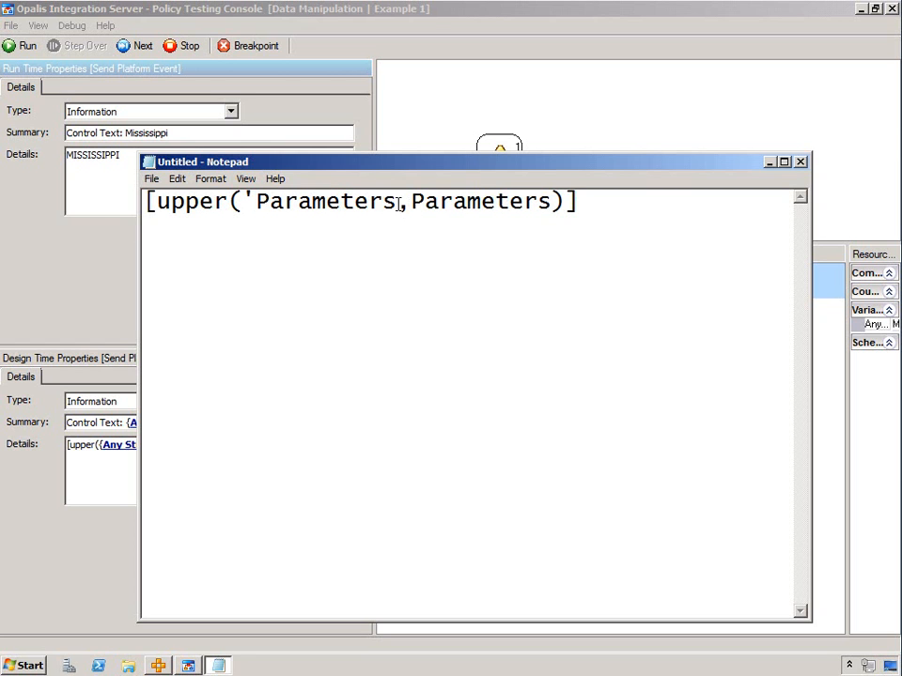
pyautogui.click(400, 202)
pyautogui.write("'")
pyautogui.click(428, 203)
pyautogui.write("'")
pyautogui.click(587, 203)
pyautogui.write("'")
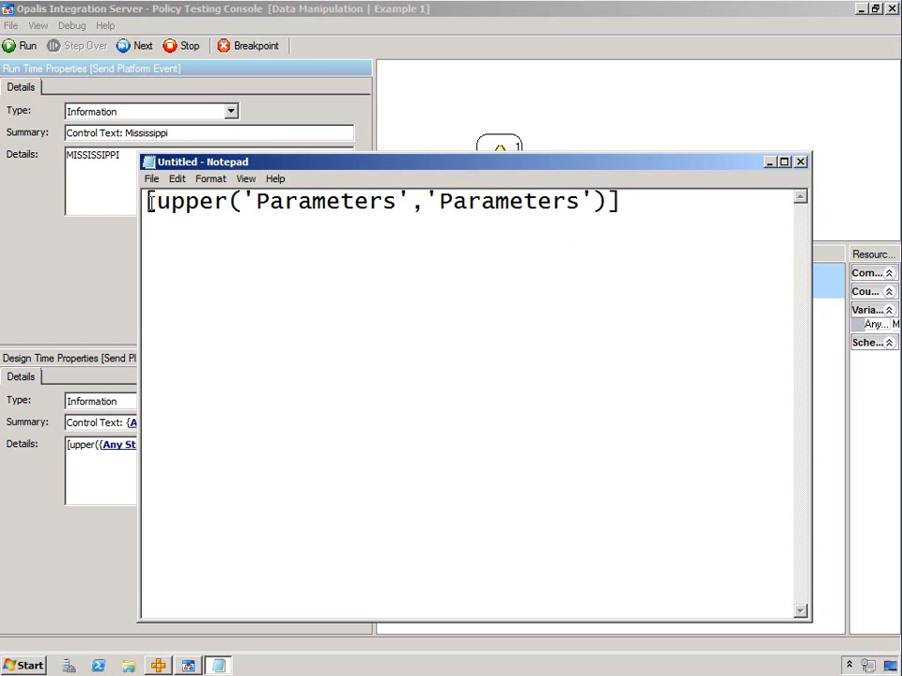
# Step: Examine the parts of the function syntax by highlighting the opening bracket, function name, parameter quotes and closing characters
pyautogui.moveTo(158, 205); pyautogui.dragTo(144, 205)
pyautogui.moveTo(229, 207); pyautogui.dragTo(159, 212)
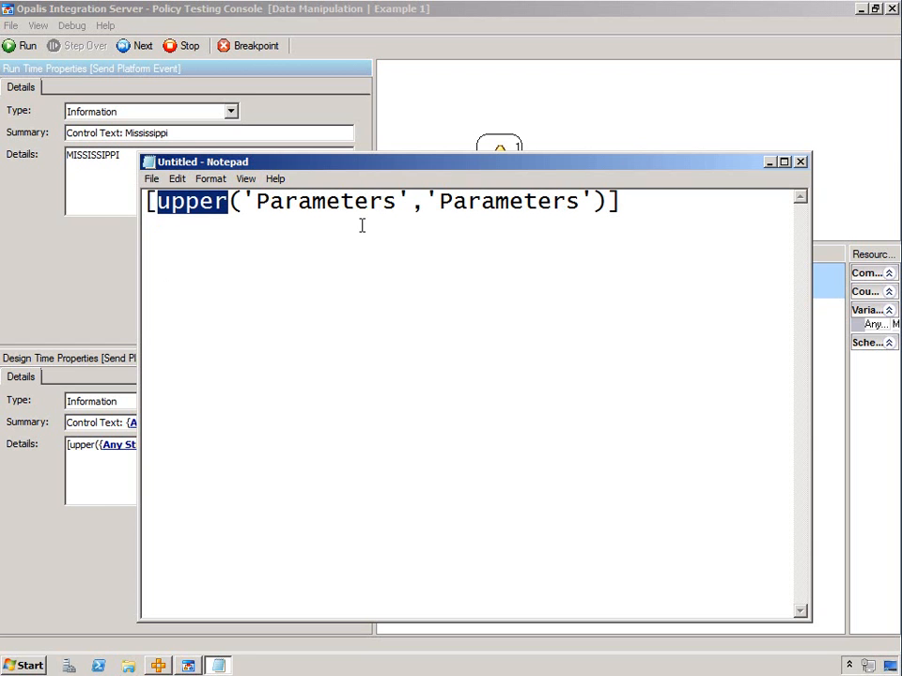
pyautogui.click(409, 199)
pyautogui.hotkey('shift', 'Left')
pyautogui.click(465, 243)
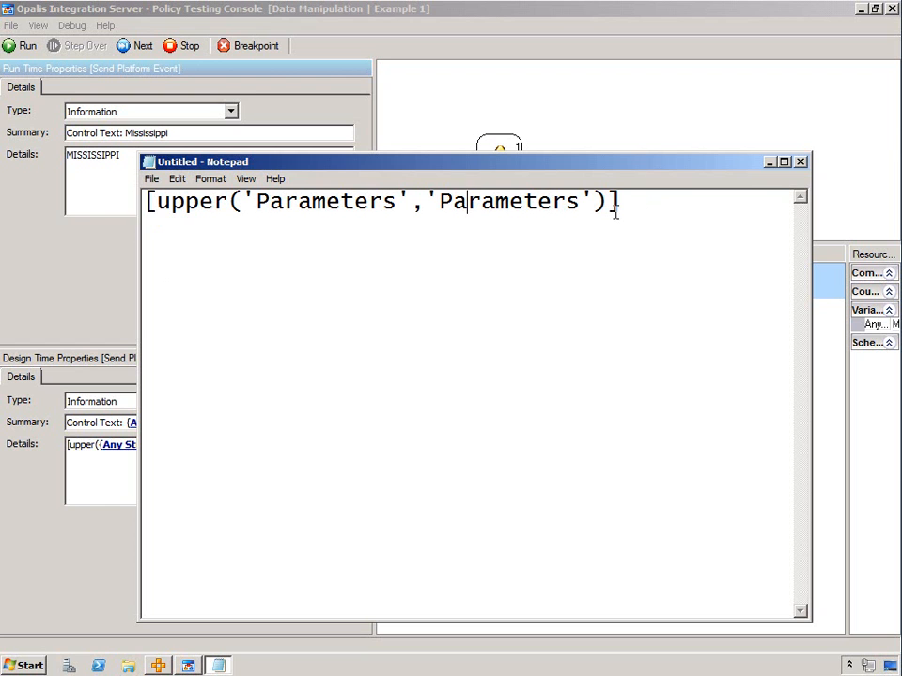
pyautogui.moveTo(596, 202); pyautogui.dragTo(624, 205)
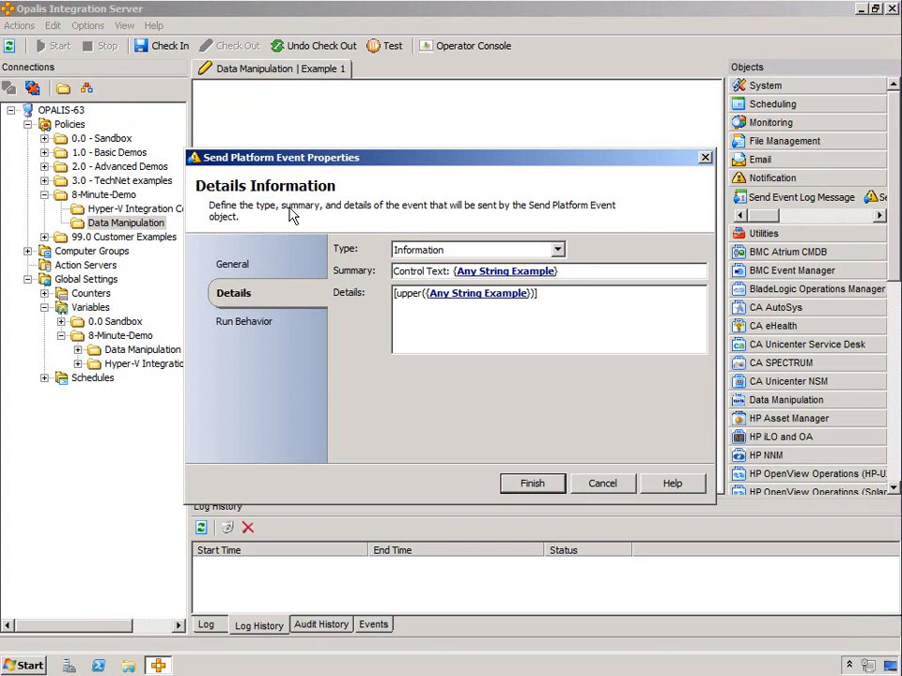
# Step: Duplicate the upper function onto a second line of the Send Platform Event details
pyautogui.moveTo(546, 296); pyautogui.dragTo(286, 294)
pyautogui.hotkey('ctrl', 'c')
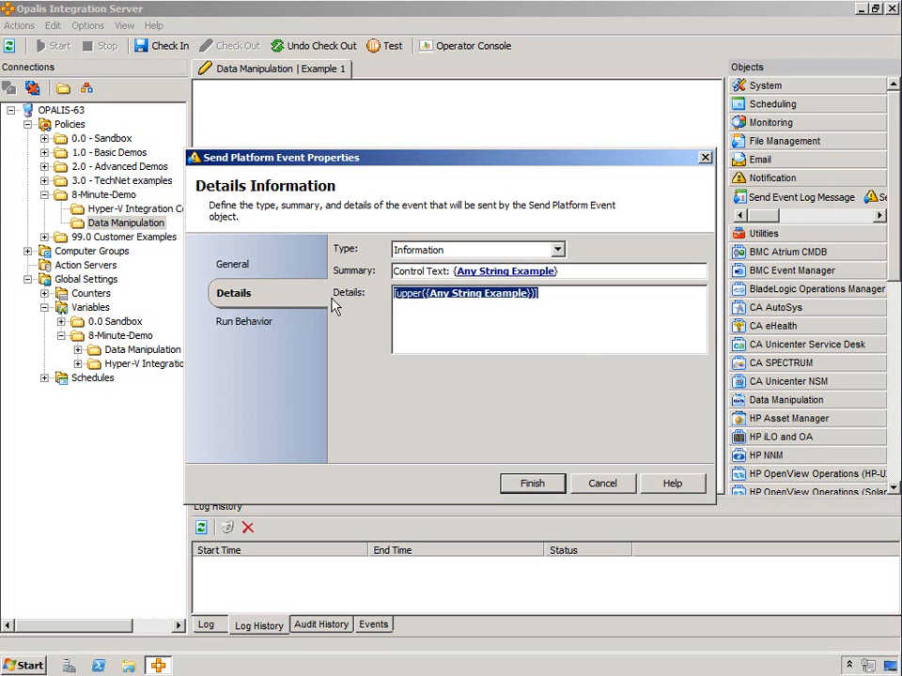
pyautogui.click(560, 301)
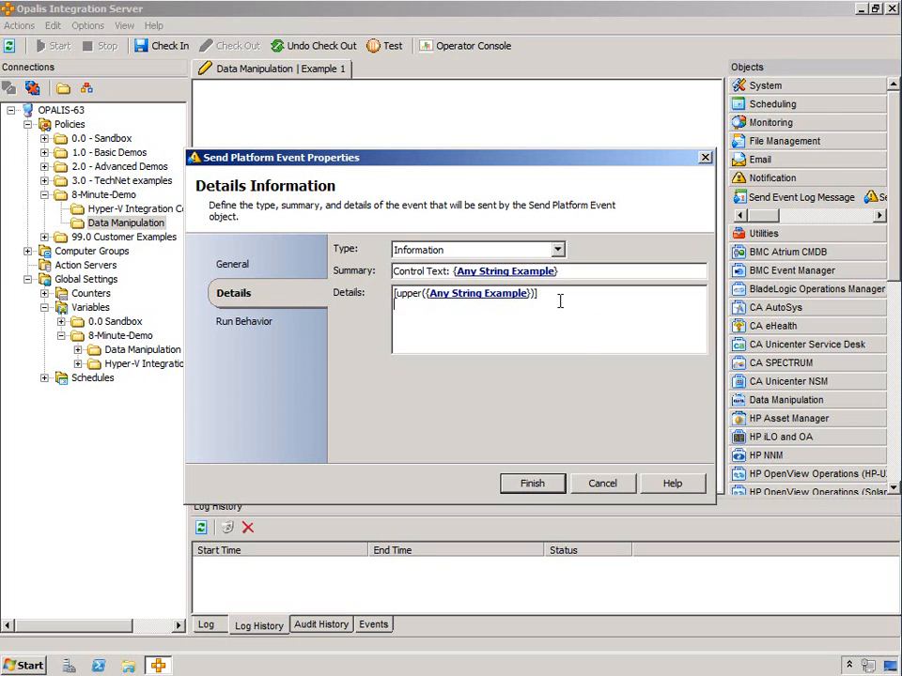
pyautogui.hotkey('ctrl', 'v')
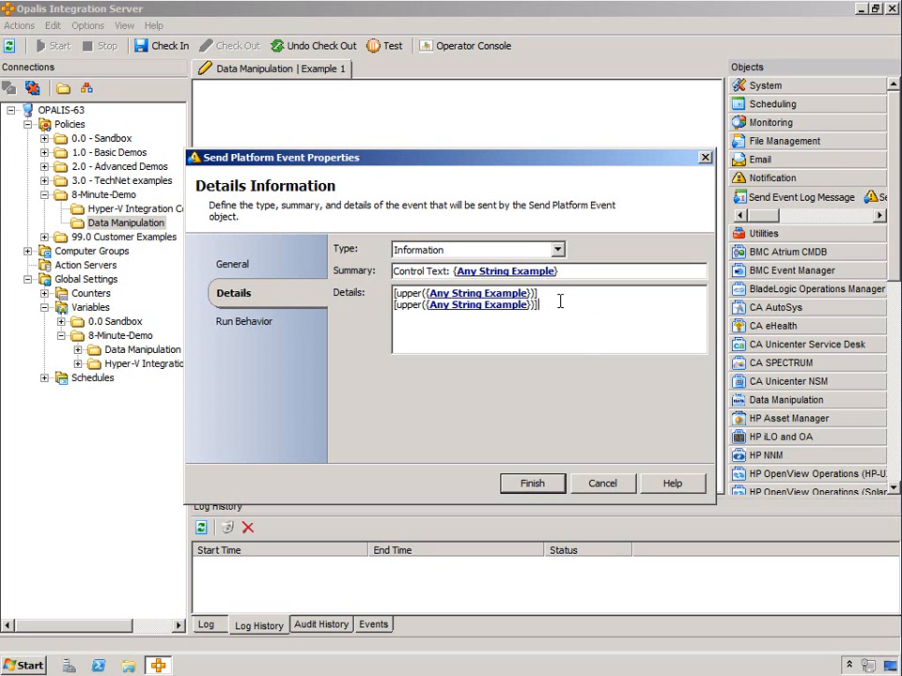
# Step: Change the second details line to [mid({Any String Example},1,4)] and save the object's properties
pyautogui.click(421, 306)
pyautogui.press('BackSpace')
pyautogui.press('BackSpace')
pyautogui.press('BackSpace')
pyautogui.press('BackSpace')
pyautogui.press('BackSpace')
pyautogui.press('BackSpace')
pyautogui.write('mid')
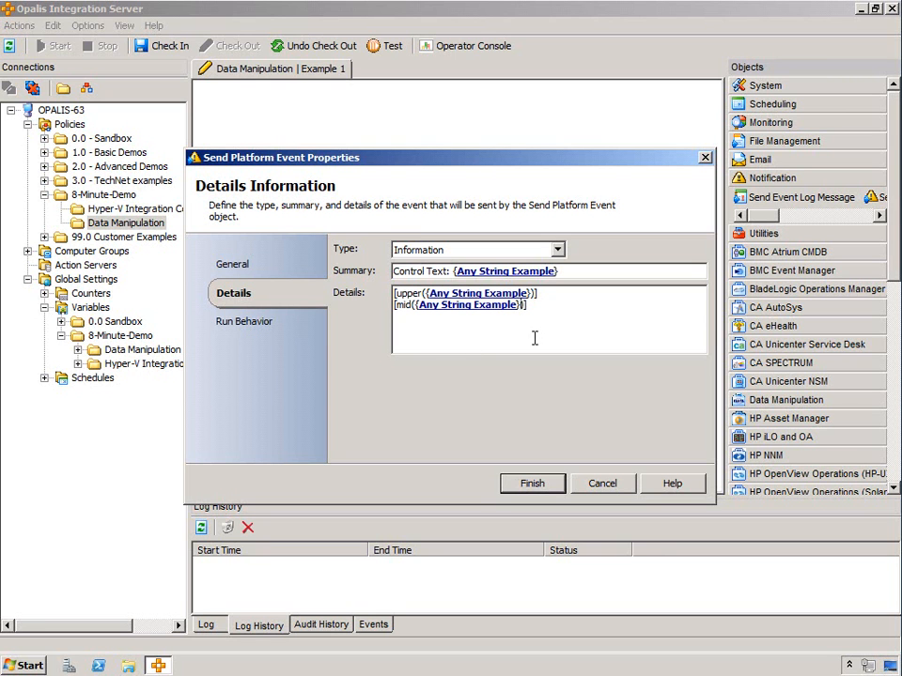
pyautogui.write(',1,4')
pyautogui.click(532, 485)
# Step: Test the policy by stepping over Send Platform Event to check the mid output, and close the testing console
pyautogui.click(393, 48)
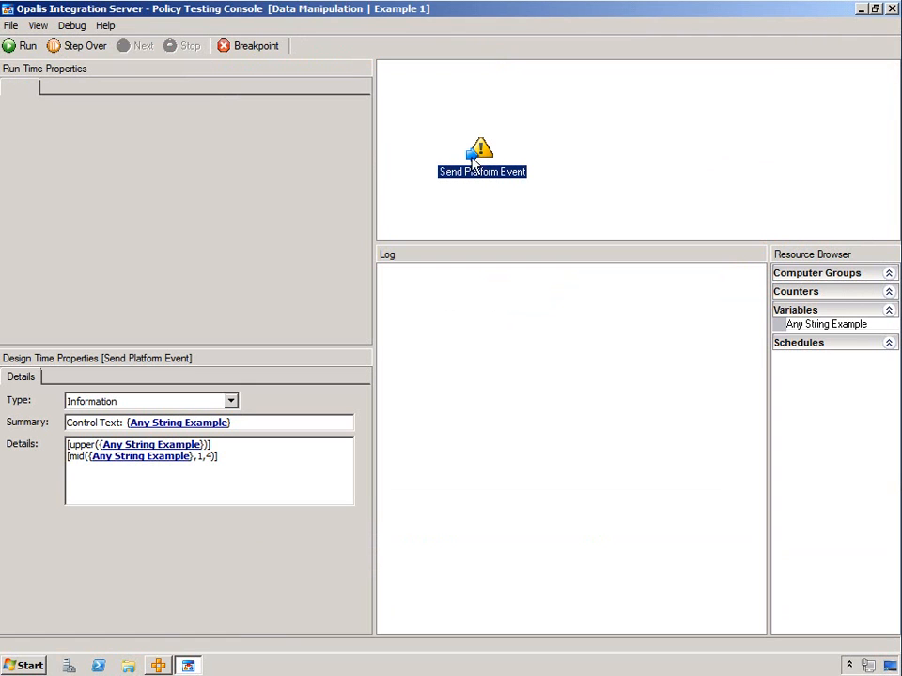
pyautogui.click(75, 45)
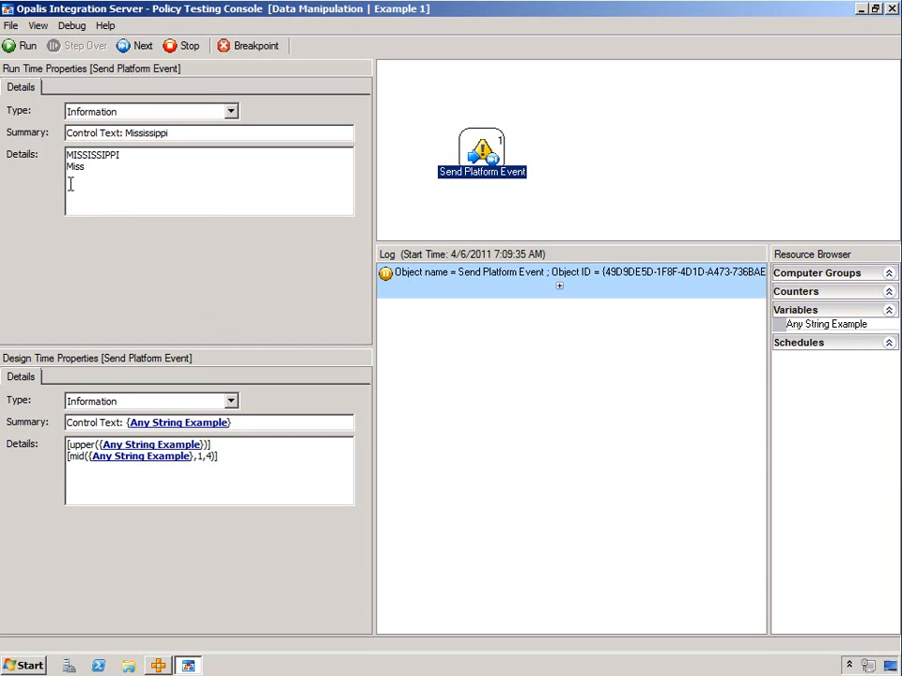
pyautogui.click(891, 9)
# Step: Add a third details line, [left({Any String Example},4)], subscribing to the Any String Example variable, and save the properties
pyautogui.doubleClick(248, 183)
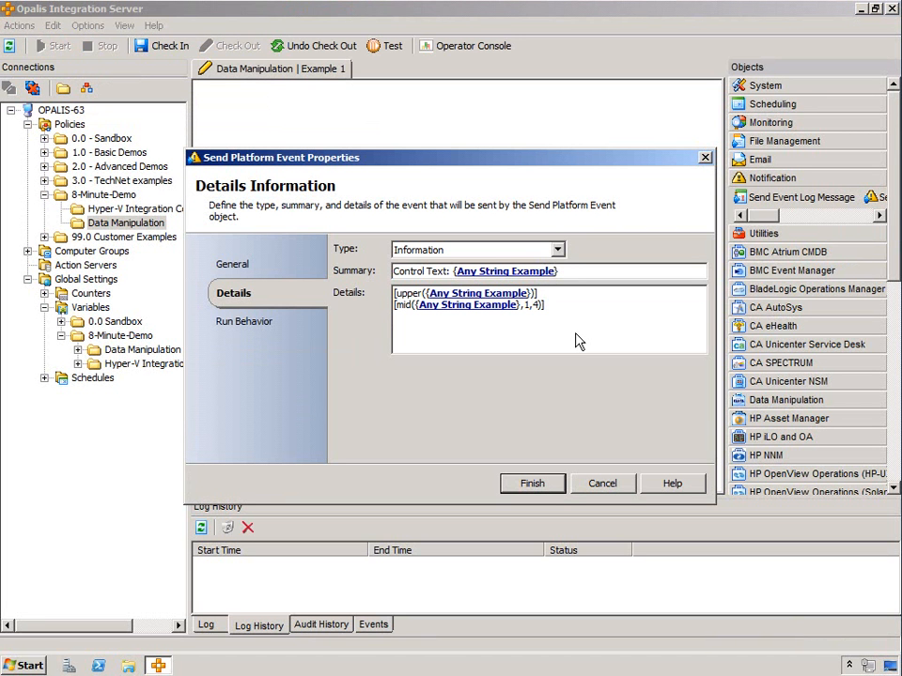
pyautogui.click(577, 333)
pyautogui.write('[left(')
pyautogui.rightClick(430, 318)
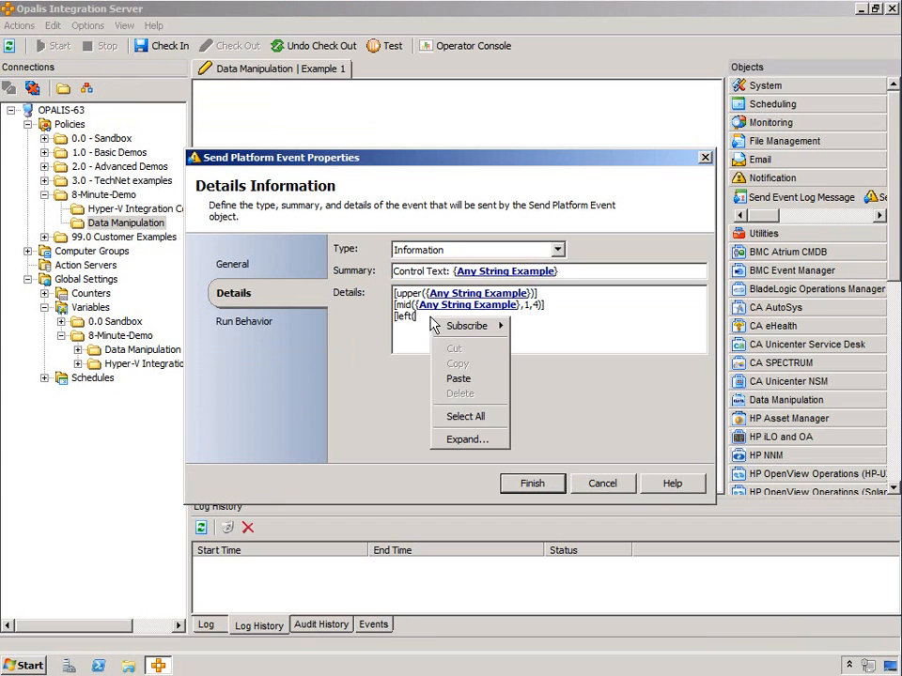
pyautogui.moveTo(469, 327)
pyautogui.click(542, 340)
pyautogui.doubleClick(288, 256)
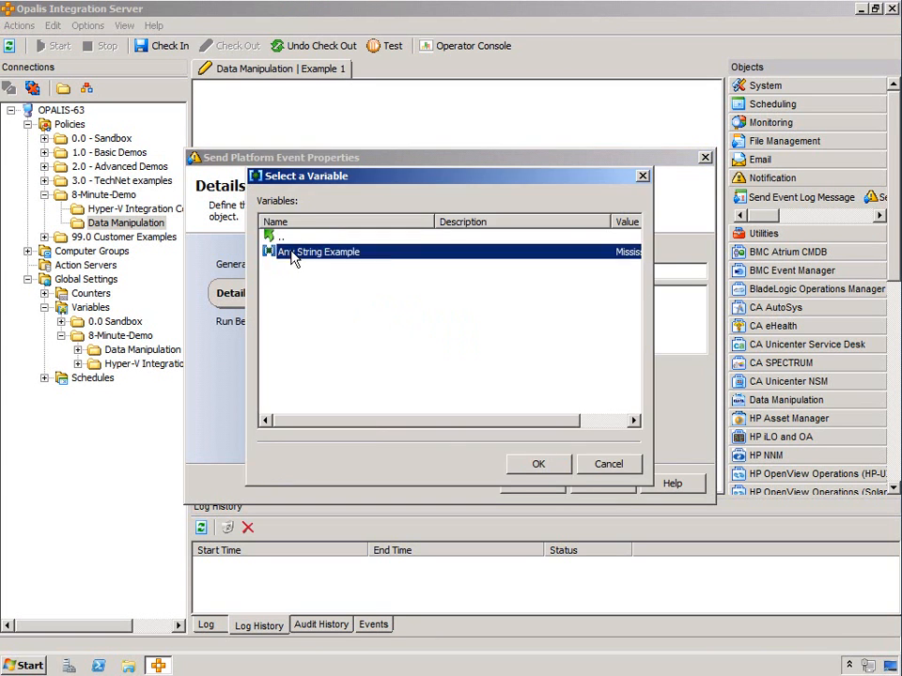
pyautogui.doubleClick(293, 256)
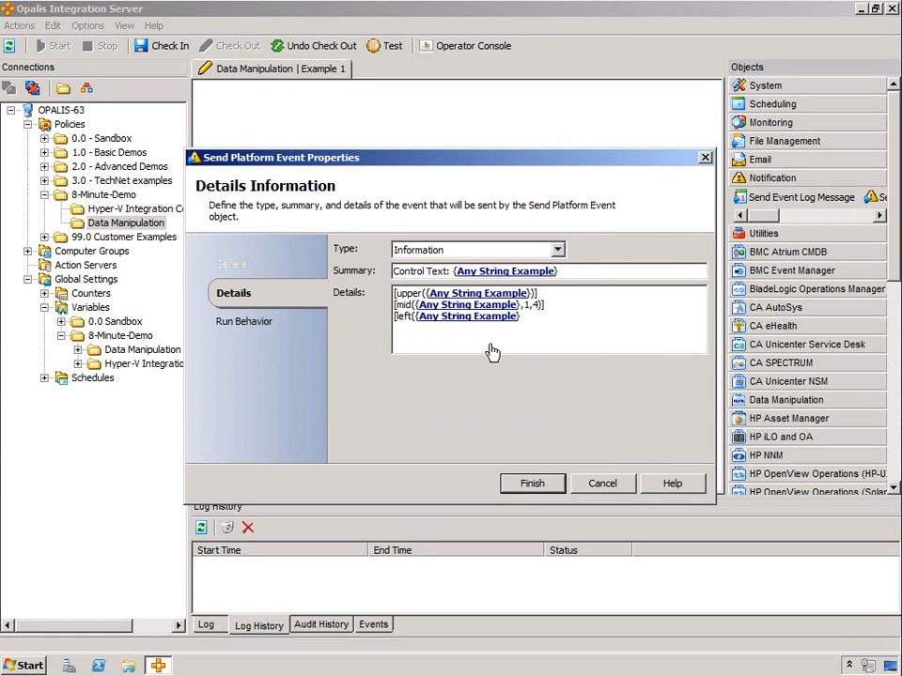
pyautogui.write(',4)]')
pyautogui.click(547, 488)
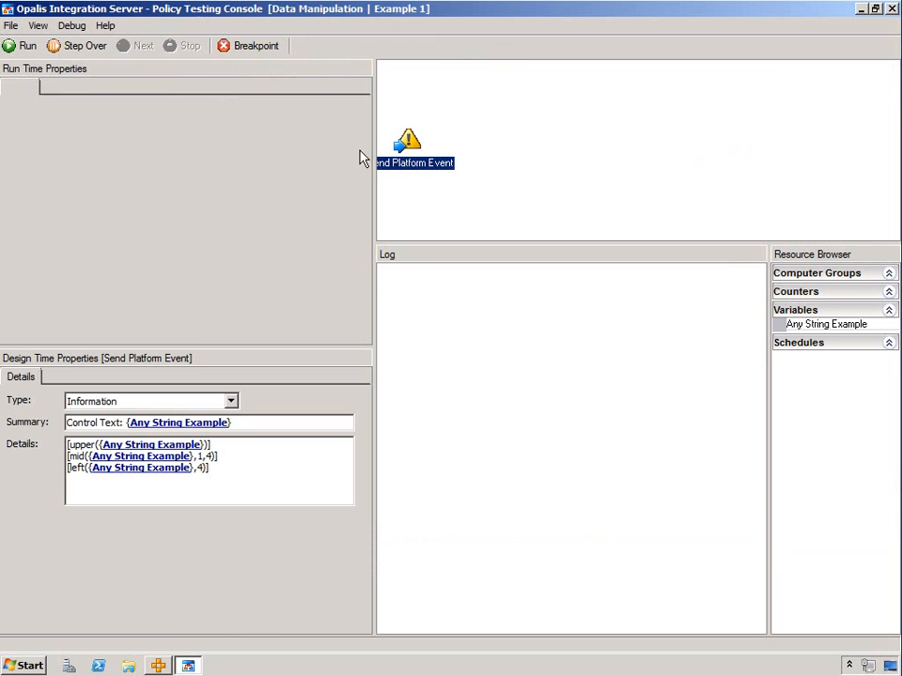
# Step: Step over Send Platform Event in the testing console to compare the left and mid outputs, and close the console
pyautogui.click(83, 47)
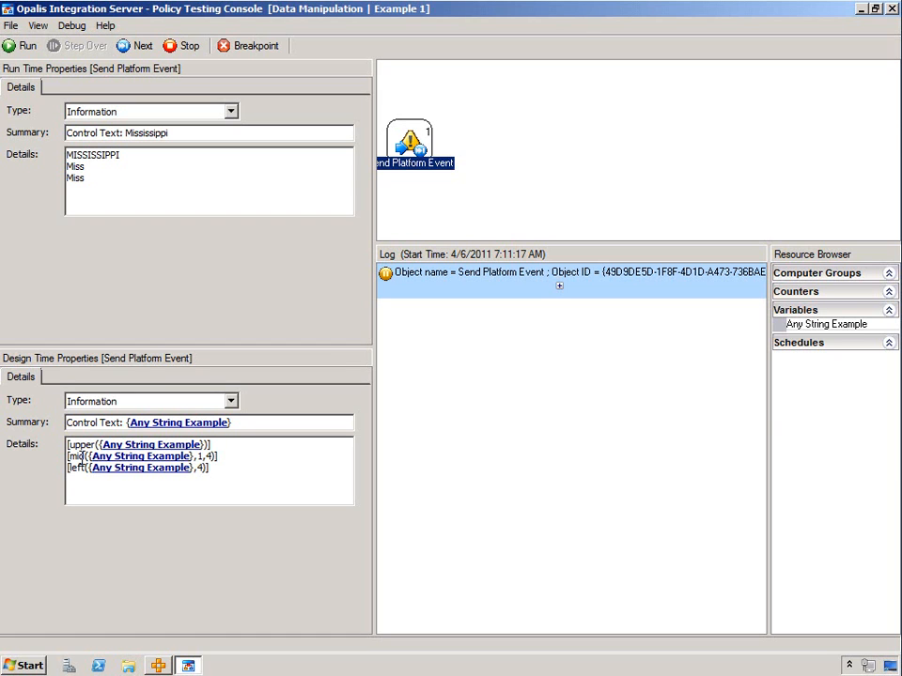
pyautogui.click(760, 180)
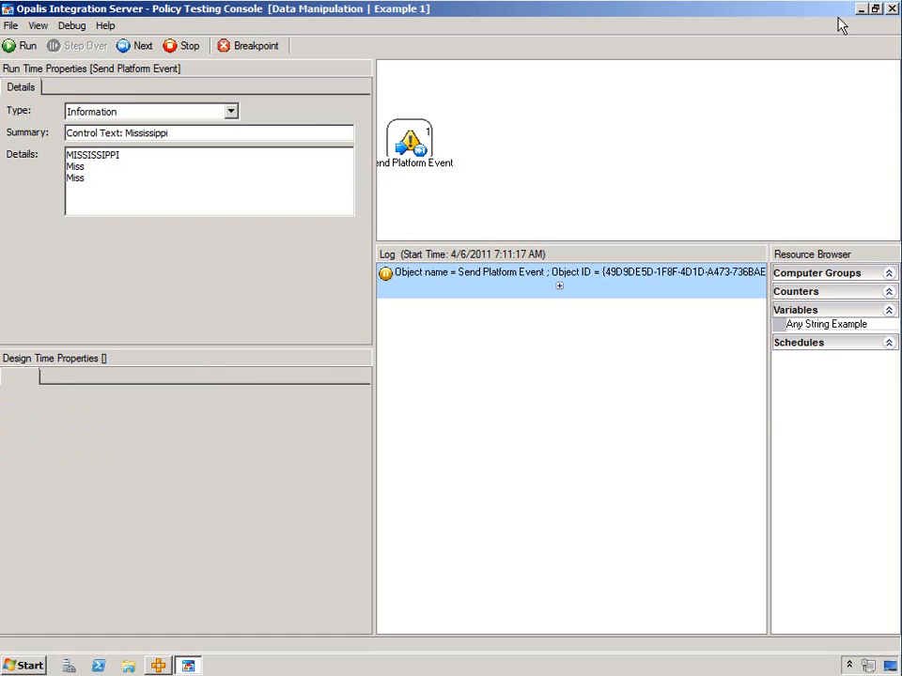
pyautogui.click(892, 8)
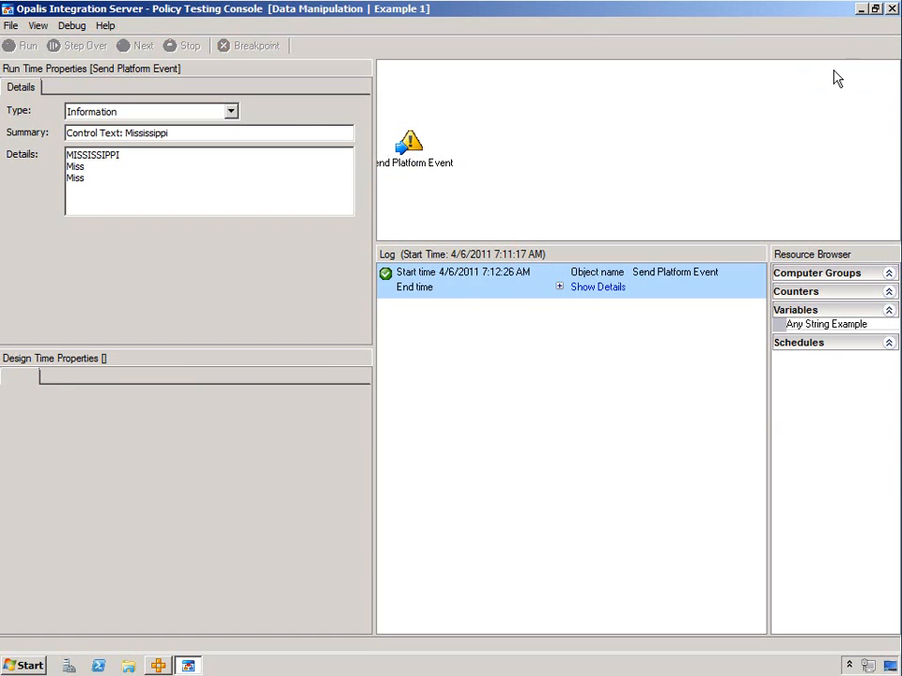
# Step: Set the mid function's numeric parameters to 4,6 in the Send Platform Event details and save
pyautogui.doubleClick(243, 166)
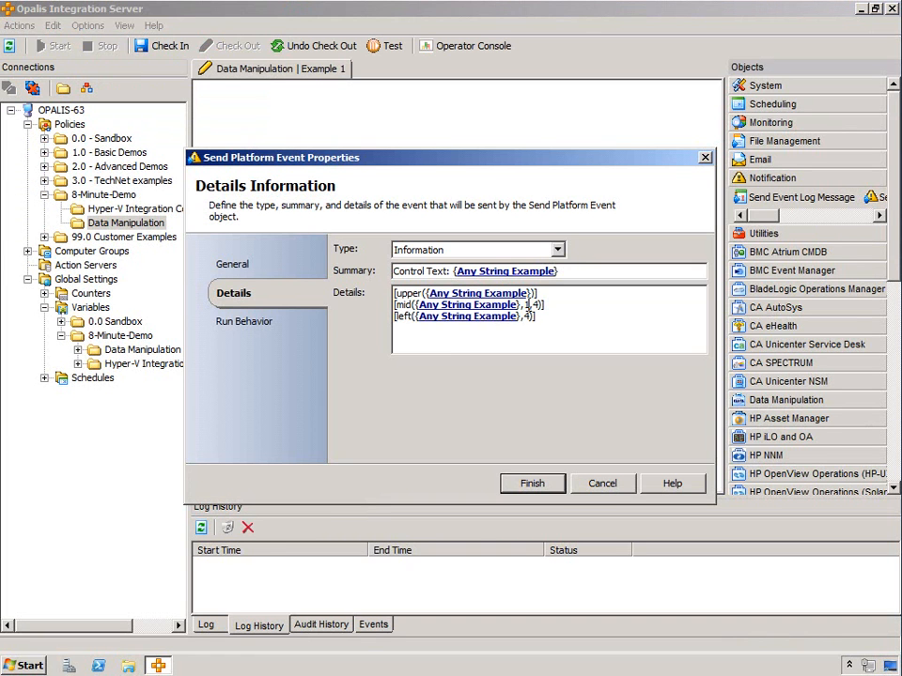
pyautogui.click(531, 304)
pyautogui.press('BackSpace')
pyautogui.write('4')
pyautogui.press('BackSpace')
pyautogui.write('6')
pyautogui.click(532, 483)
# Step: Test the policy with the new mid parameters and examine the characters of the returned substring
pyautogui.click(389, 47)
pyautogui.moveTo(409, 150); pyautogui.dragTo(469, 147)
pyautogui.click(81, 46)
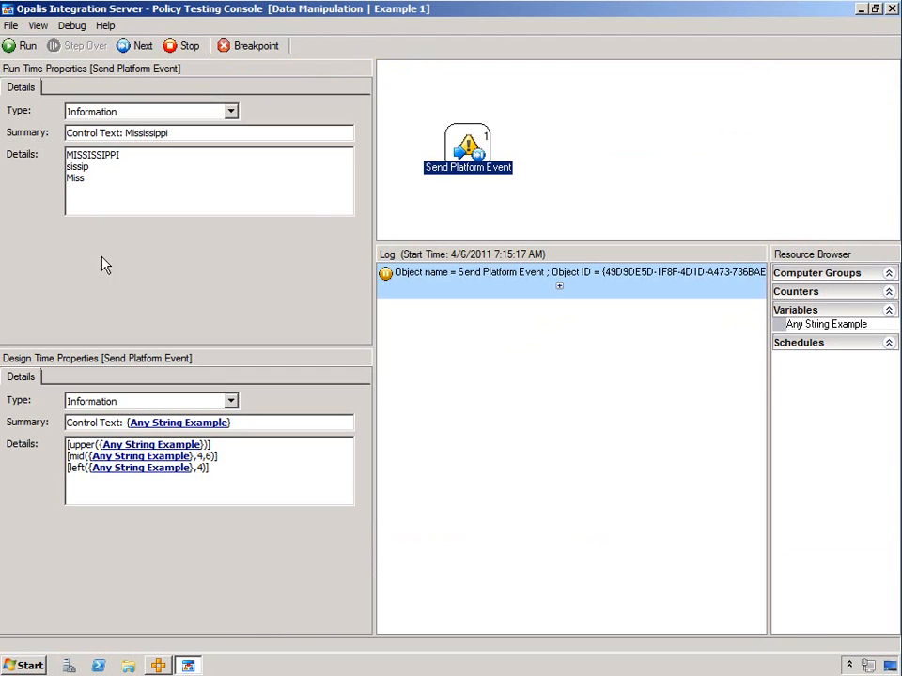
pyautogui.click(84, 159)
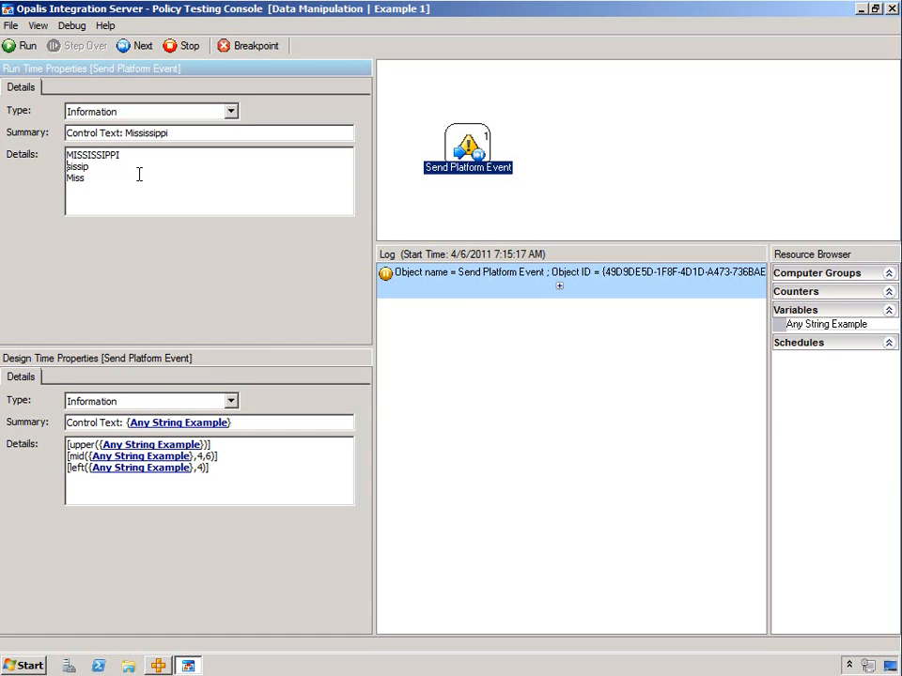
pyautogui.press('Right')
pyautogui.press('Right')
pyautogui.press('Right')
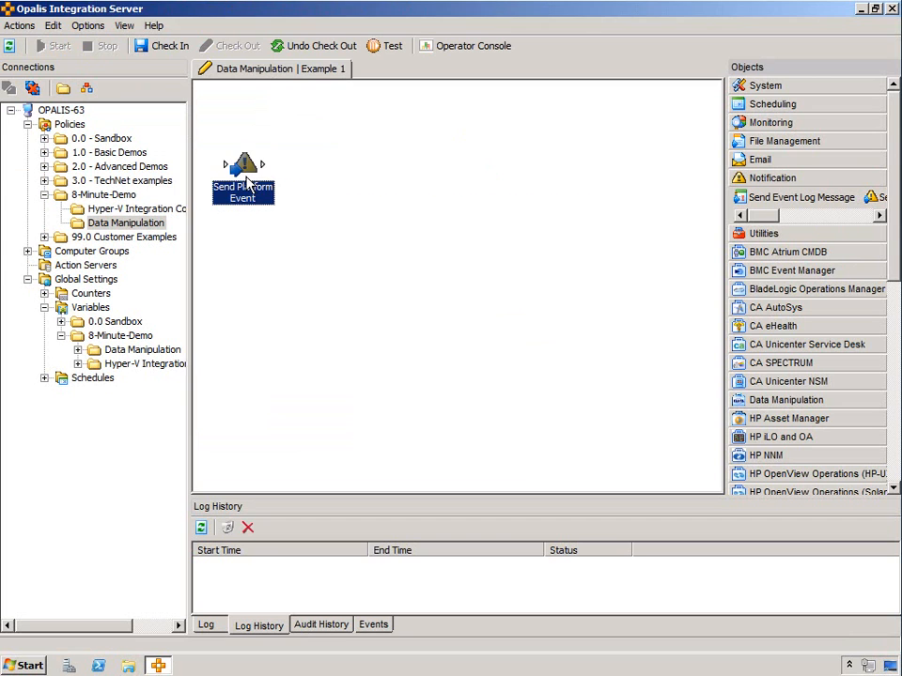
# Step: Duplicate the left function onto a fourth line of the Send Platform Event details
pyautogui.doubleClick(243, 171)
pyautogui.moveTo(568, 318); pyautogui.dragTo(354, 366)
pyautogui.hotkey('ctrl', 'c')
pyautogui.click(576, 322)
pyautogui.press('Return')
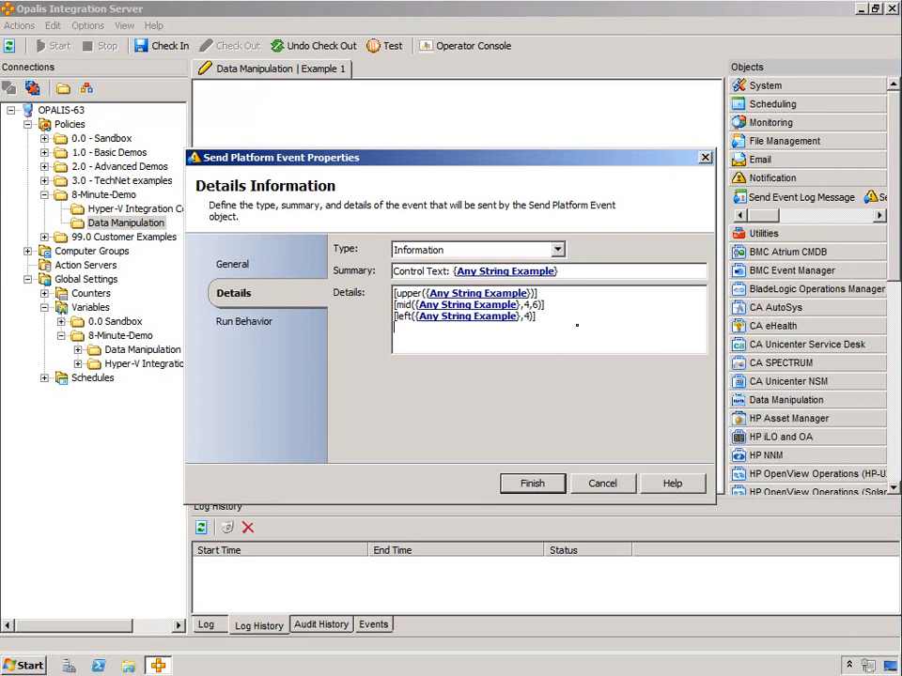
pyautogui.hotkey('ctrl', 'v')
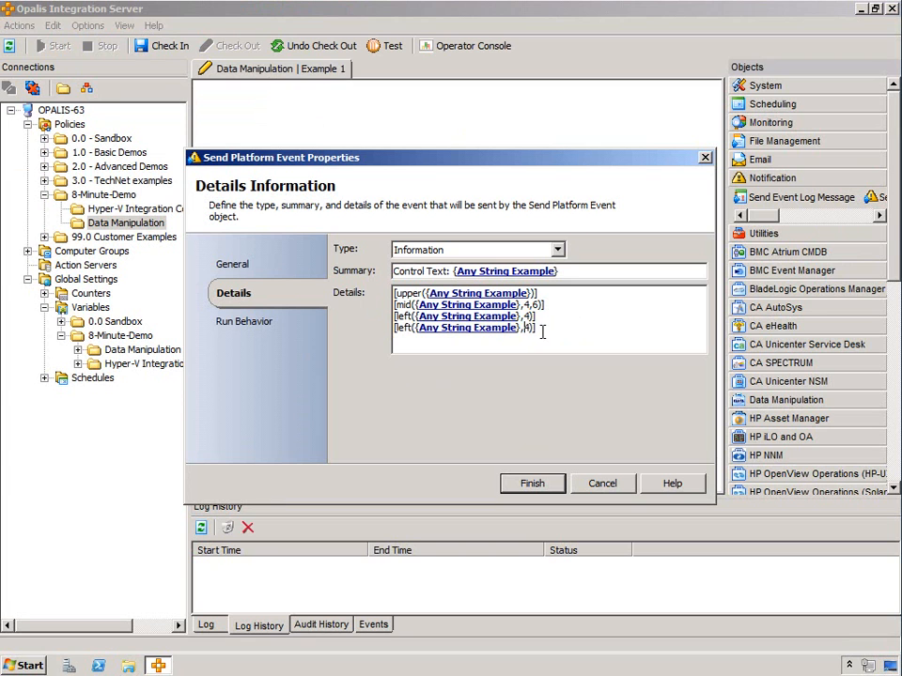
# Step: Change the fourth details line to [len({Any String Example})] by removing the numeric parameter and renaming the function, and save
pyautogui.press('BackSpace')
pyautogui.press('BackSpace')
pyautogui.click(412, 327)
pyautogui.press('BackSpace')
pyautogui.press('BackSpace')
pyautogui.write('n')
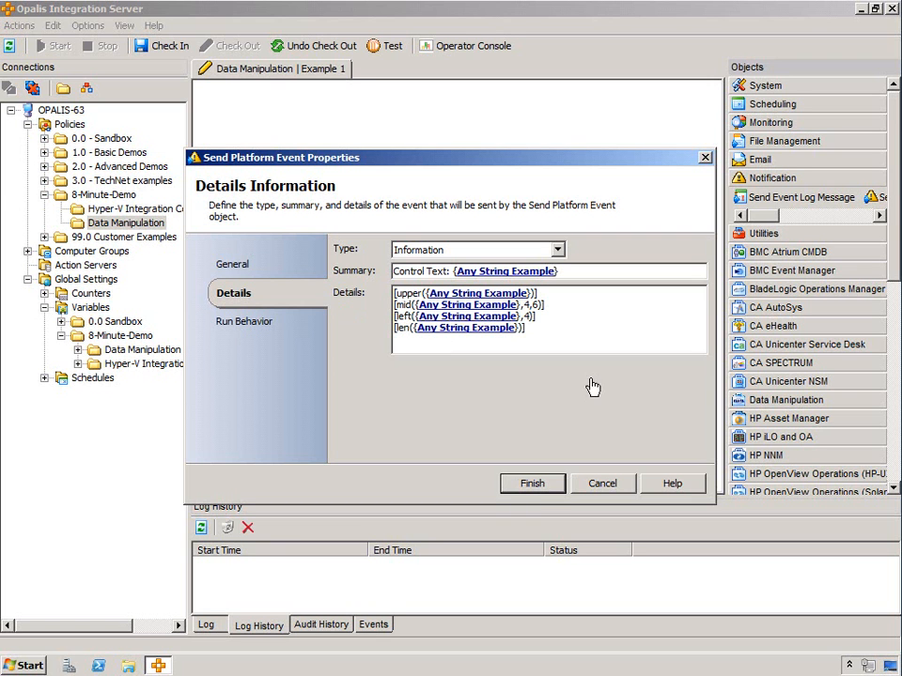
pyautogui.click(532, 484)
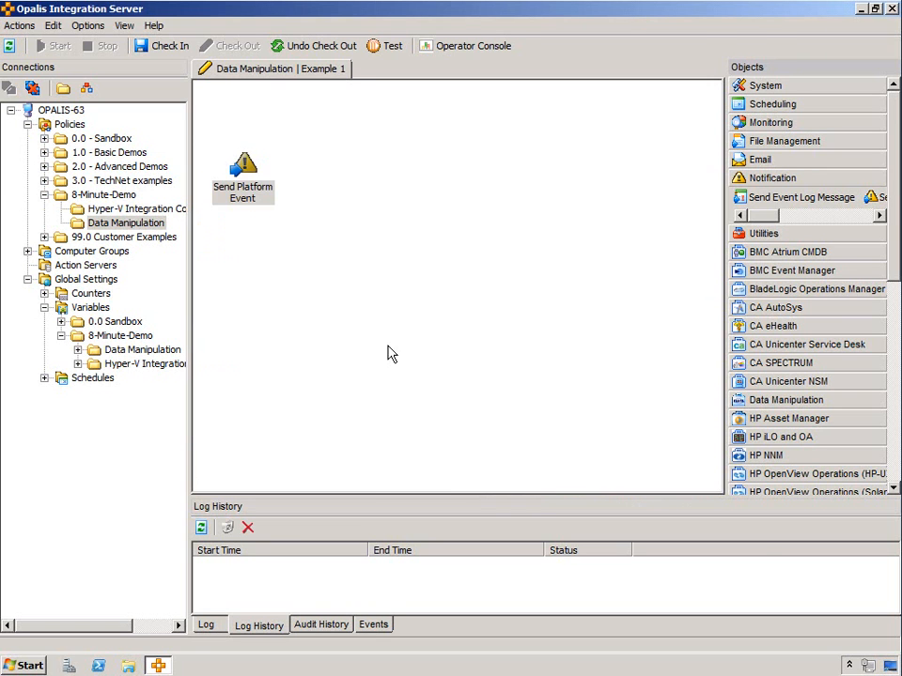
# Step: Test the policy by stepping over Send Platform Event to check the len output, and close the testing console
pyautogui.click(391, 46)
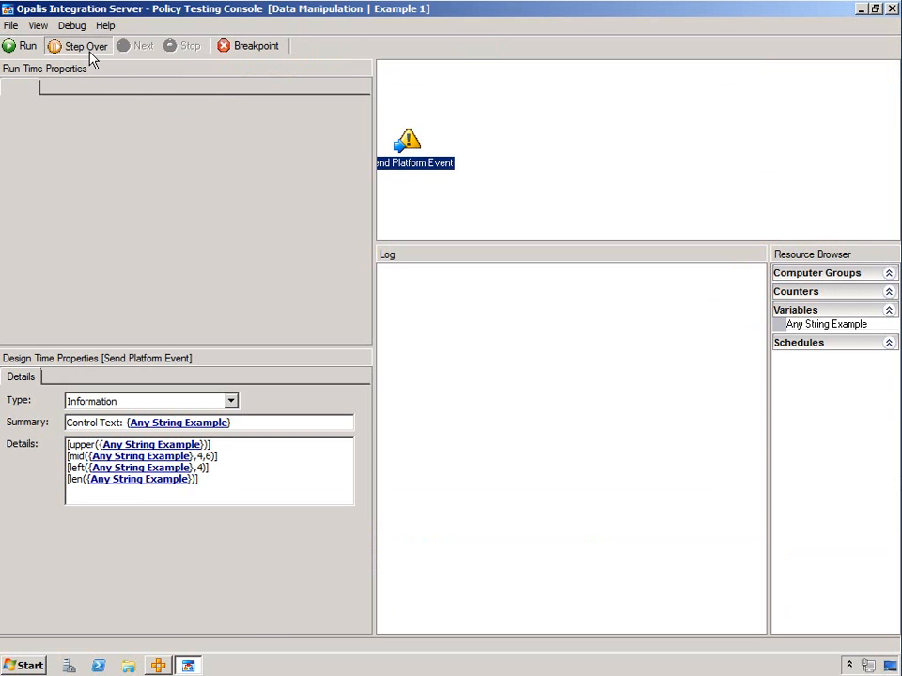
pyautogui.click(87, 49)
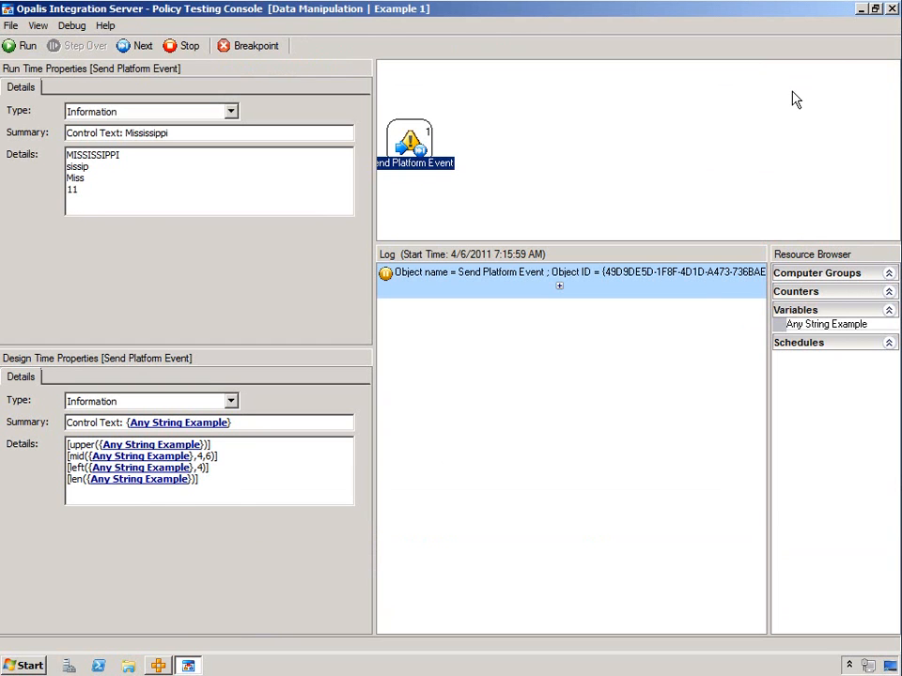
pyautogui.click(892, 9)
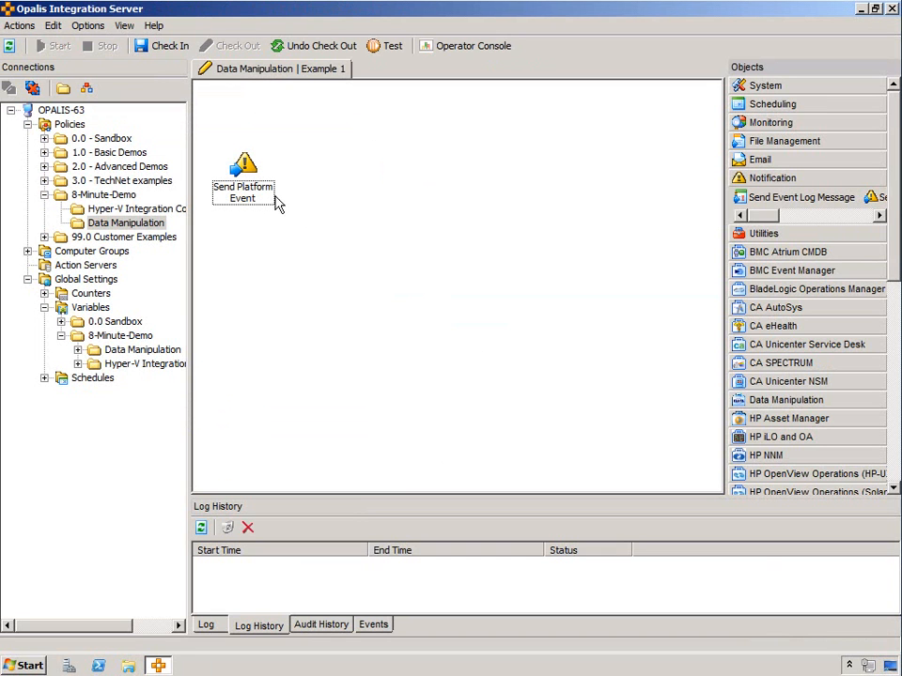
# Step: Duplicate the left function onto a fifth line of the Send Platform Event details
pyautogui.doubleClick(243, 169)
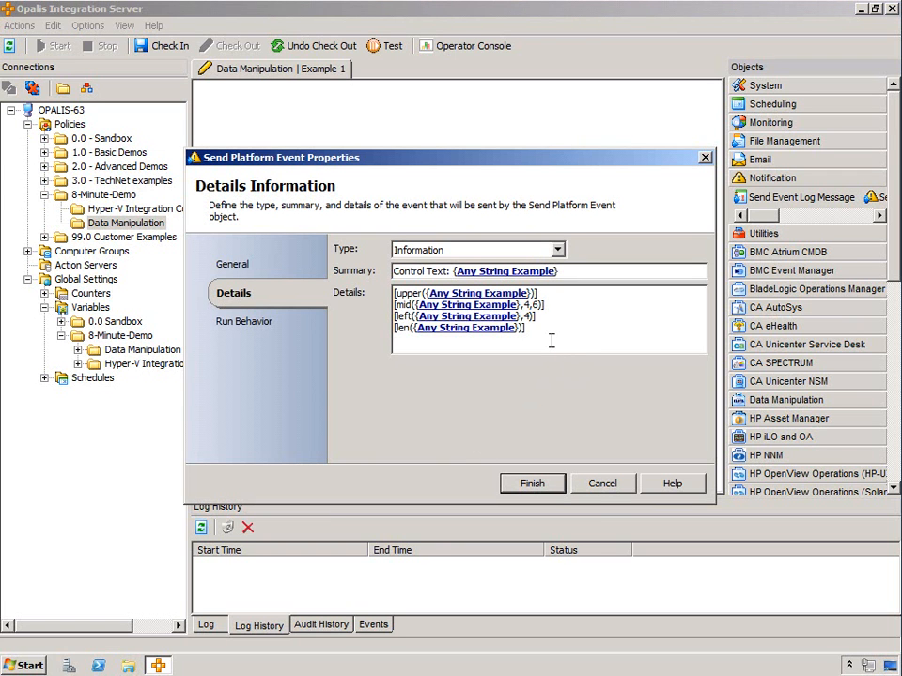
pyautogui.moveTo(524, 328); pyautogui.dragTo(388, 328)
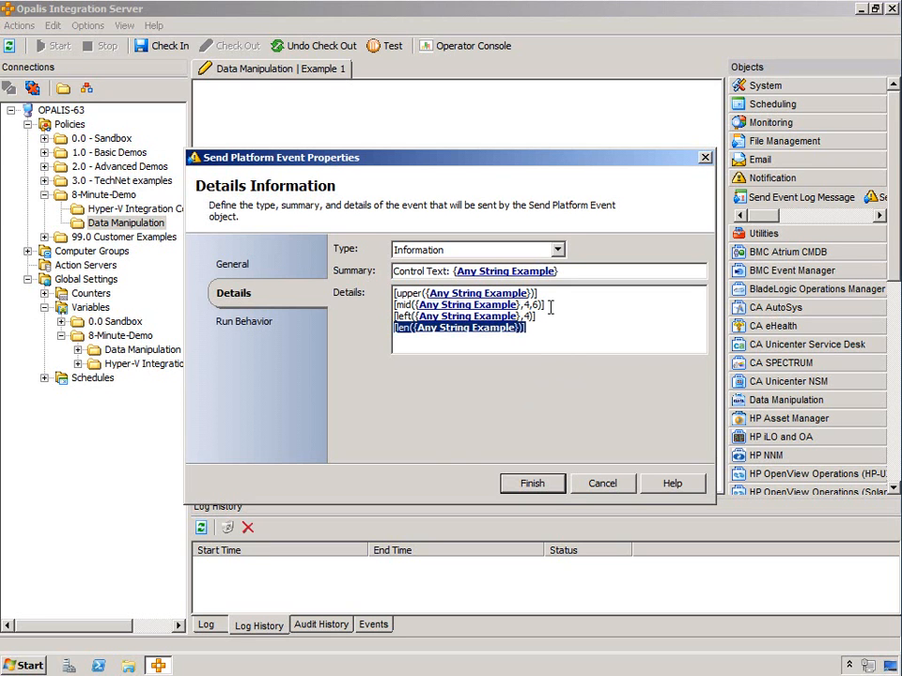
pyautogui.moveTo(538, 317); pyautogui.dragTo(368, 311)
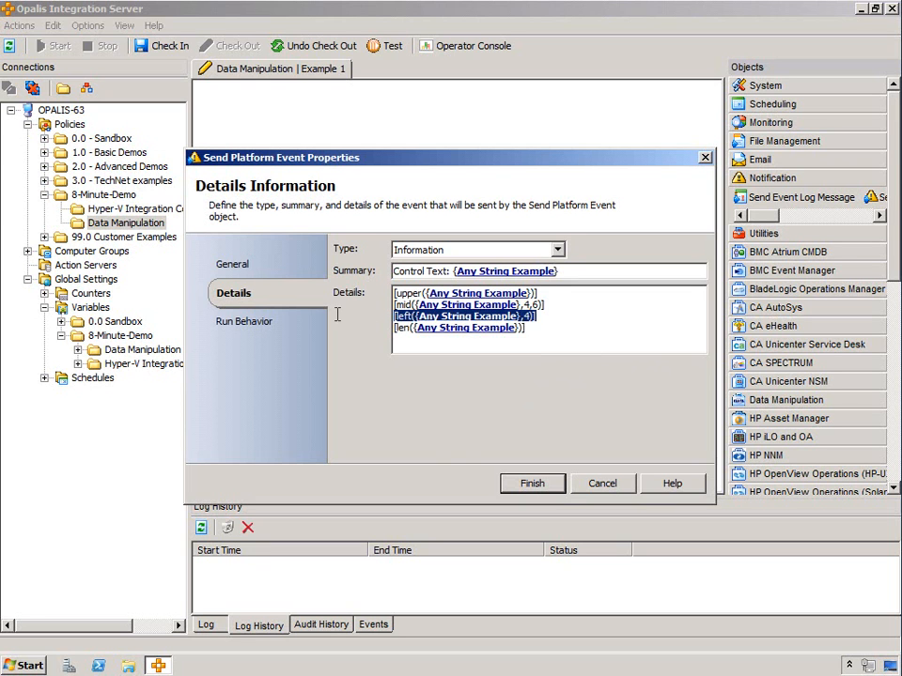
pyautogui.hotkey('ctrl', 'c')
pyautogui.click(574, 336)
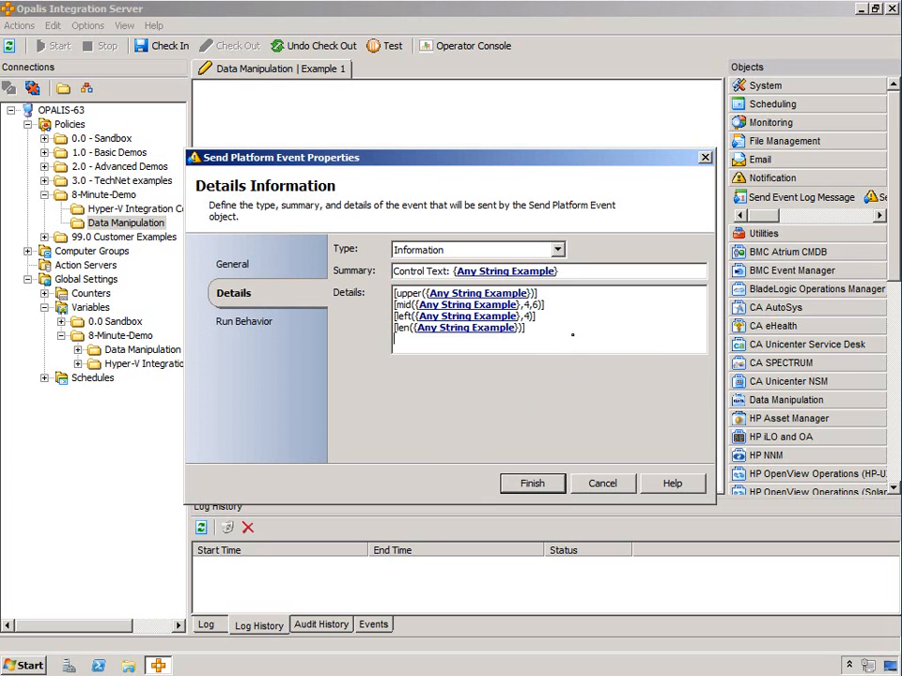
pyautogui.press('Return')
pyautogui.hotkey('ctrl', 'v')
# Step: Change the fifth details line to [instr({Any String Example},'iss')] and save the object's properties
pyautogui.click(412, 341)
pyautogui.press('BackSpace')
pyautogui.press('BackSpace')
pyautogui.press('BackSpace')
pyautogui.press('BackSpace')
pyautogui.write('instr')
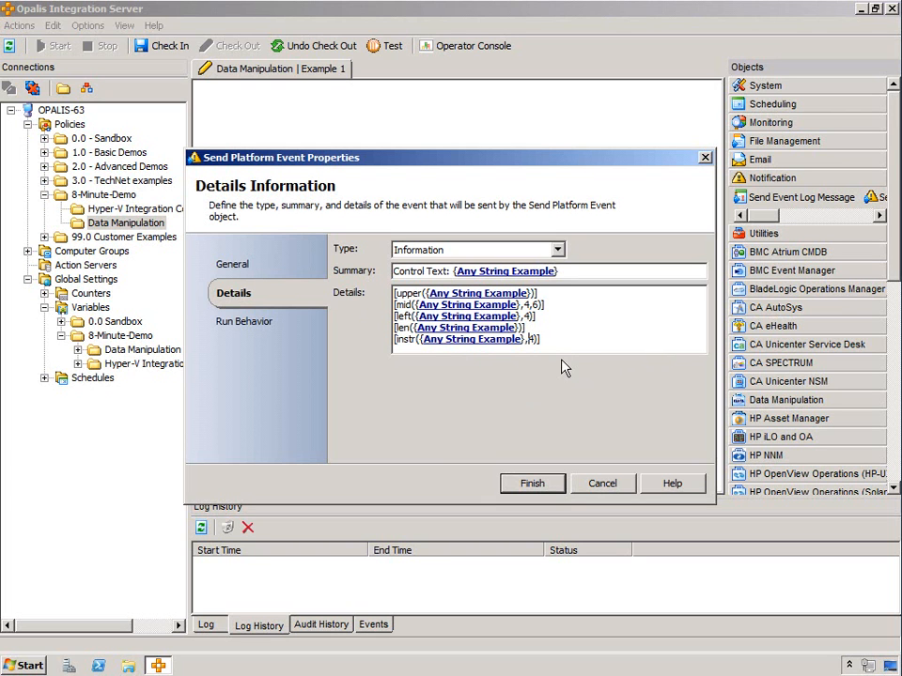
pyautogui.press('BackSpace')
pyautogui.write("'iss'")
pyautogui.click(541, 488)
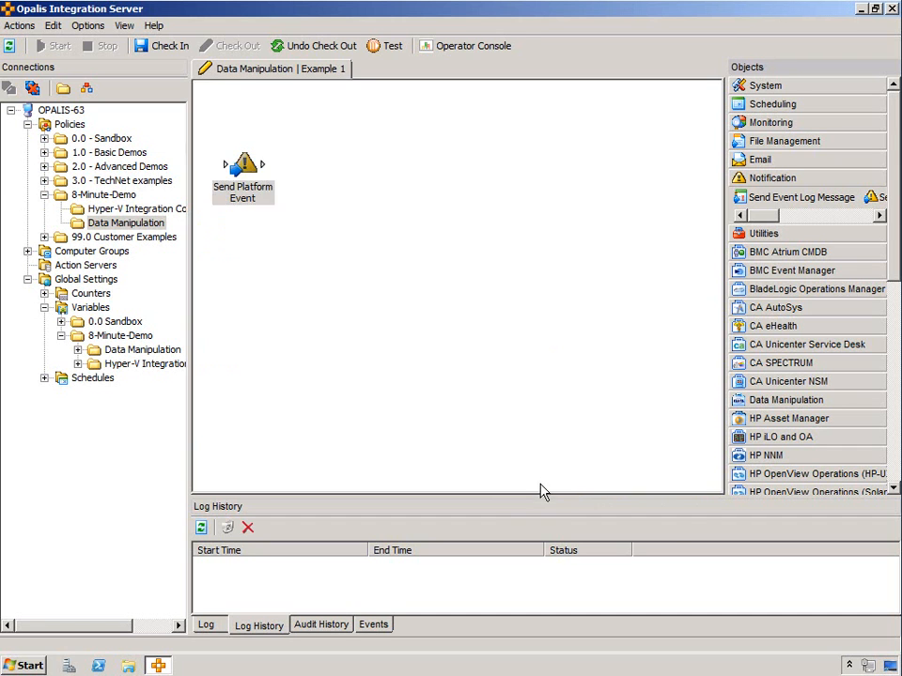
# Step: Test the policy by stepping over Send Platform Event to check the instr output, and close the testing console
pyautogui.click(386, 46)
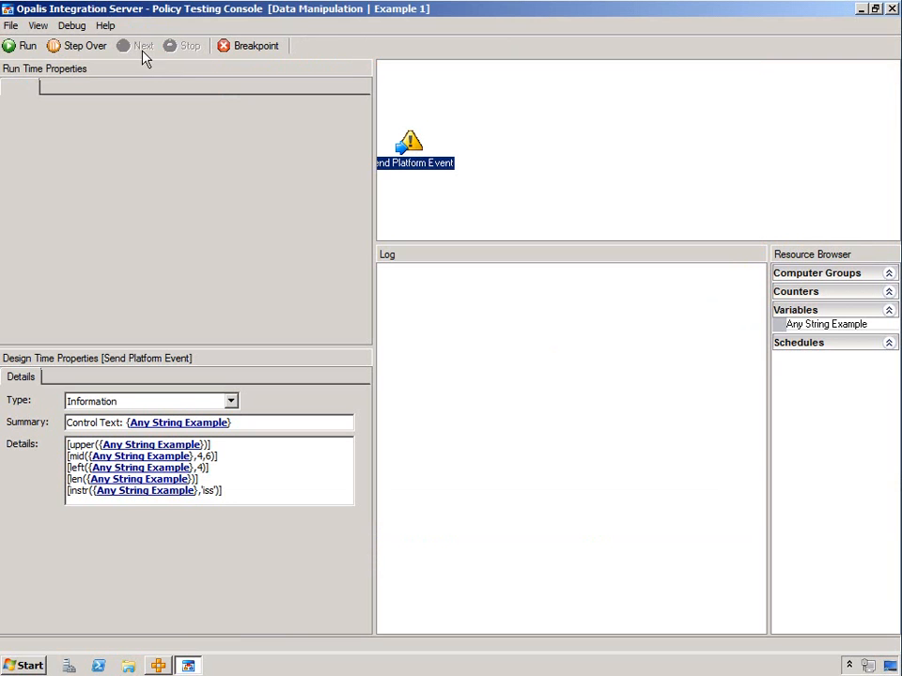
pyautogui.click(90, 49)
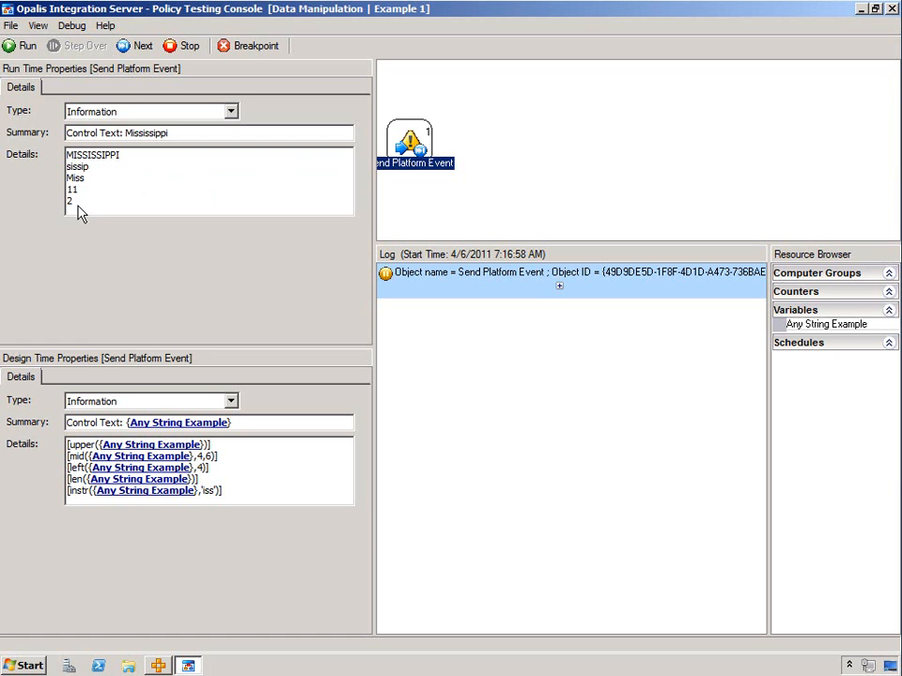
pyautogui.click(891, 8)
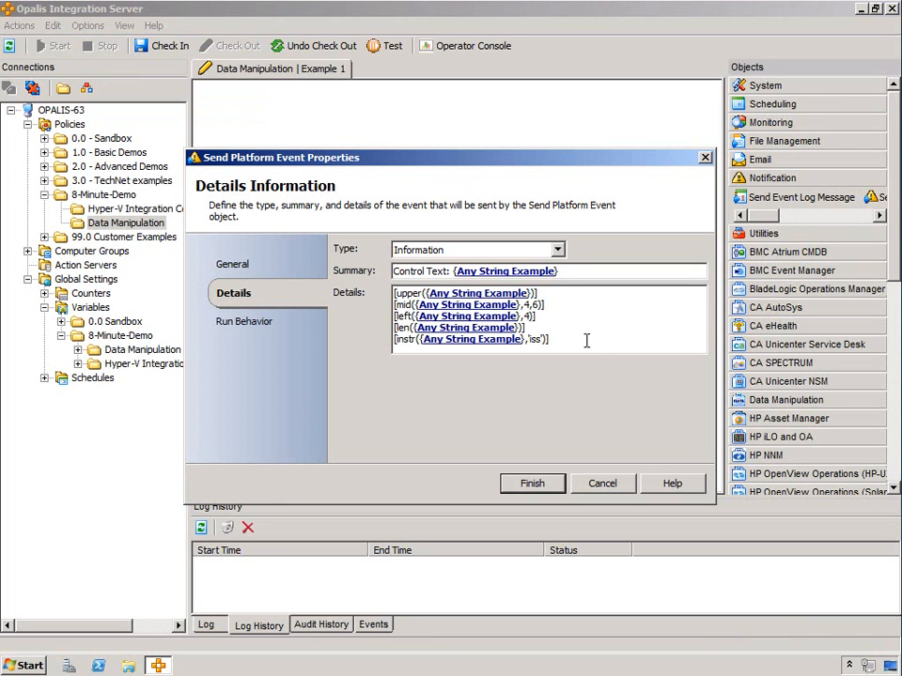
# Step: Open the Send Platform Event details in the expanded text editor and enlarge the editor window
pyautogui.rightClick(586, 340)
pyautogui.click(626, 464)
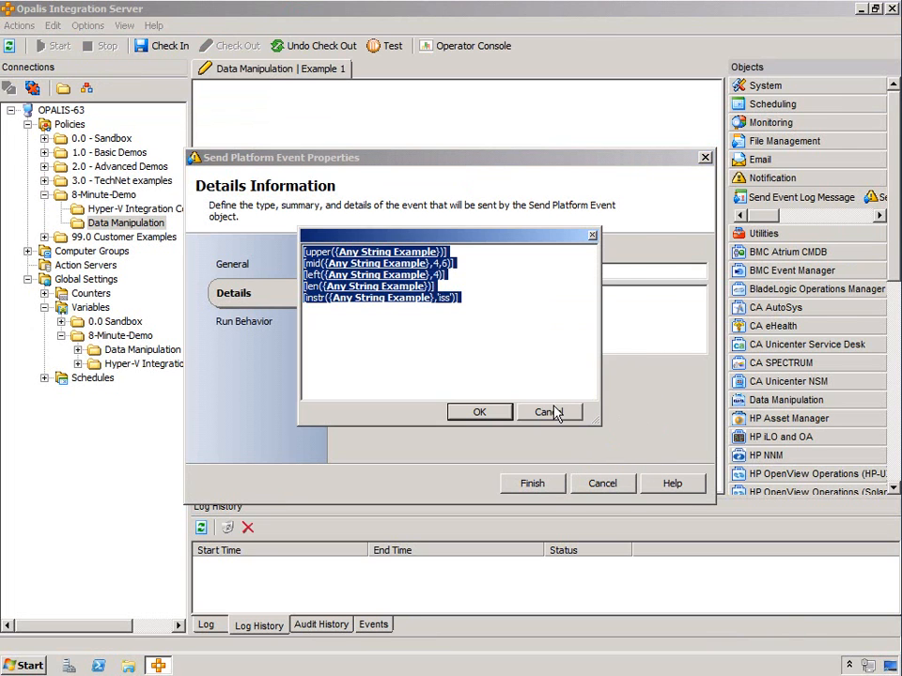
pyautogui.moveTo(768, 568); pyautogui.dragTo(768, 567)
pyautogui.moveTo(602, 235); pyautogui.dragTo(541, 175)
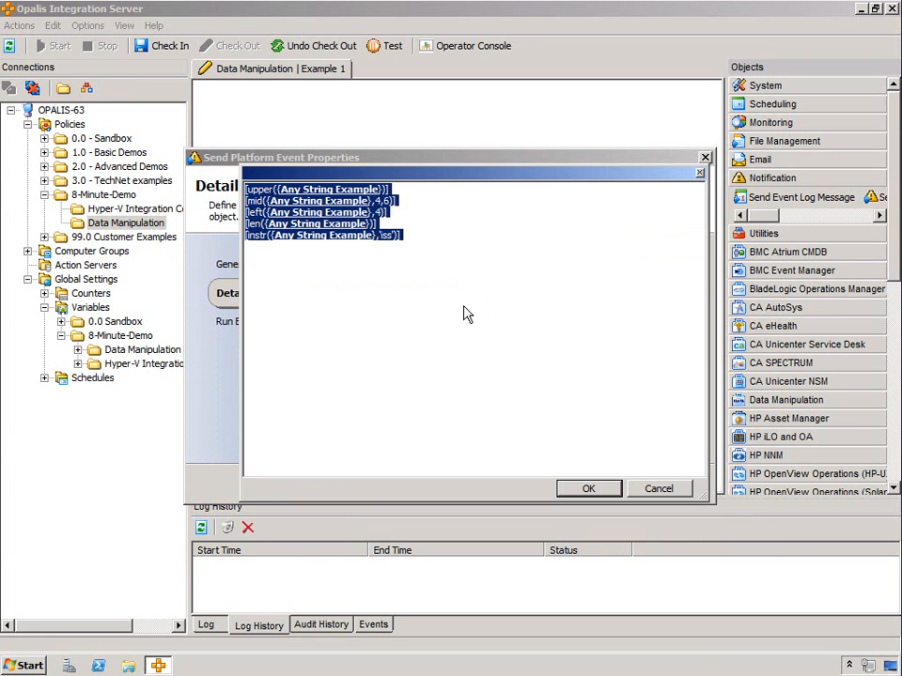
pyautogui.click(488, 256)
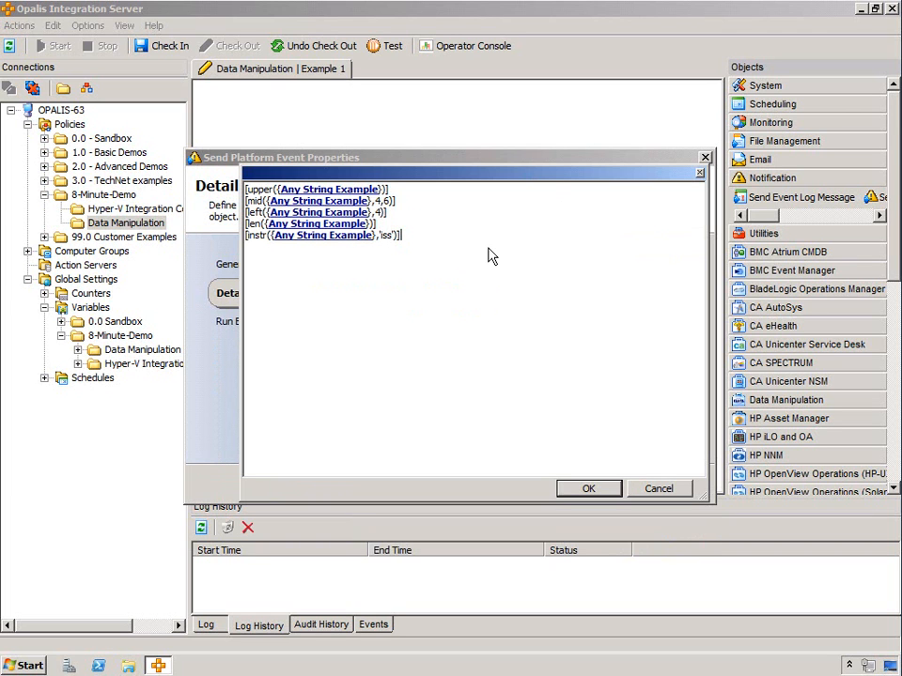
# Step: Below the instr line, begin a nested function with [mid({Any String Example}, using the Any String Example variable
pyautogui.press('Return')
pyautogui.write('[')
pyautogui.write('mid(')
pyautogui.rightClick(286, 259)
pyautogui.moveTo(309, 269)
pyautogui.click(388, 292)
pyautogui.doubleClick(293, 254)
pyautogui.doubleClick(298, 254)
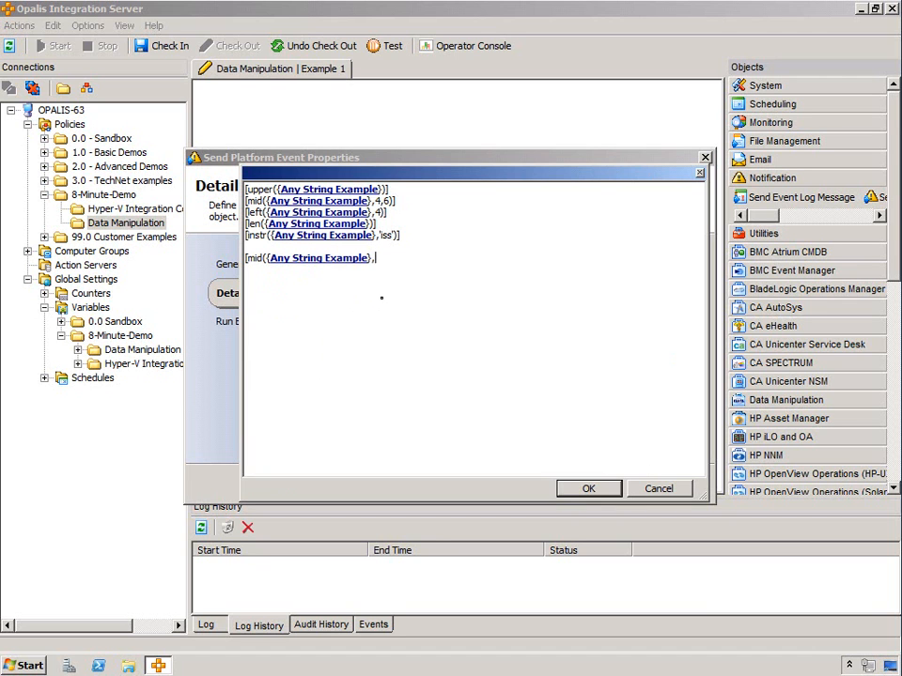
pyautogui.write(',')
# Step: Copy instr({Any String Example},'iss') from the fifth line into the new mid function as its second argument
pyautogui.moveTo(396, 238); pyautogui.dragTo(250, 242)
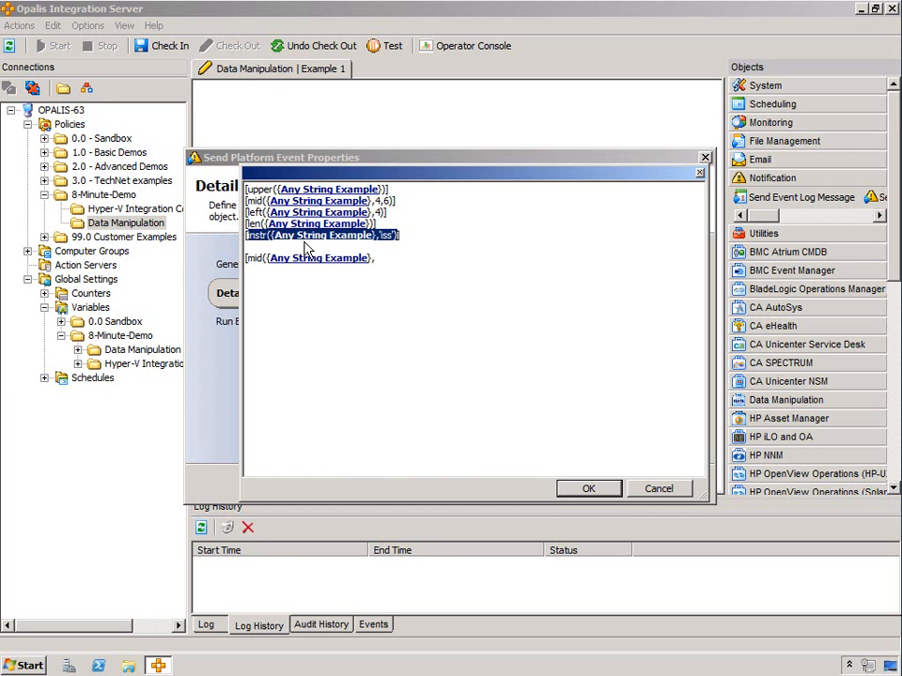
pyautogui.click(391, 283)
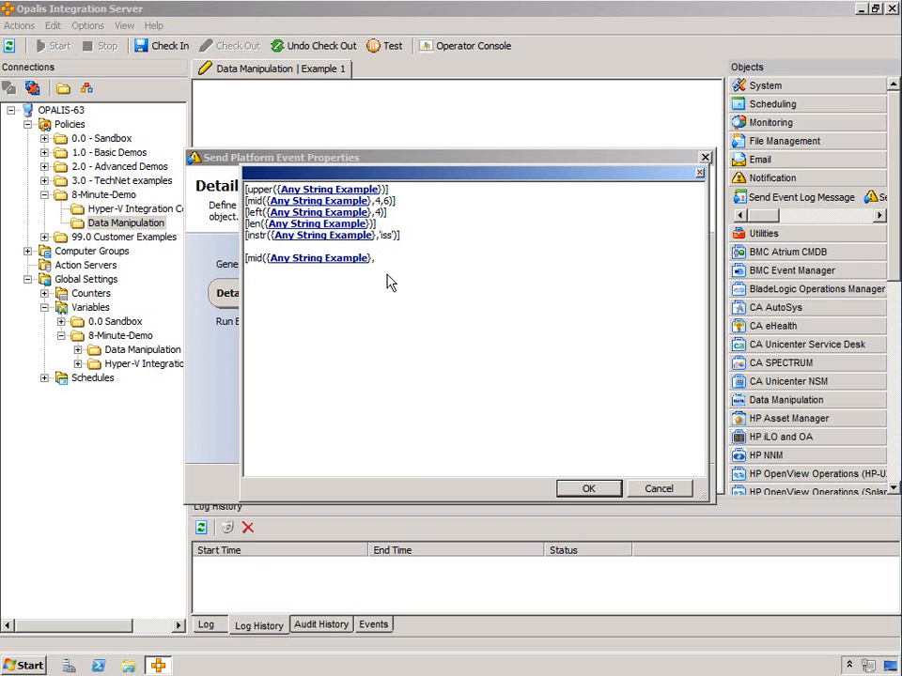
pyautogui.hotkey('ctrl', 'v')
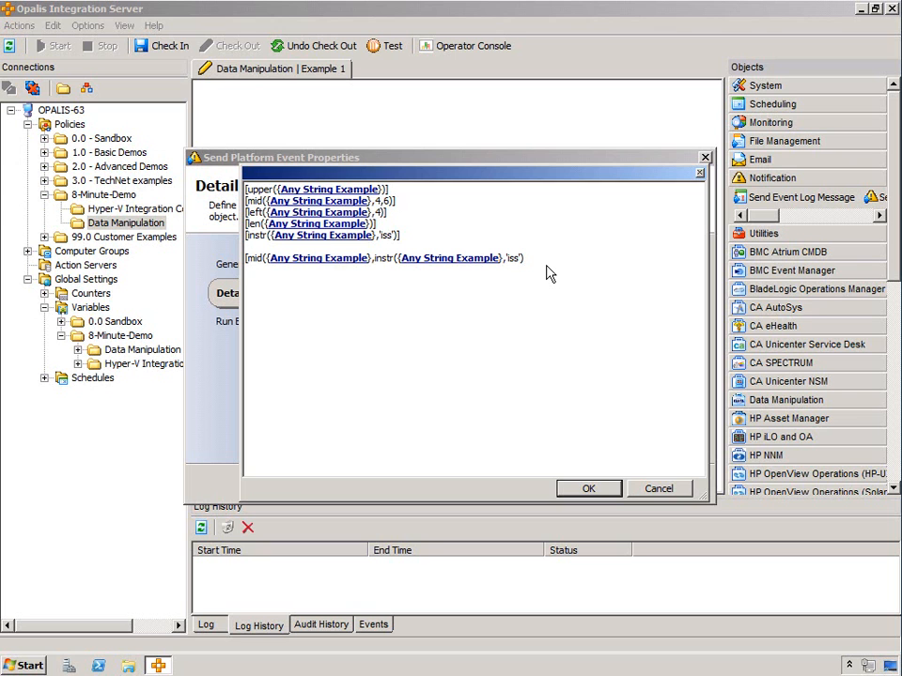
pyautogui.write(',')
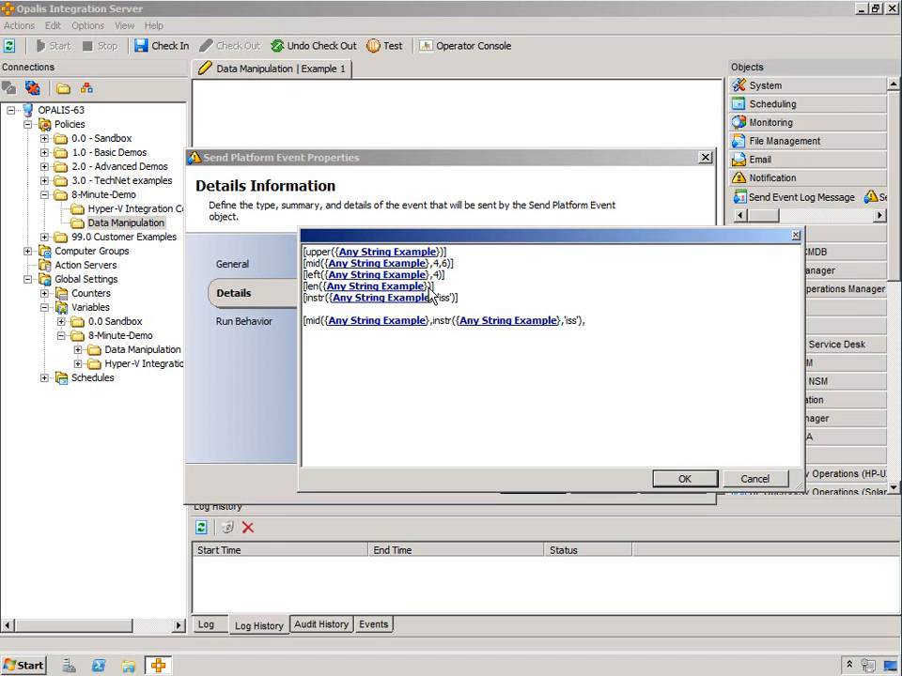
# Step: Complete the nested mid function with diff(len({Any String Example}),4) as its third argument and accept the edited details
pyautogui.write('diff(')
pyautogui.moveTo(435, 294); pyautogui.dragTo(620, 334)
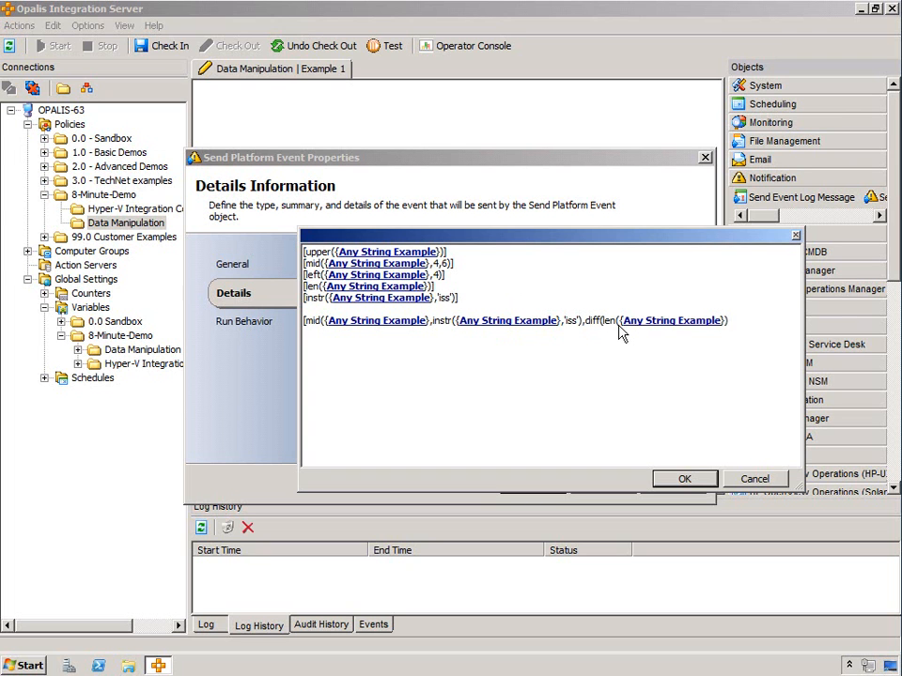
pyautogui.write(',')
pyautogui.write('4))]')
pyautogui.click(684, 479)
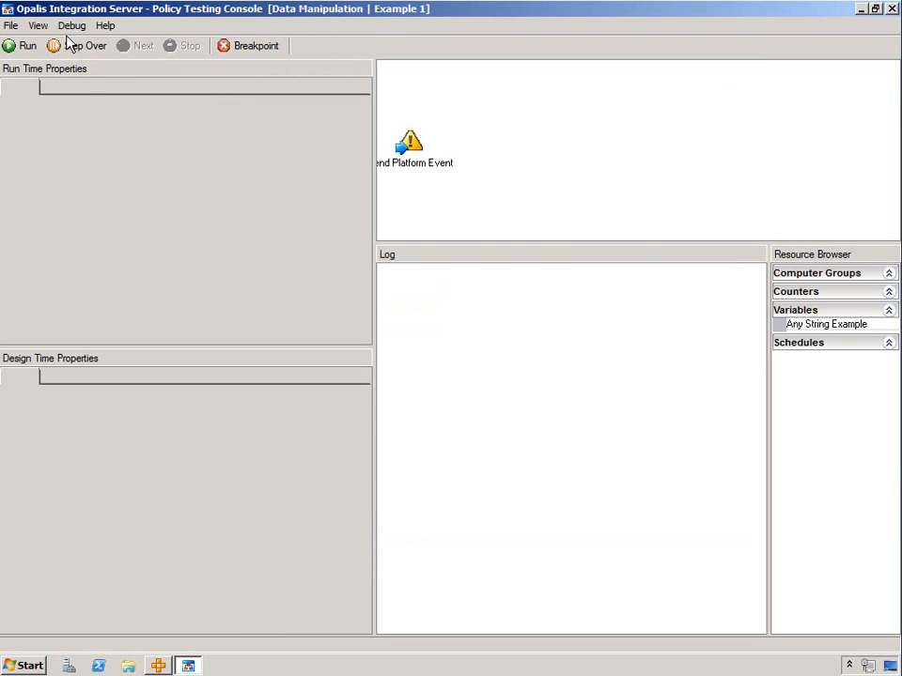
# Step: Step over Send Platform Event in the testing console and compare the nested function's run-time output with its design-time expression
pyautogui.click(67, 45)
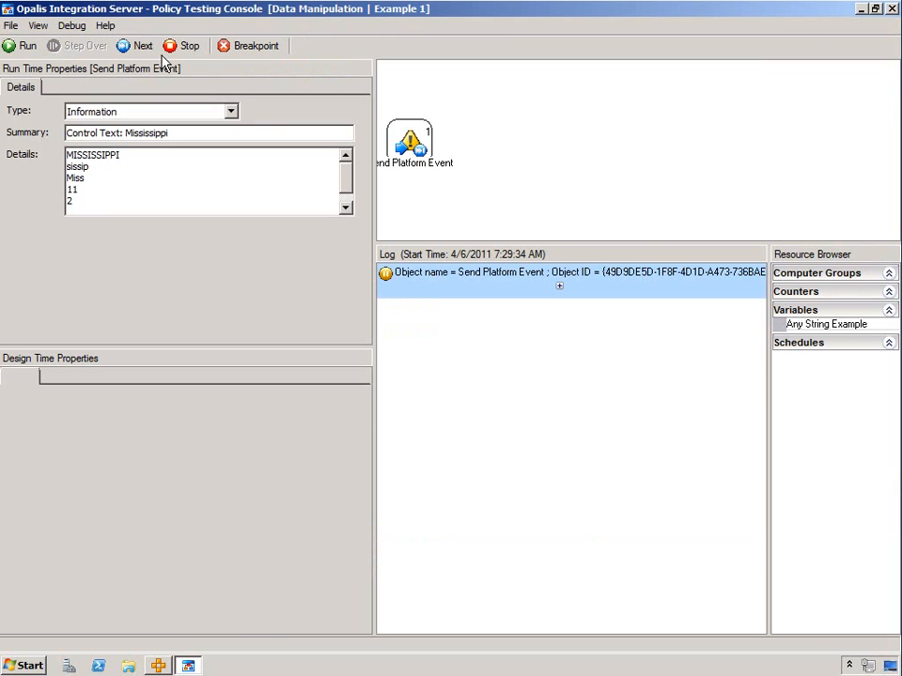
pyautogui.click(345, 208)
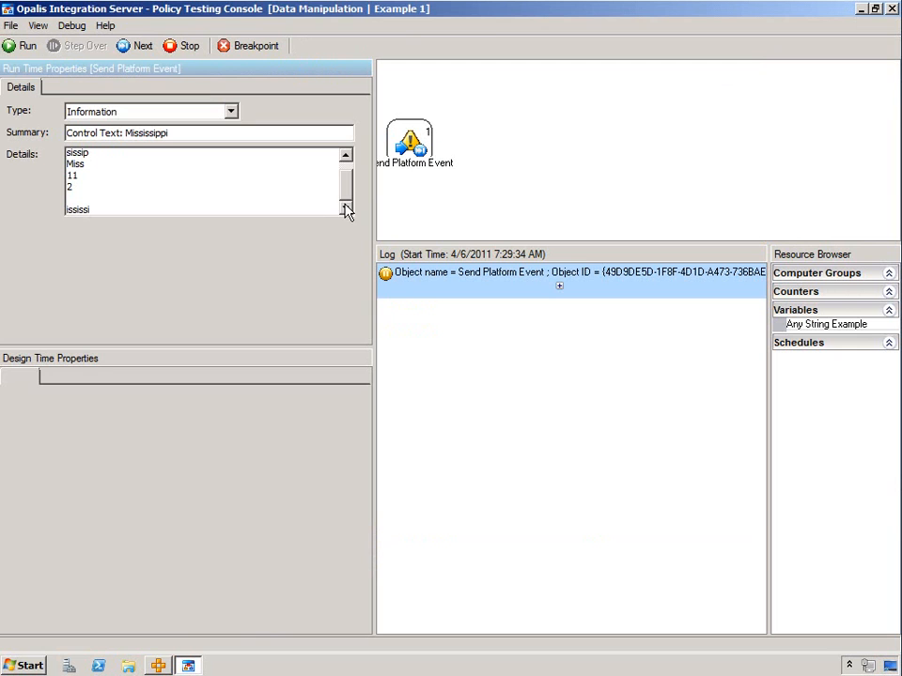
pyautogui.click(419, 152)
pyautogui.click(345, 497)
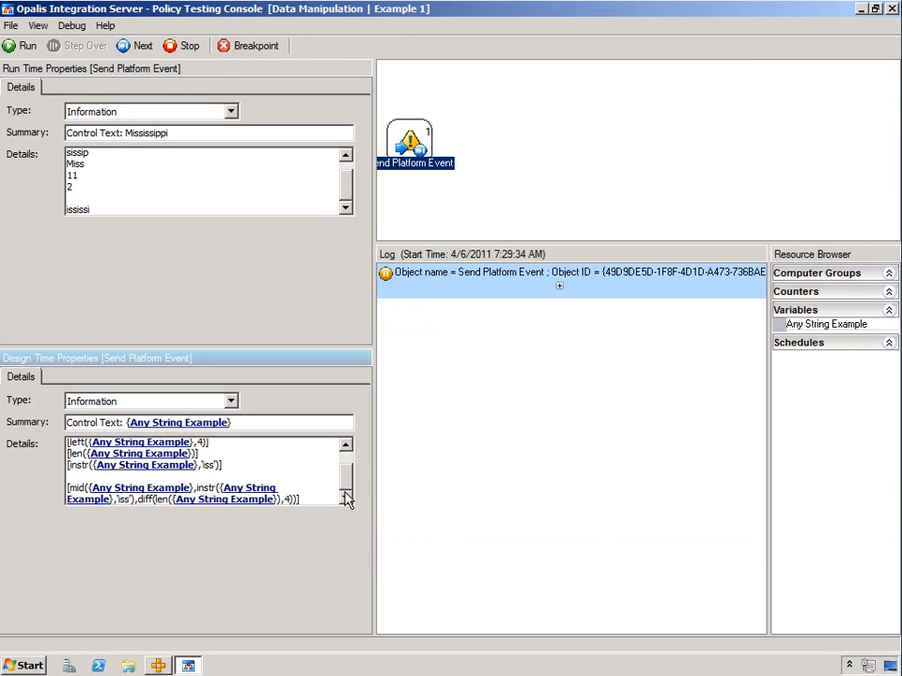
# Step: Examine the nested function's output in the run-time details character by character
pyautogui.doubleClick(74, 215)
pyautogui.click(74, 211)
pyautogui.press('Home')
pyautogui.press('Up')
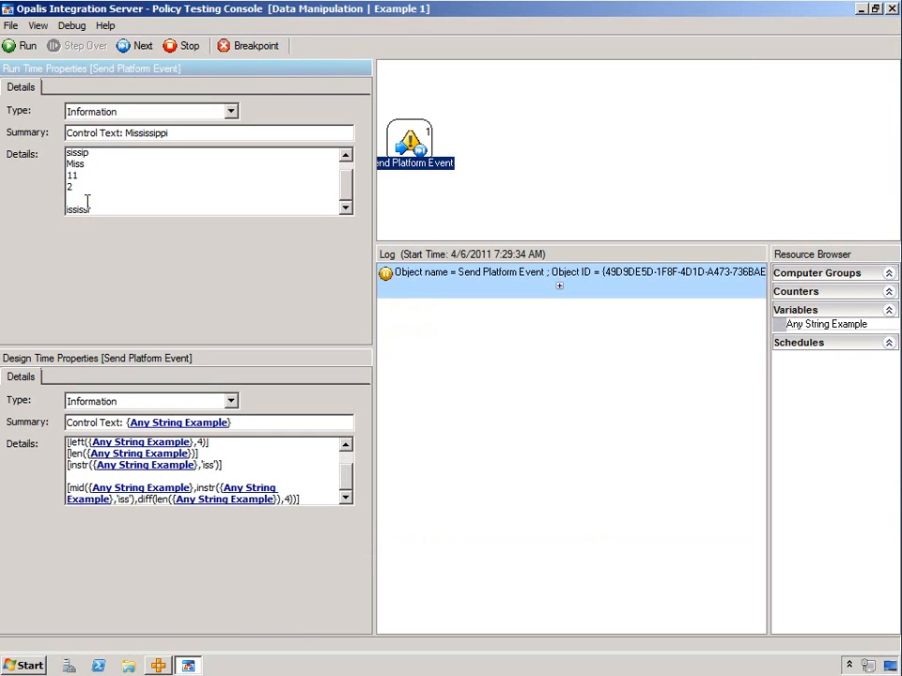
pyautogui.press('Right')
pyautogui.press('Right')
pyautogui.press('Right')
pyautogui.press('Right')
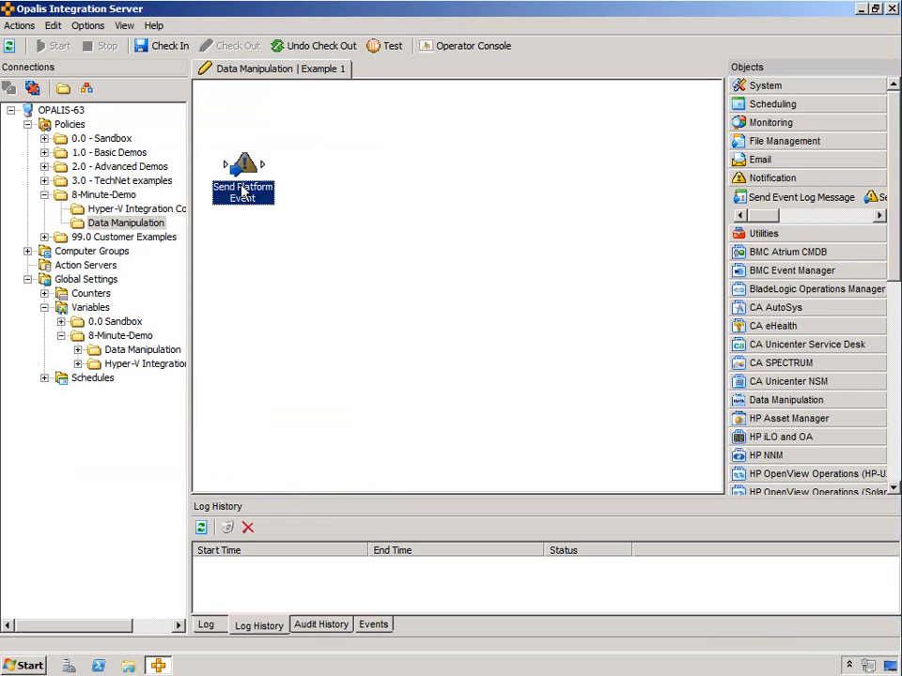
# Step: Reopen the Send Platform Event details in an enlarged expanded editor and select the nested mid line
pyautogui.doubleClick(242, 191)
pyautogui.rightClick(411, 301)
pyautogui.click(428, 425)
pyautogui.moveTo(442, 235); pyautogui.dragTo(321, 151)
pyautogui.moveTo(480, 346); pyautogui.dragTo(719, 437)
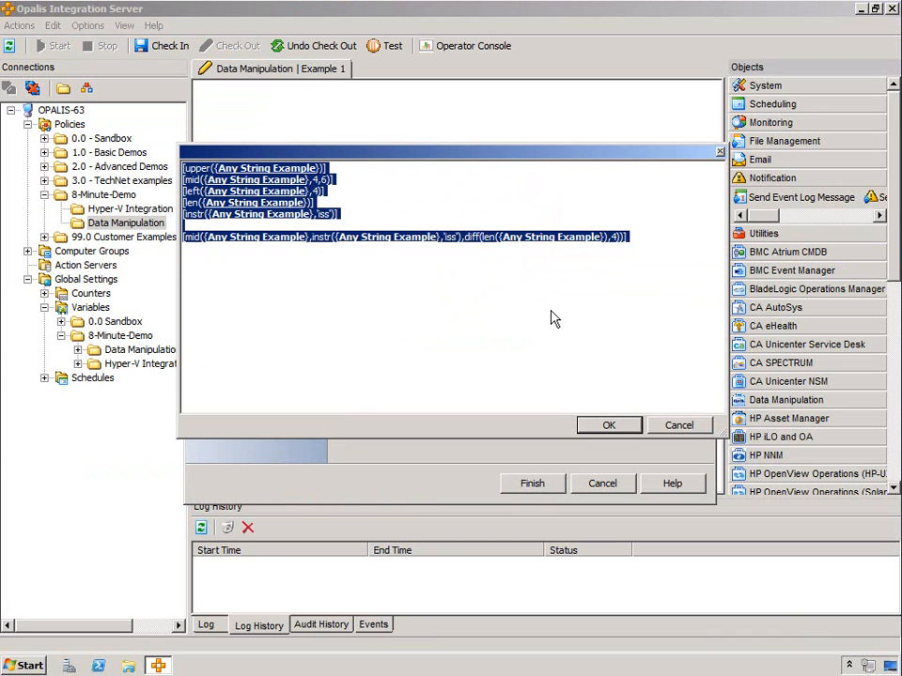
pyautogui.click(449, 218)
pyautogui.moveTo(635, 246); pyautogui.dragTo(184, 239)
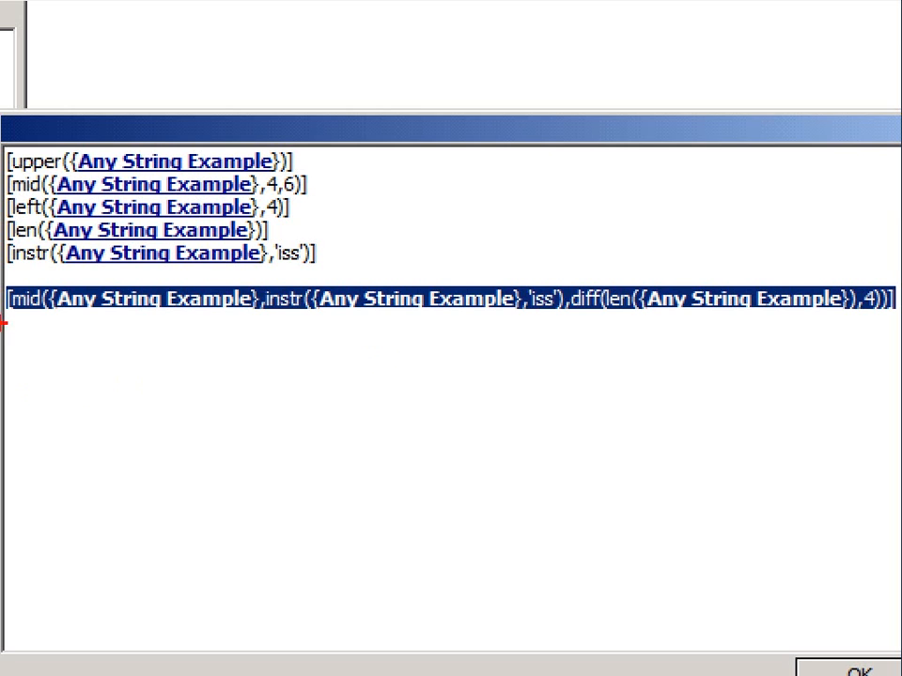
# Step: Examine the nested expression part by part: the outer mid, its variable, the instr start position and the diff length
pyautogui.moveTo(14, 312); pyautogui.dragTo(48, 311)
pyautogui.moveTo(880, 316); pyautogui.dragTo(894, 315)
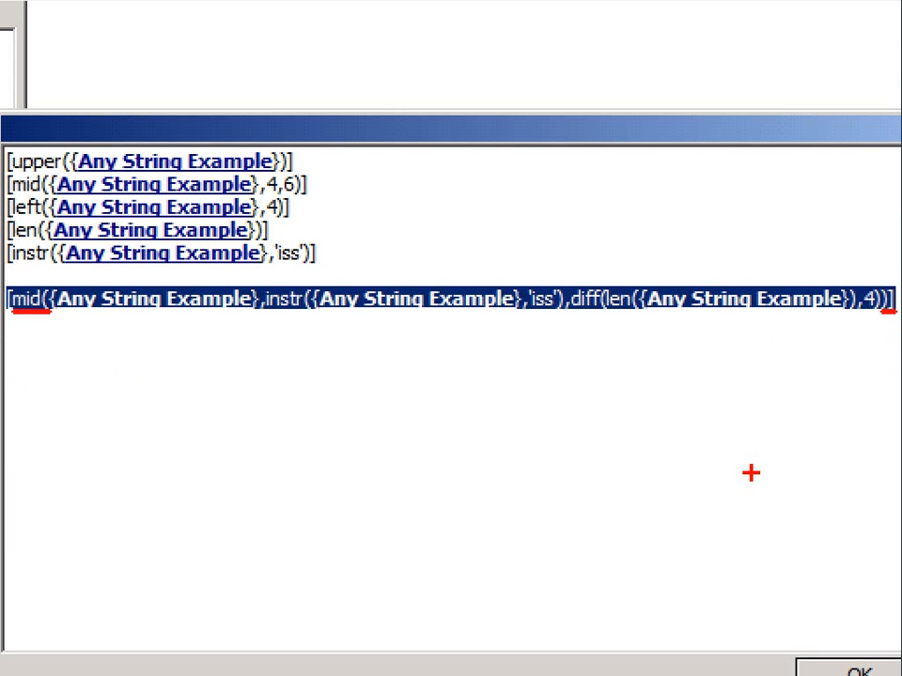
pyautogui.moveTo(78, 314); pyautogui.dragTo(216, 313)
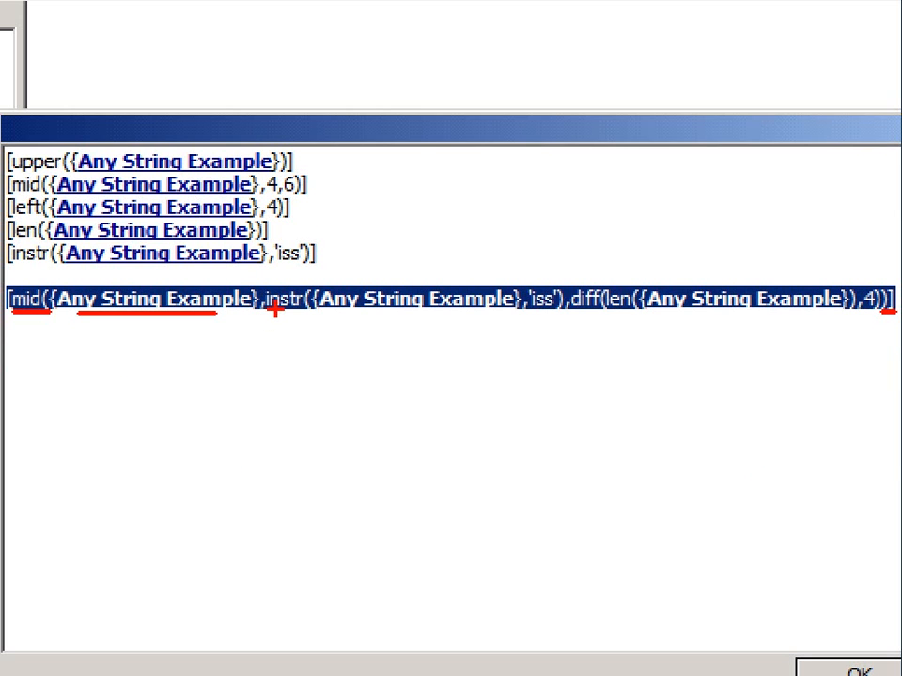
pyautogui.moveTo(274, 313)
pyautogui.mouseDown()
pyautogui.moveTo(504, 320)
pyautogui.moveTo(548, 311)
pyautogui.mouseUp()
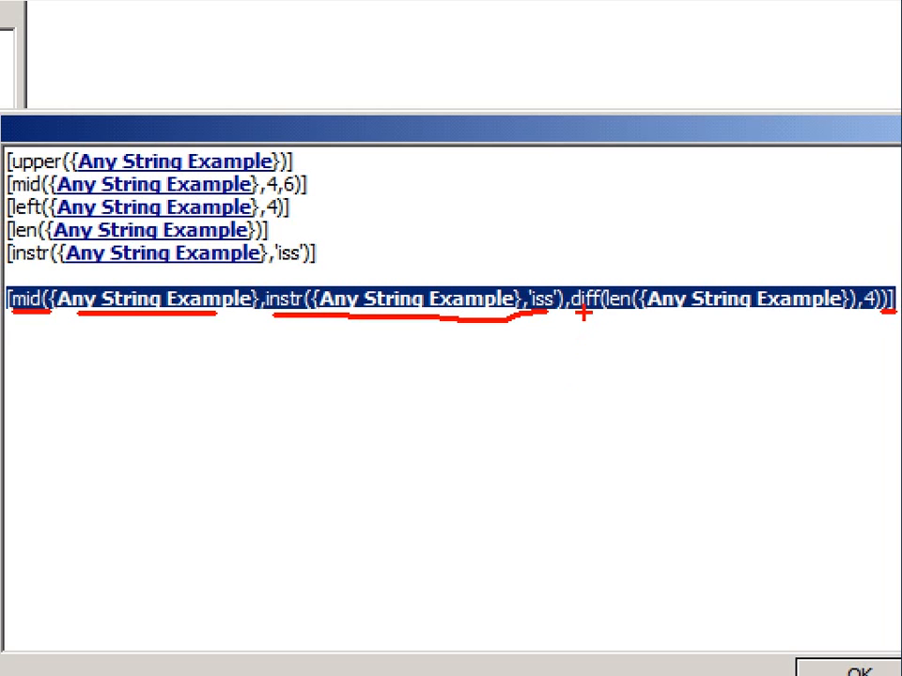
pyautogui.moveTo(575, 312); pyautogui.dragTo(873, 310)
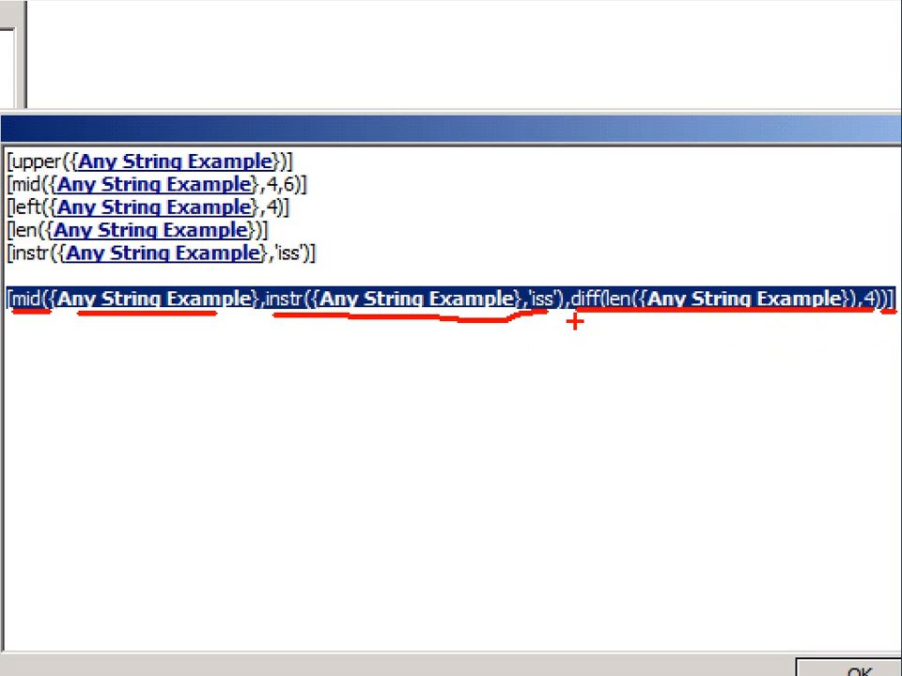
pyautogui.moveTo(575, 320); pyautogui.dragTo(618, 321)
pyautogui.moveTo(628, 319); pyautogui.dragTo(851, 318)
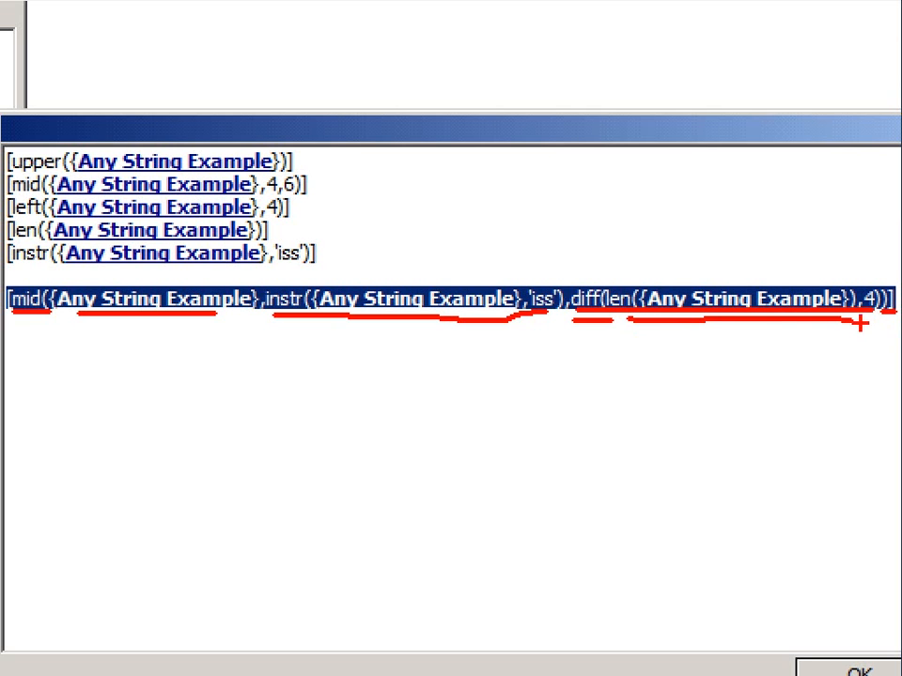
pyautogui.moveTo(863, 320); pyautogui.dragTo(873, 321)
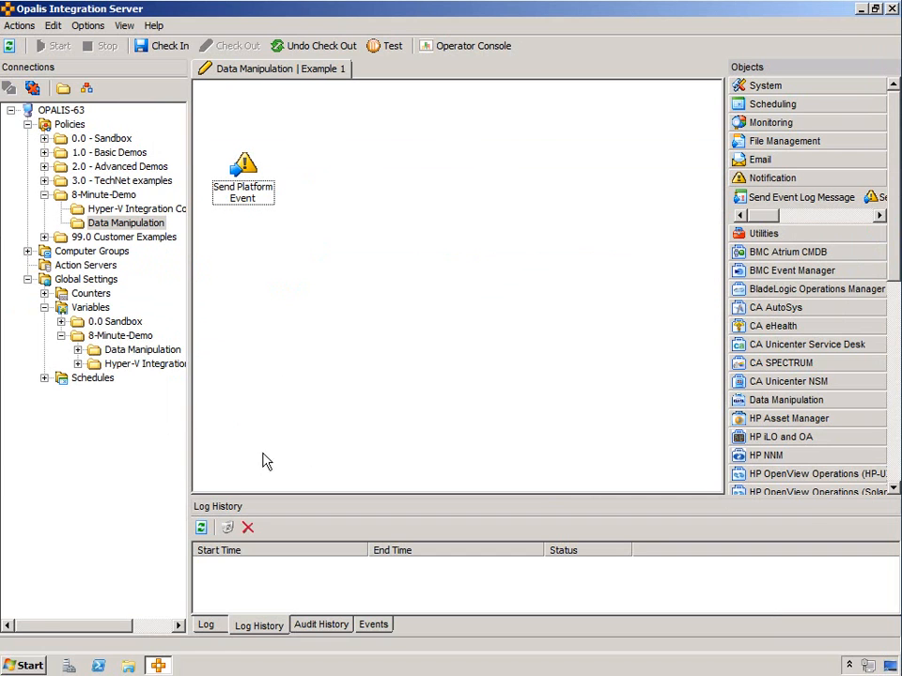
pyautogui.click(26, 665)
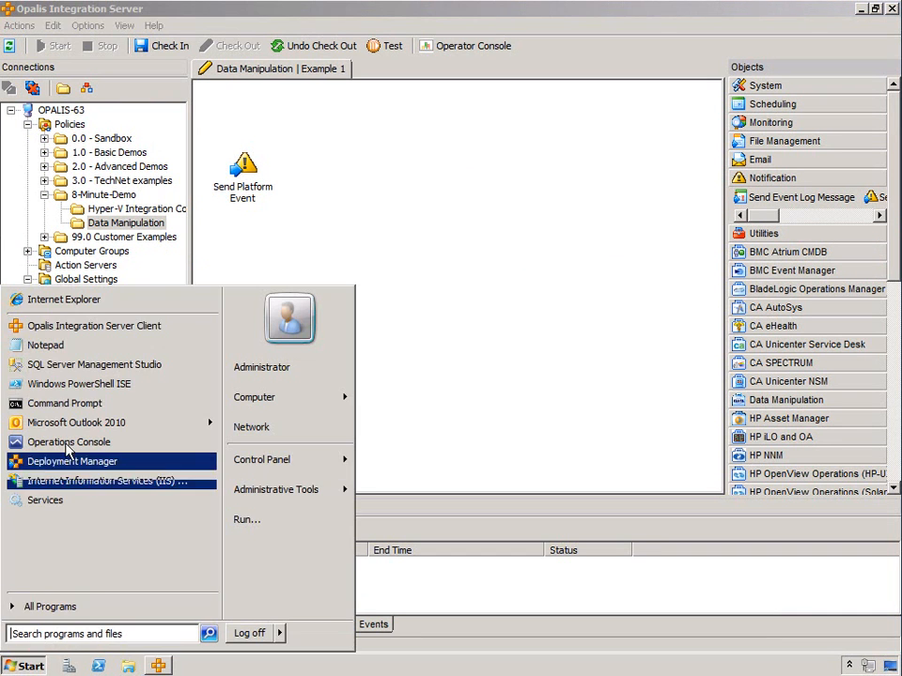
pyautogui.click(67, 299)
pyautogui.click(193, 33)
pyautogui.write('http://technet.microsoft.com/en-us/library/gg440683.aspx')
pyautogui.press('Return')
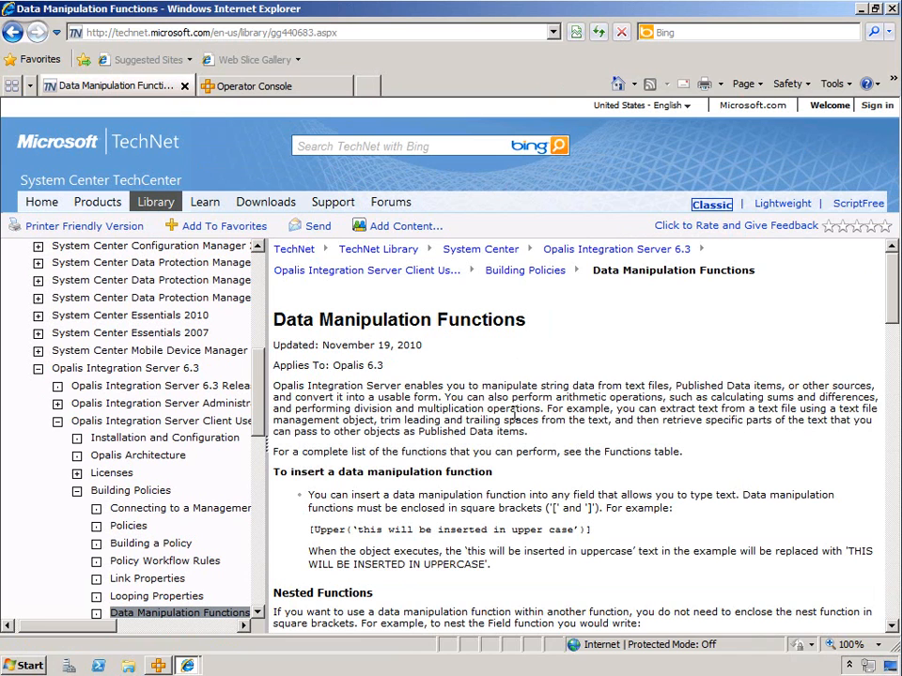
pyautogui.moveTo(890, 295); pyautogui.dragTo(866, 460)
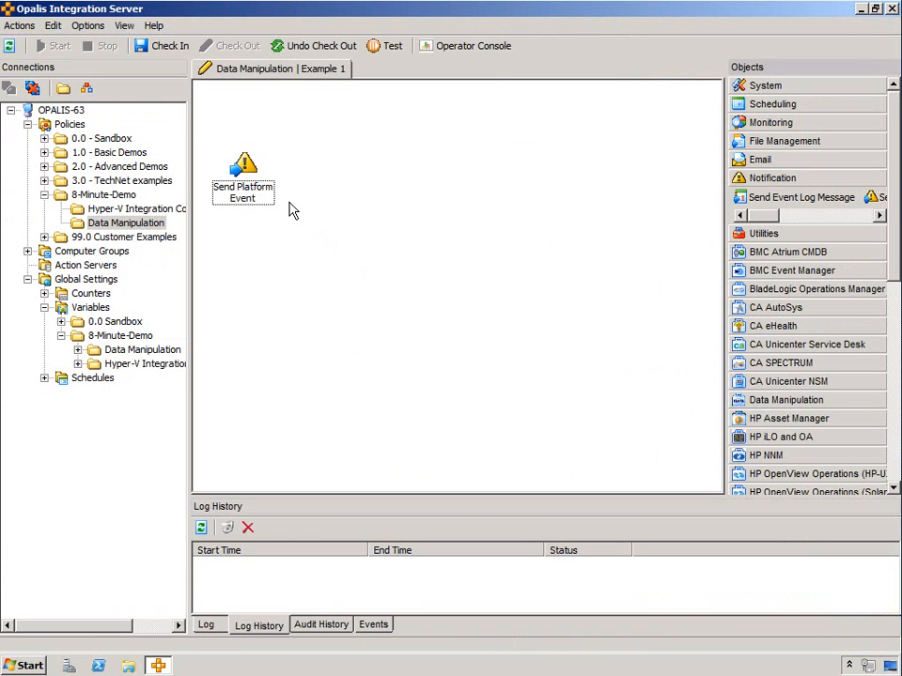
# Step: Review all the functions in the Send Platform Event details in the expanded editor, and close the object's properties
pyautogui.click(251, 186)
pyautogui.doubleClick(252, 186)
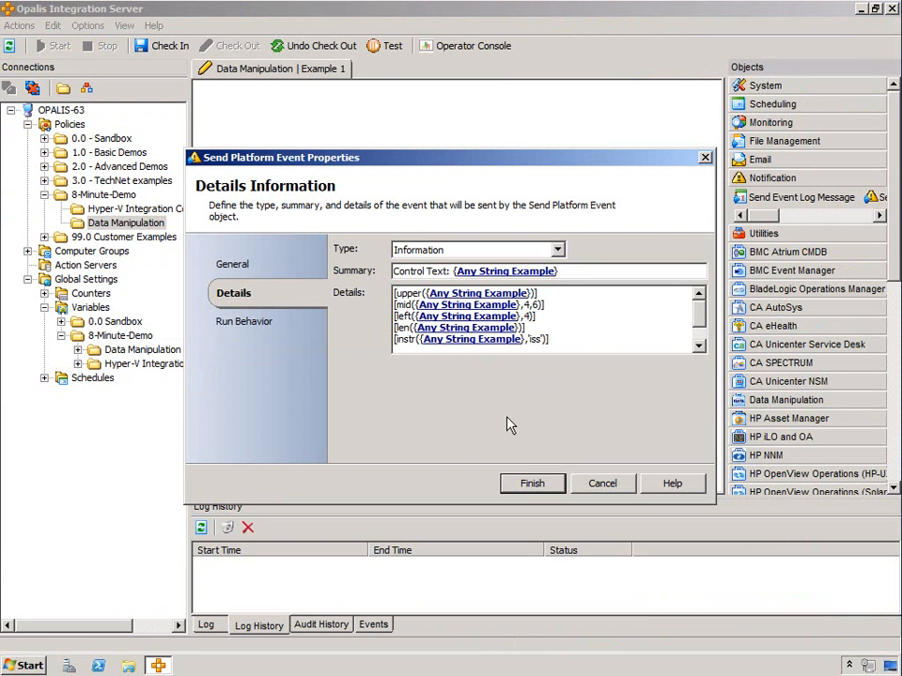
pyautogui.rightClick(507, 330)
pyautogui.click(540, 452)
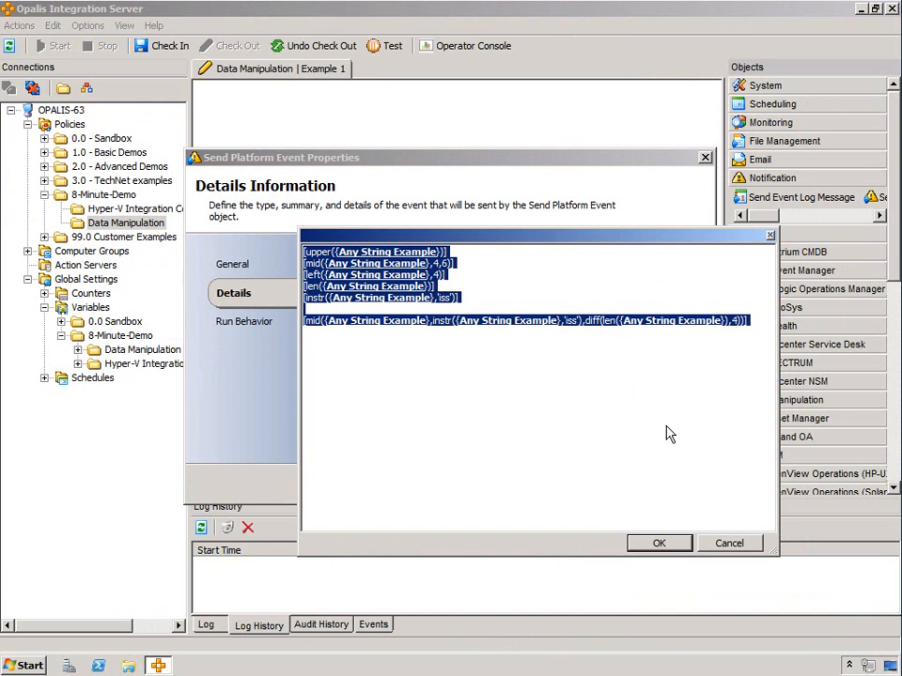
pyautogui.click(748, 344)
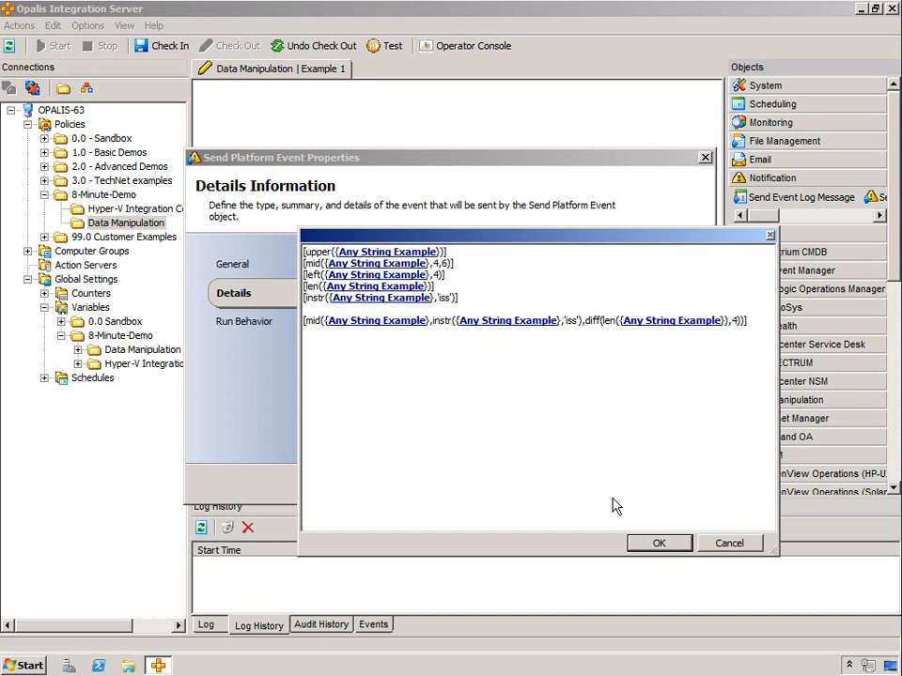
pyautogui.click(646, 545)
pyautogui.click(527, 485)
# Step: Create a new policy in the Data Manipulation folder and name it Data Manipulation | Example 2
pyautogui.rightClick(118, 224)
pyautogui.moveTo(160, 233)
pyautogui.click(235, 258)
pyautogui.write('Data Manipulation | Example 2')
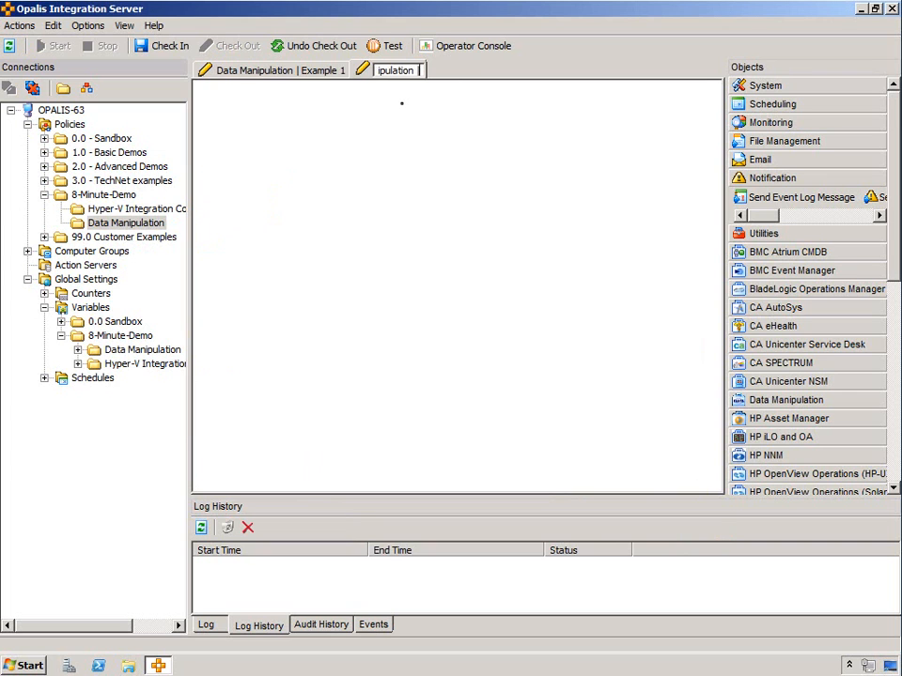
pyautogui.press('Return')
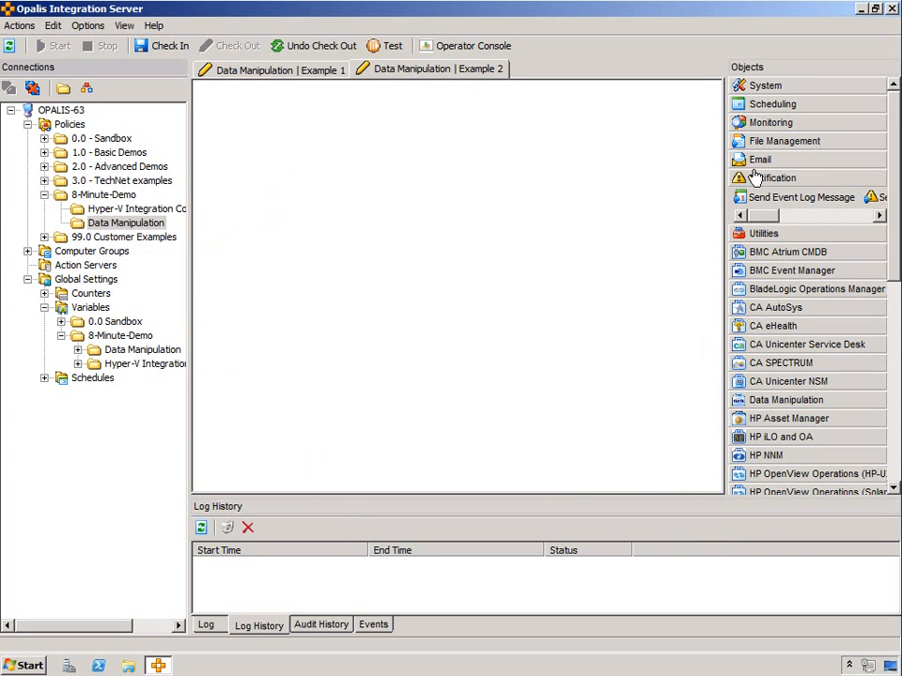
# Step: Add a Query Database object from the Utilities category to the Example 2 policy
pyautogui.click(796, 235)
pyautogui.click(847, 234)
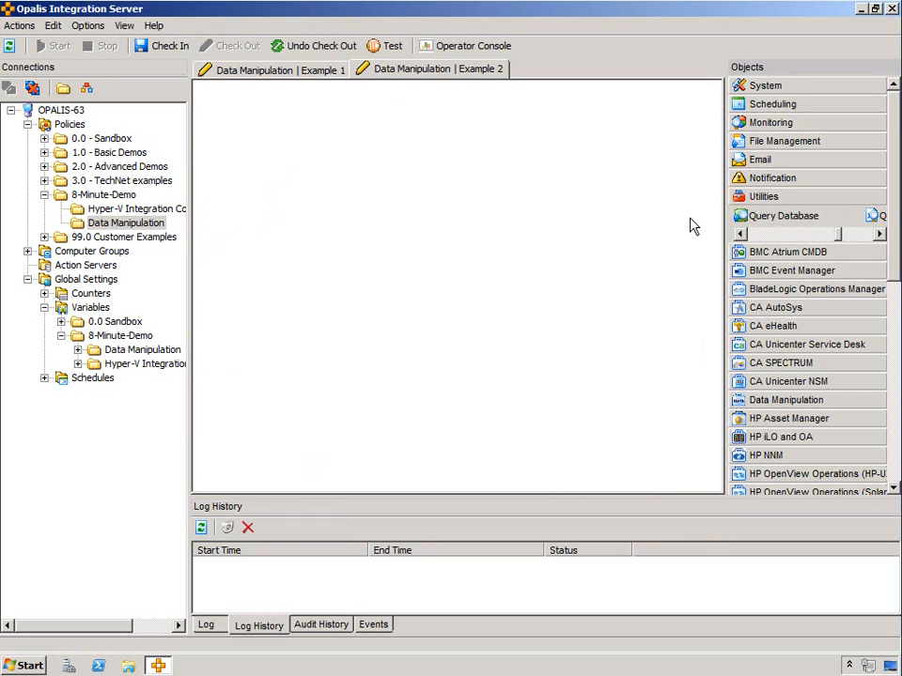
pyautogui.moveTo(793, 220); pyautogui.dragTo(414, 296)
# Step: Set the Query Database connection to SQL Server with server . and initial catalog Opalis, and show its query details
pyautogui.doubleClick(413, 296)
pyautogui.click(252, 322)
pyautogui.click(508, 269)
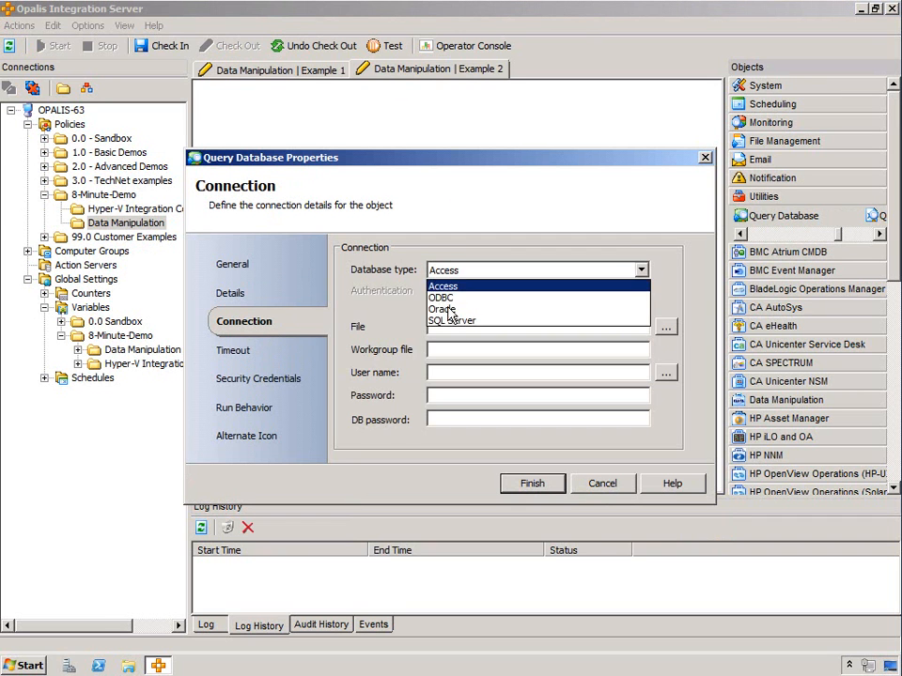
pyautogui.click(460, 319)
pyautogui.write('Opa')
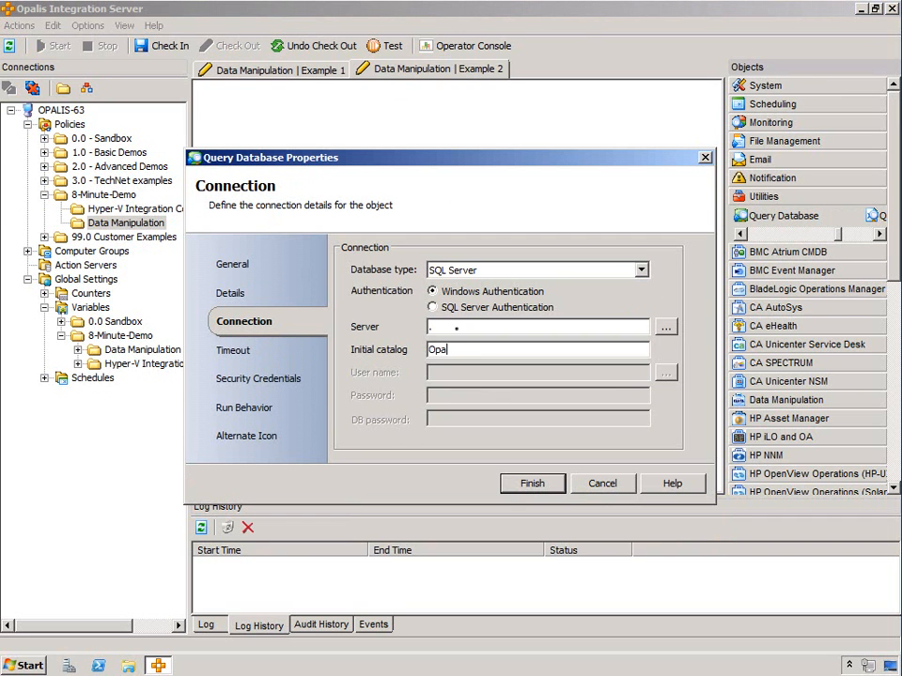
pyautogui.write('lis')
pyautogui.click(239, 299)
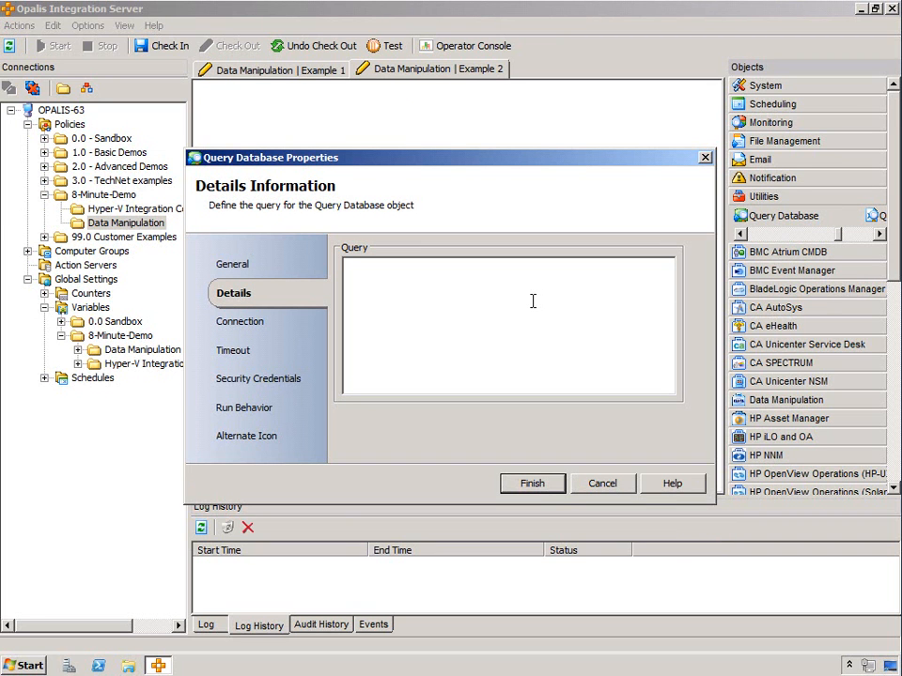
# Step: Set the Query Database query to SELECT 1, then test the Example 2 policy and review its log details
pyautogui.click(533, 301)
pyautogui.write('SELECT')
pyautogui.click(387, 45)
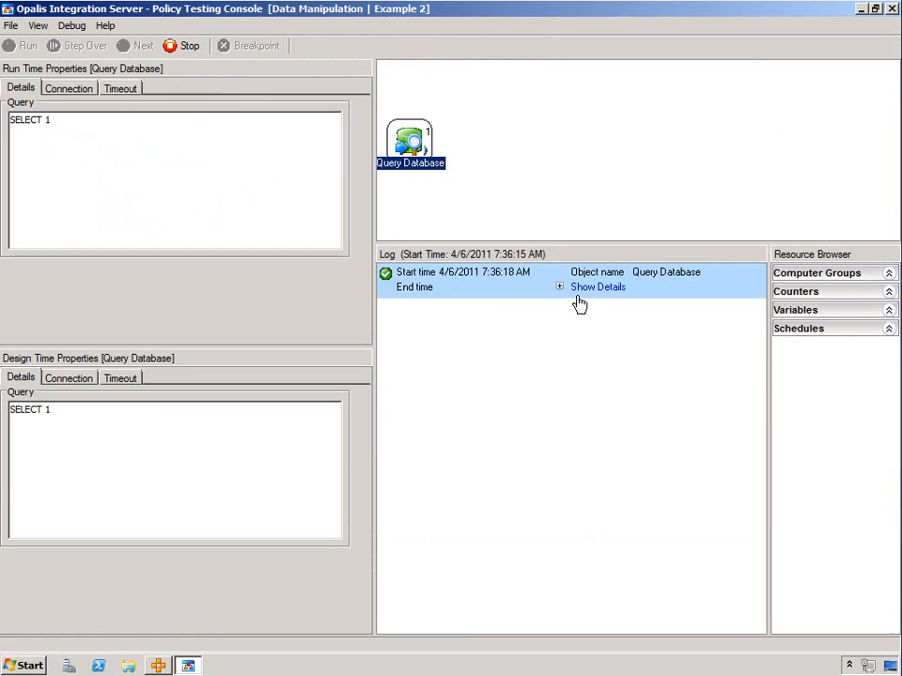
pyautogui.click(583, 287)
pyautogui.scroll(-3, 766, 523)
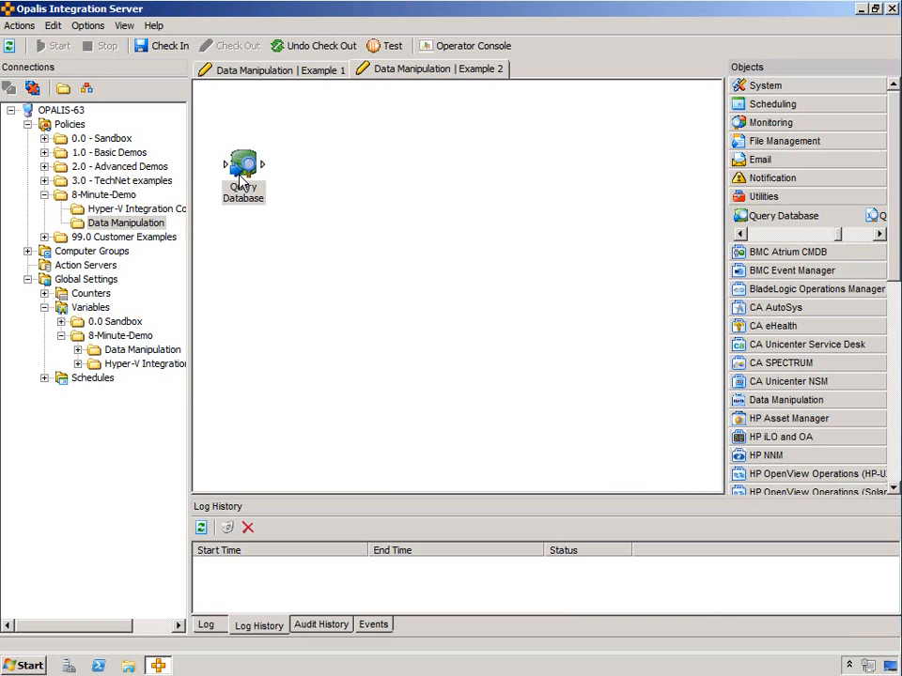
# Step: Change the Query Database query to SELECT '1' and test the Example 2 policy again
pyautogui.doubleClick(244, 169)
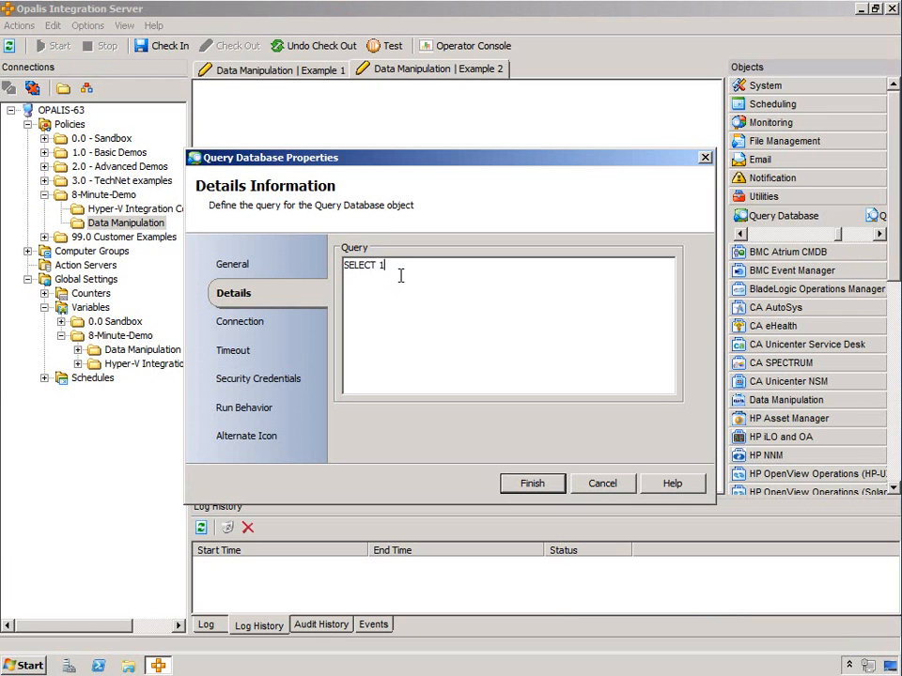
pyautogui.write("'")
pyautogui.click(378, 265)
pyautogui.write("'")
pyautogui.click(528, 484)
pyautogui.click(376, 45)
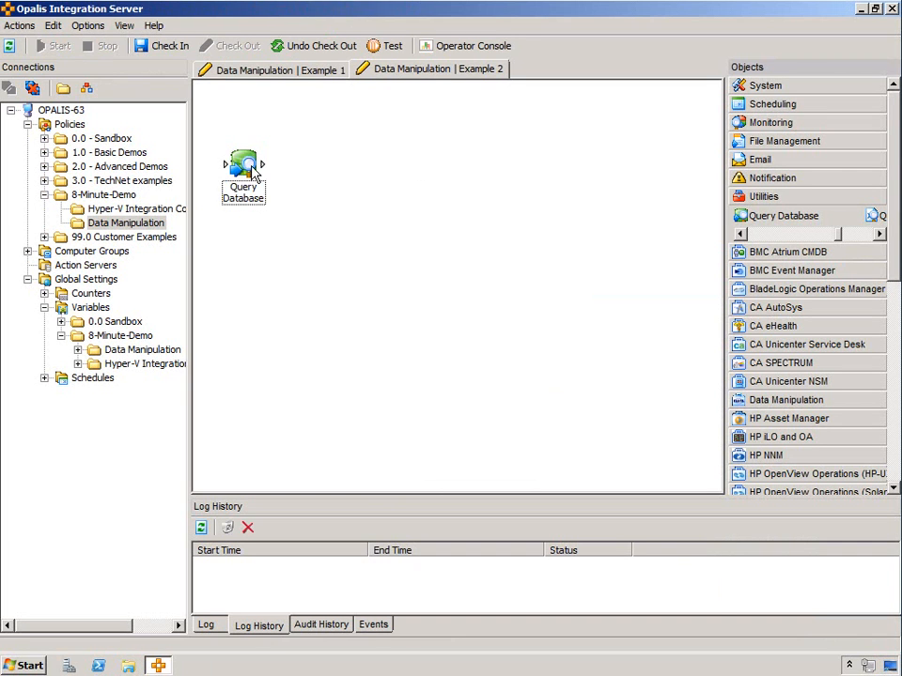
# Step: Change the Query Database query to SELECT [sum(1,0)], then test the policy and review the published values in the log
pyautogui.doubleClick(246, 168)
pyautogui.press('BackSpace')
pyautogui.press('BackSpace')
pyautogui.press('BackSpace')
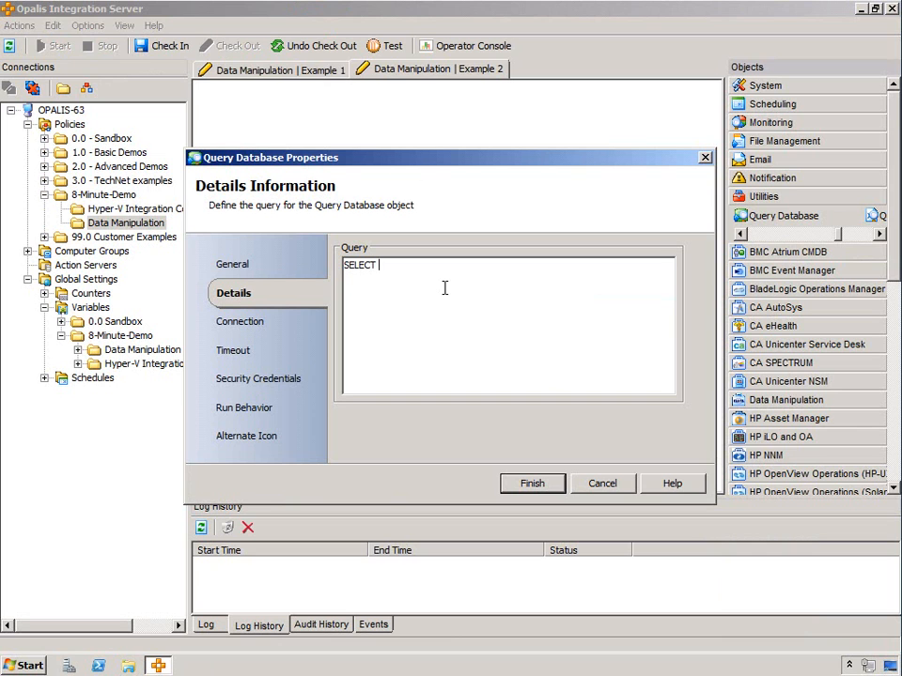
pyautogui.write('[sum(1,0)]')
pyautogui.click(532, 483)
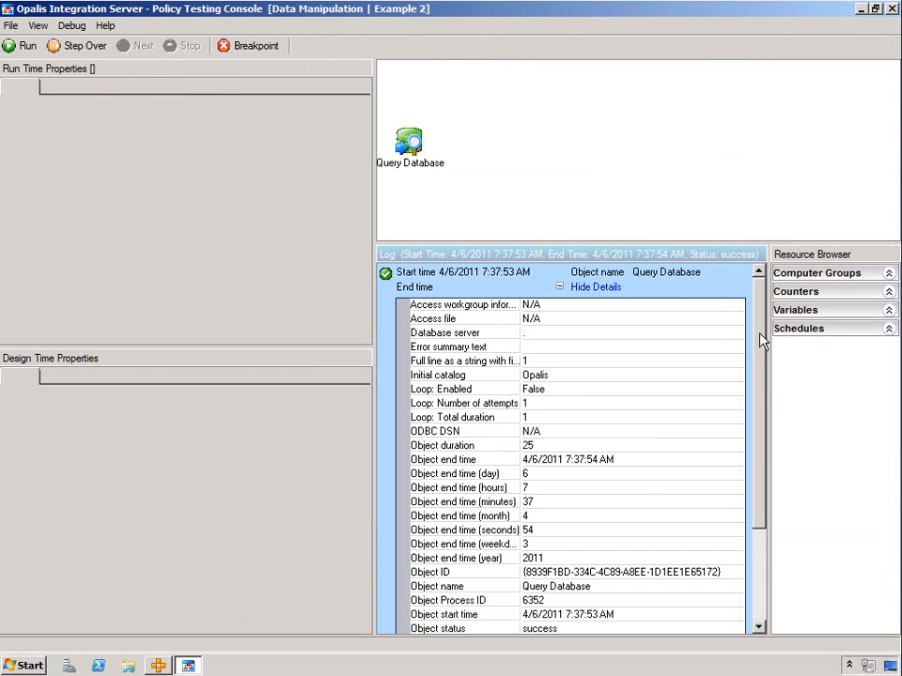
pyautogui.moveTo(761, 338); pyautogui.dragTo(768, 551)
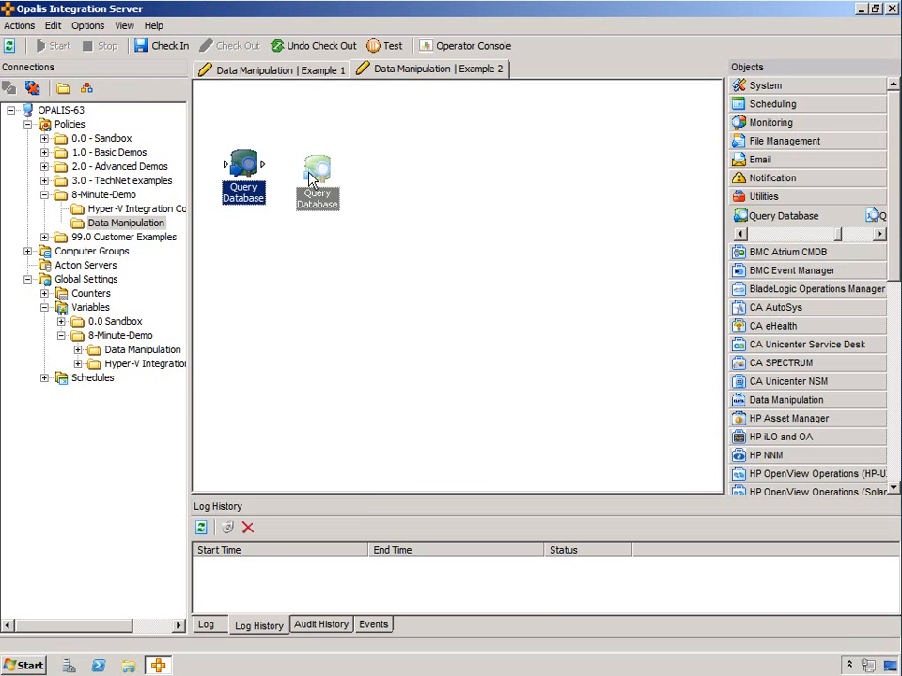
# Step: Duplicate the Query Database object beside the original, and name the two objects Query Database 1 and Query Database 2
pyautogui.moveTo(316, 179); pyautogui.dragTo(310, 164)
pyautogui.rightClick(302, 168)
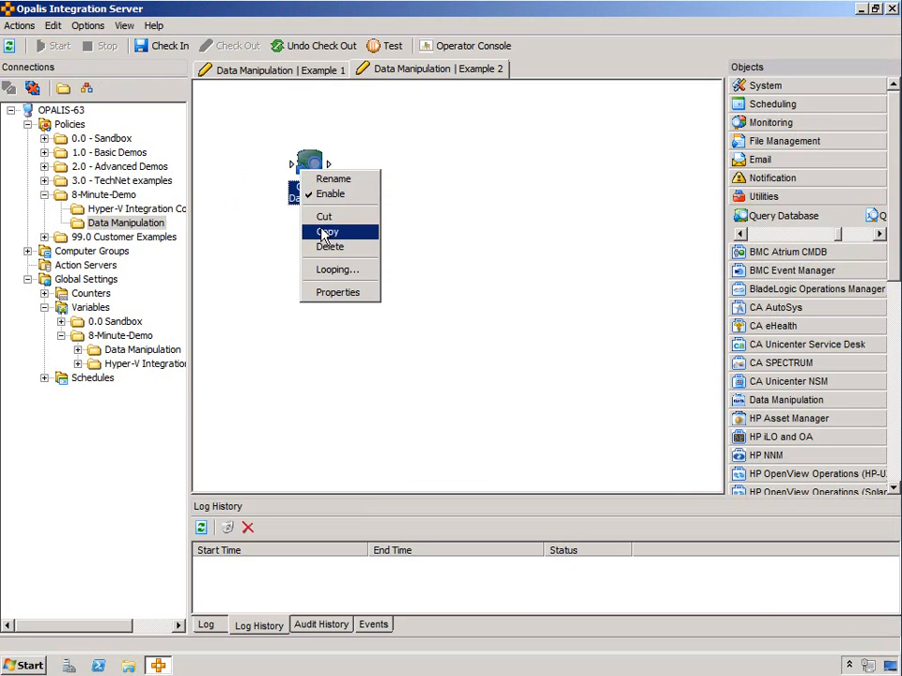
pyautogui.click(321, 232)
pyautogui.rightClick(217, 147)
pyautogui.click(239, 161)
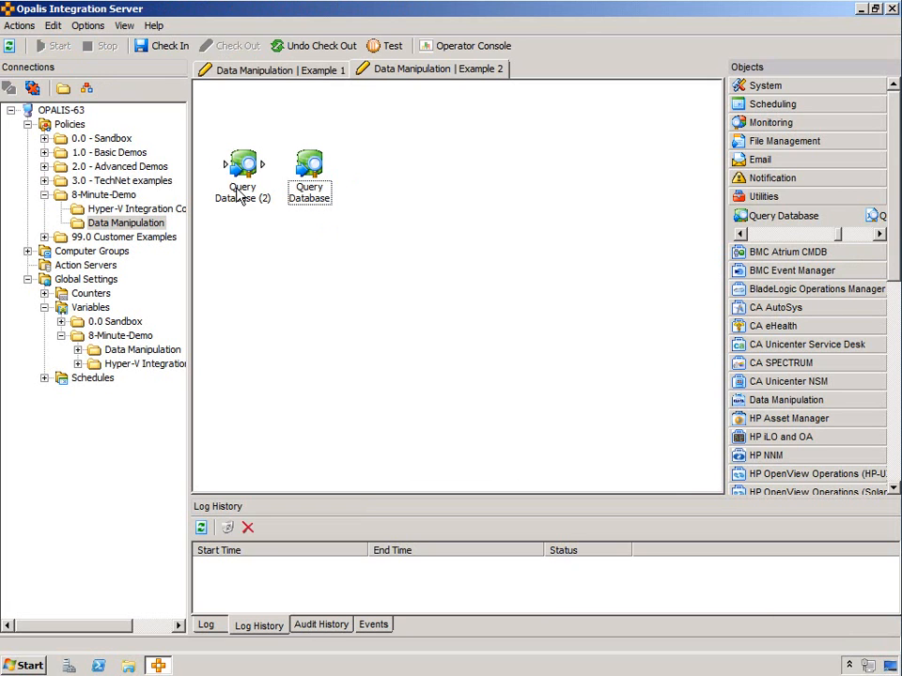
pyautogui.click(250, 193)
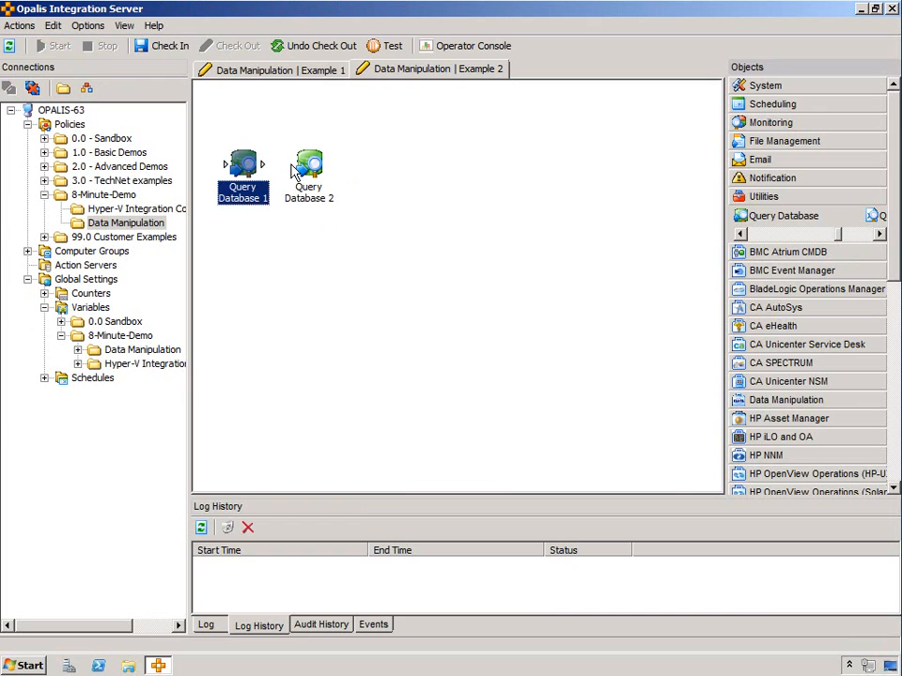
# Step: Link Query Database 1 to Query Database 2, and set the query of Query Database 1 to SELECT '42'
pyautogui.moveTo(264, 164); pyautogui.dragTo(293, 165)
pyautogui.doubleClick(253, 169)
pyautogui.press('Delete')
pyautogui.write("'42")
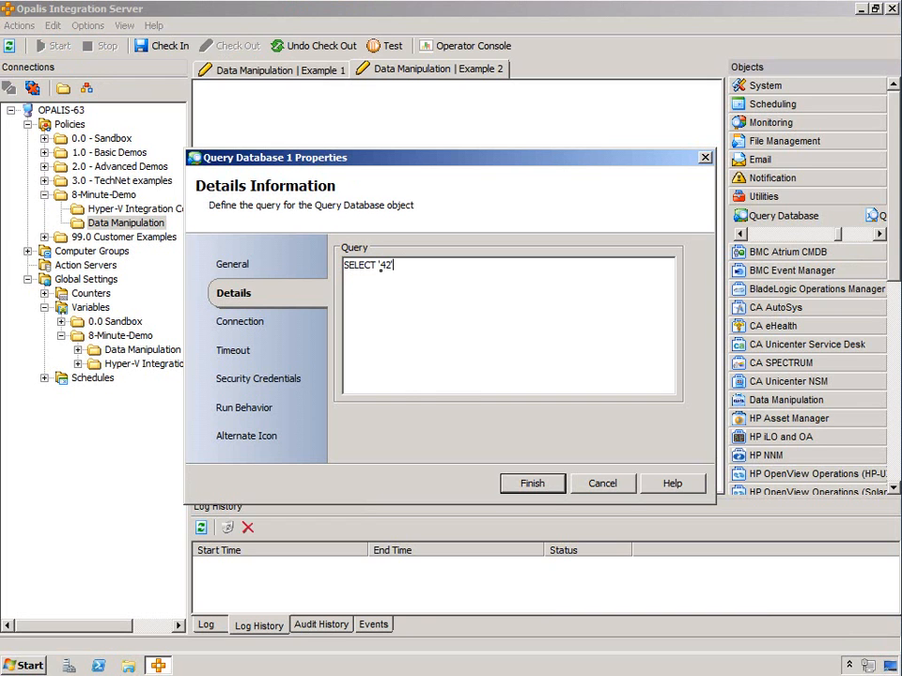
pyautogui.click(523, 479)
# Step: In the Query Database 2 query, replace the first argument of sum with the full-line string published data from Query Database 1
pyautogui.click(308, 169)
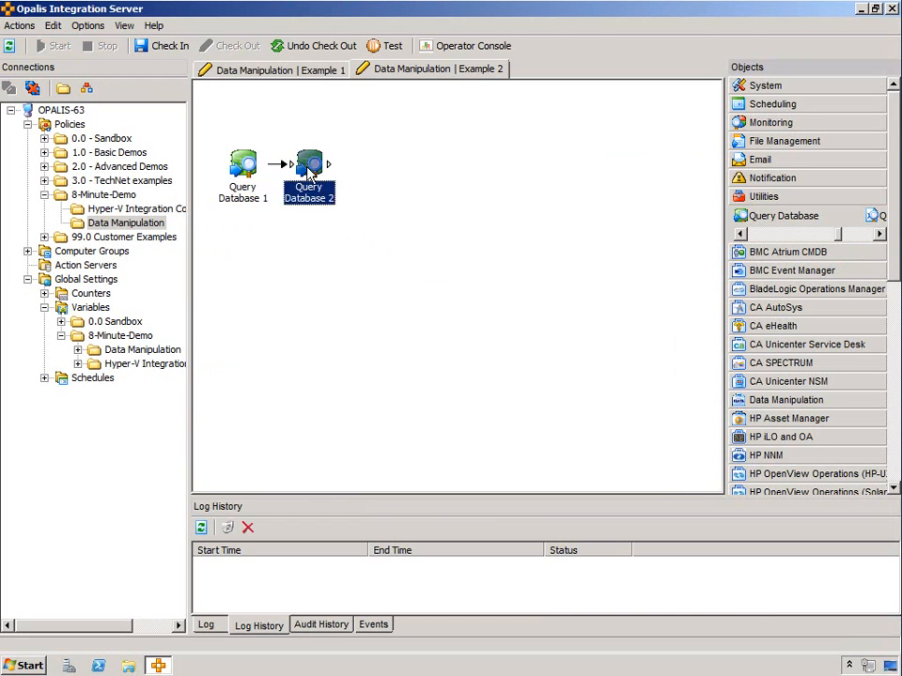
pyautogui.doubleClick(310, 169)
pyautogui.rightClick(403, 267)
pyautogui.moveTo(446, 275)
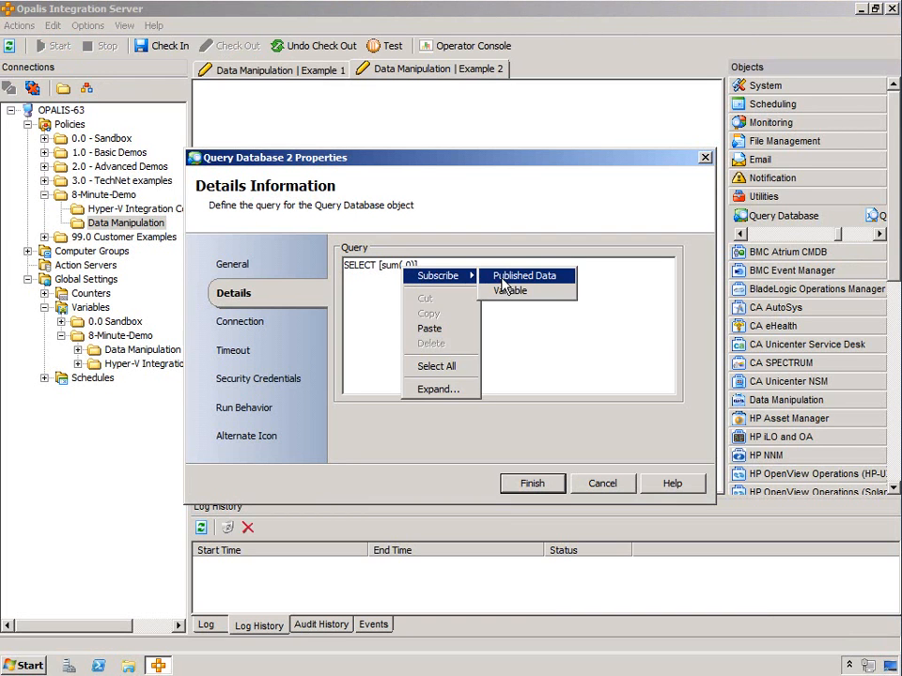
pyautogui.click(505, 280)
pyautogui.doubleClick(330, 284)
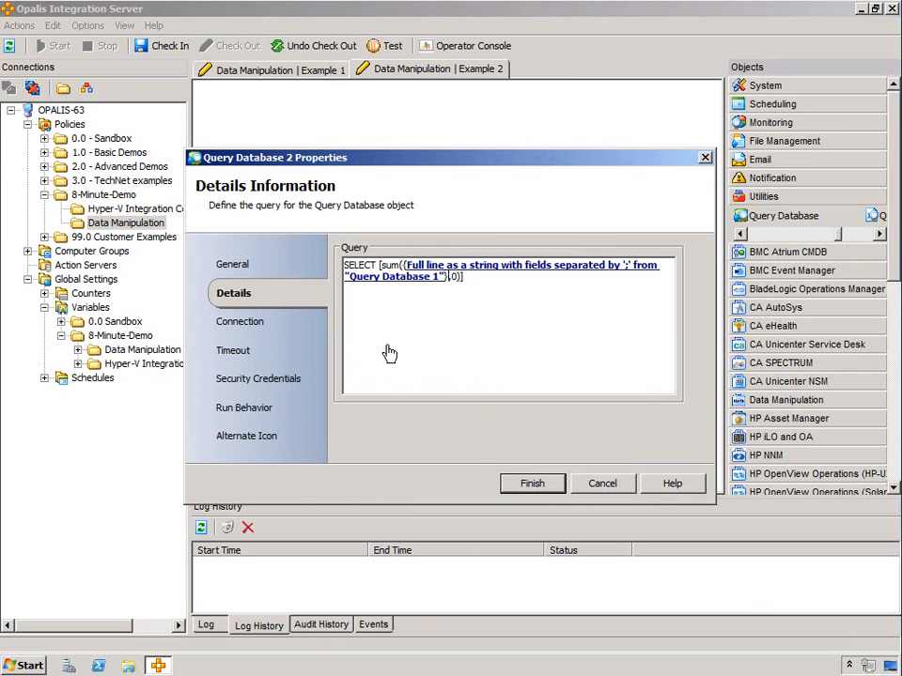
pyautogui.click(529, 483)
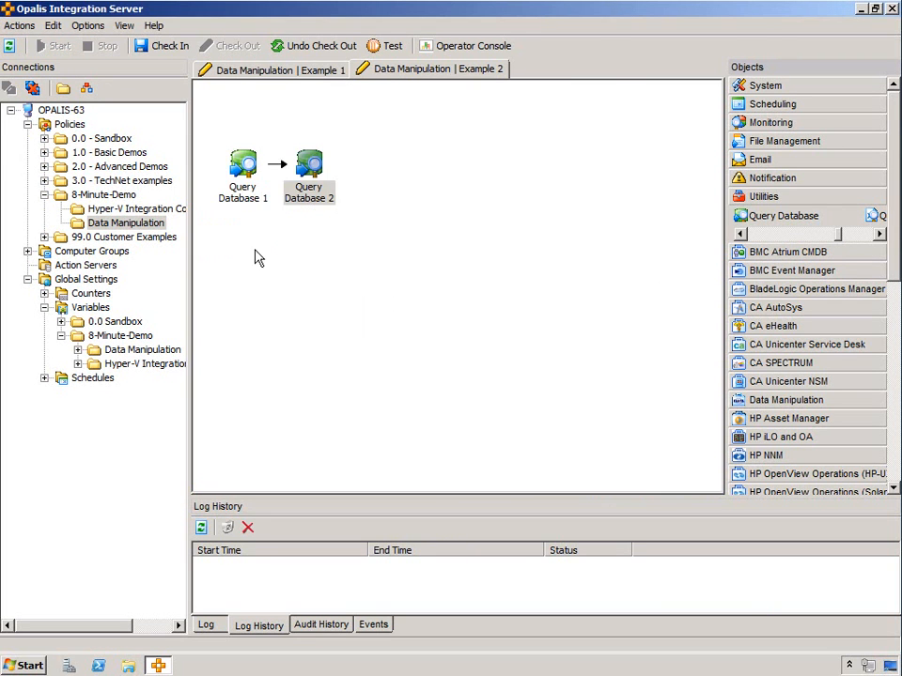
# Step: Step through the Example 2 policy in the testing console, review the published values of Query Database 2, and close the console
pyautogui.click(237, 165)
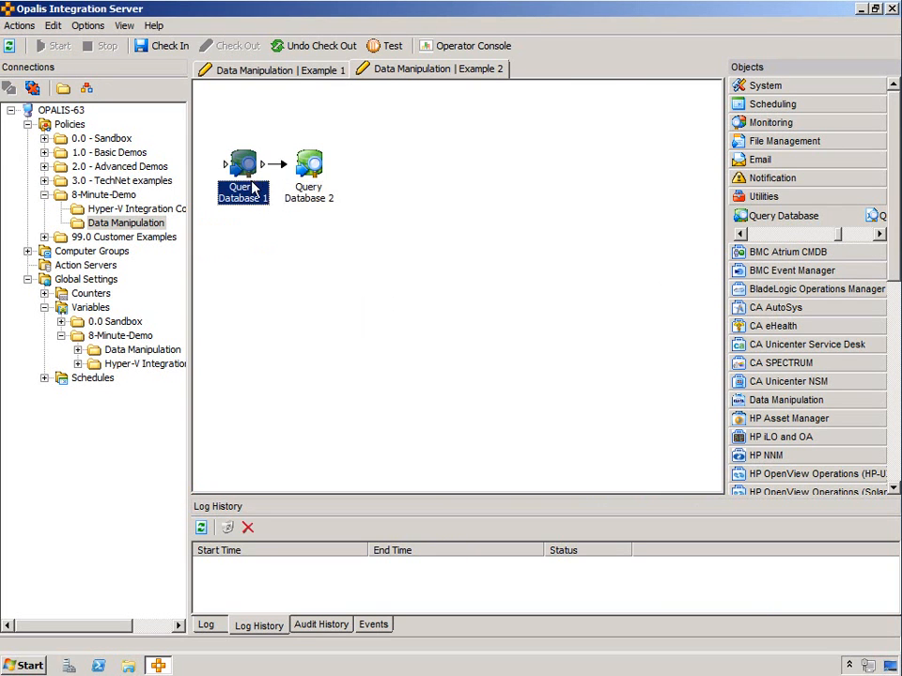
pyautogui.click(299, 165)
pyautogui.click(385, 45)
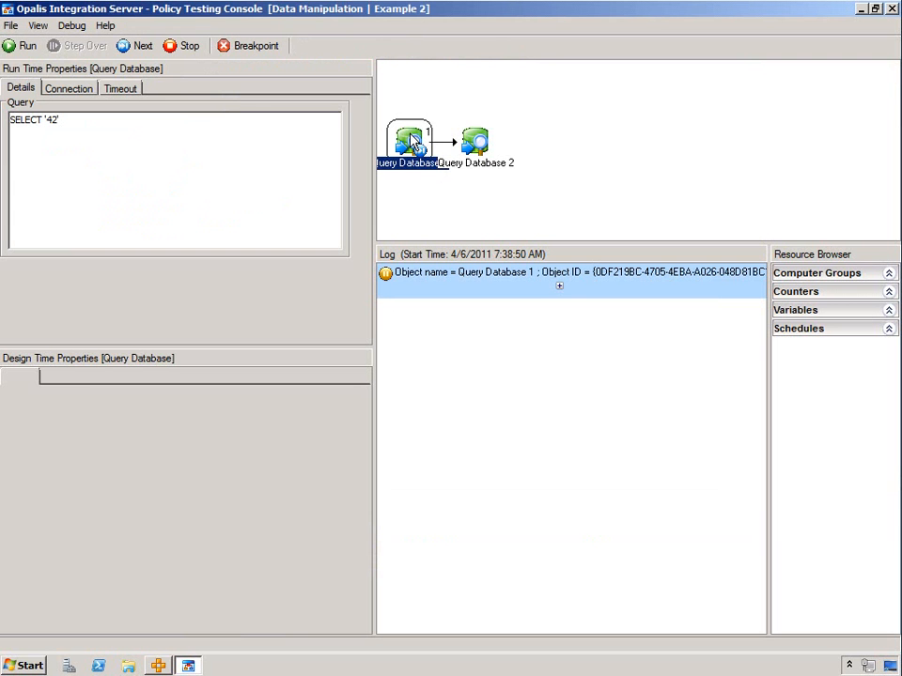
pyautogui.click(135, 46)
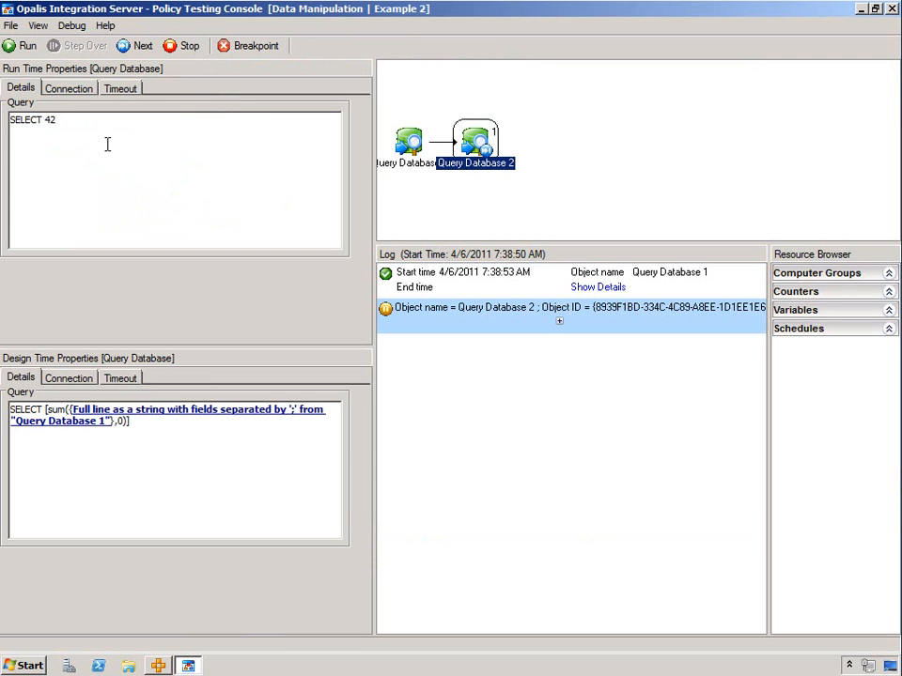
pyautogui.click(134, 47)
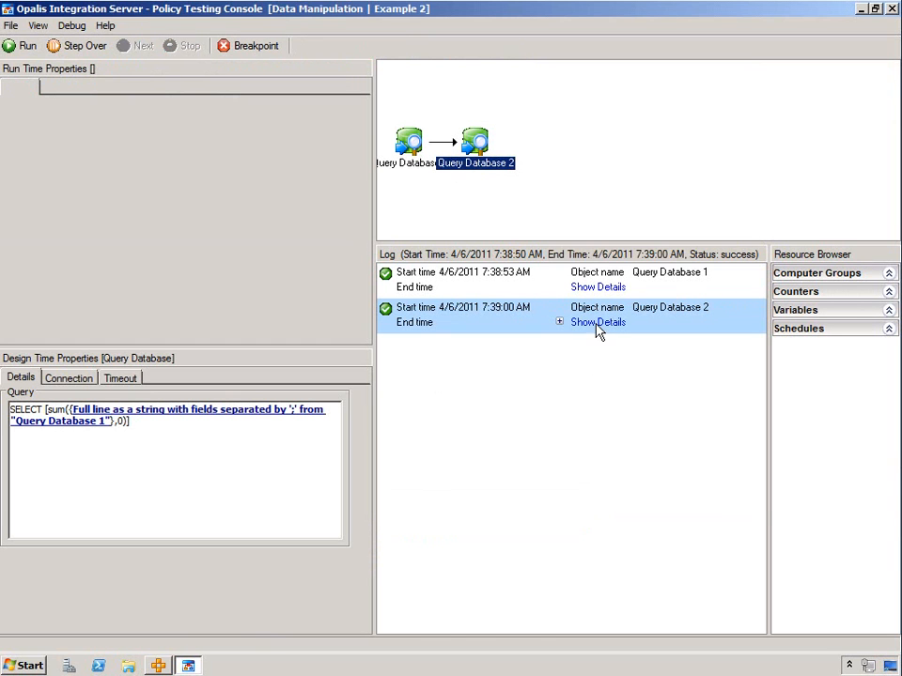
pyautogui.click(596, 324)
pyautogui.moveTo(764, 412); pyautogui.dragTo(761, 624)
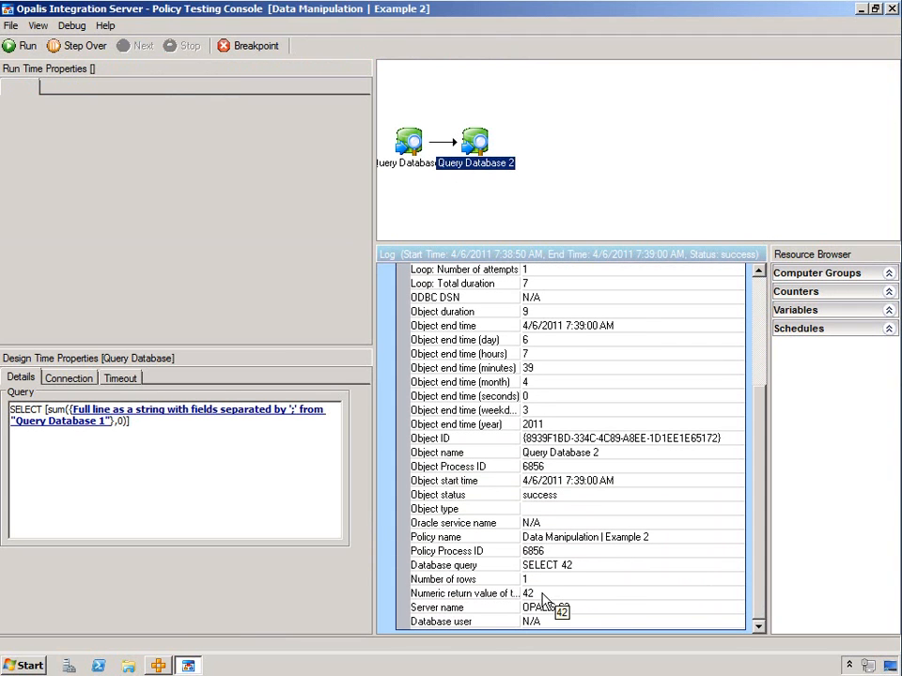
pyautogui.click(891, 9)
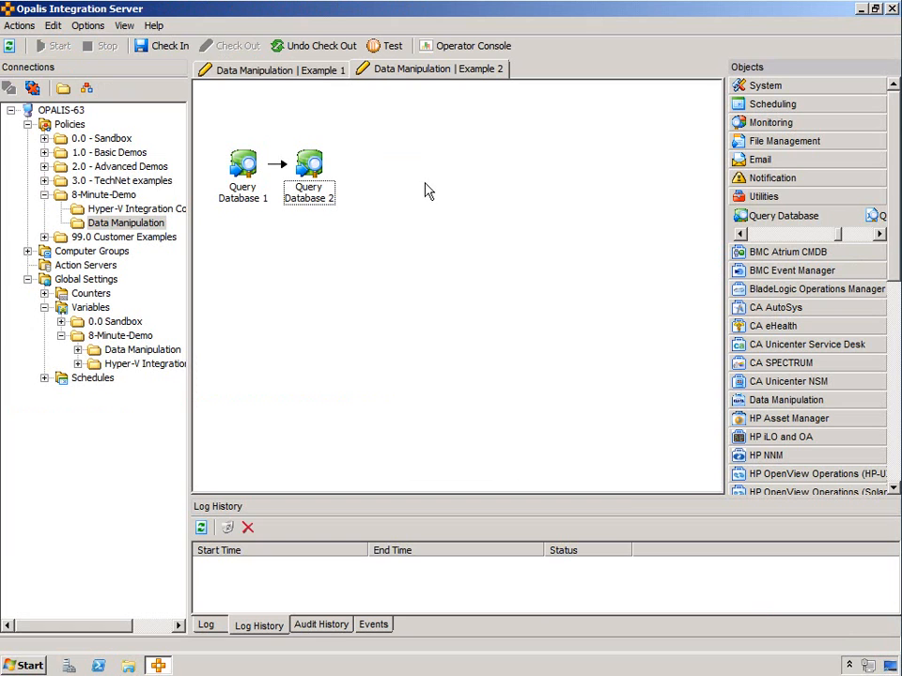
# Step: Create a new policy in the Data Manipulation folder and name it Data Manipulation | Example 3
pyautogui.rightClick(97, 226)
pyautogui.moveTo(125, 241)
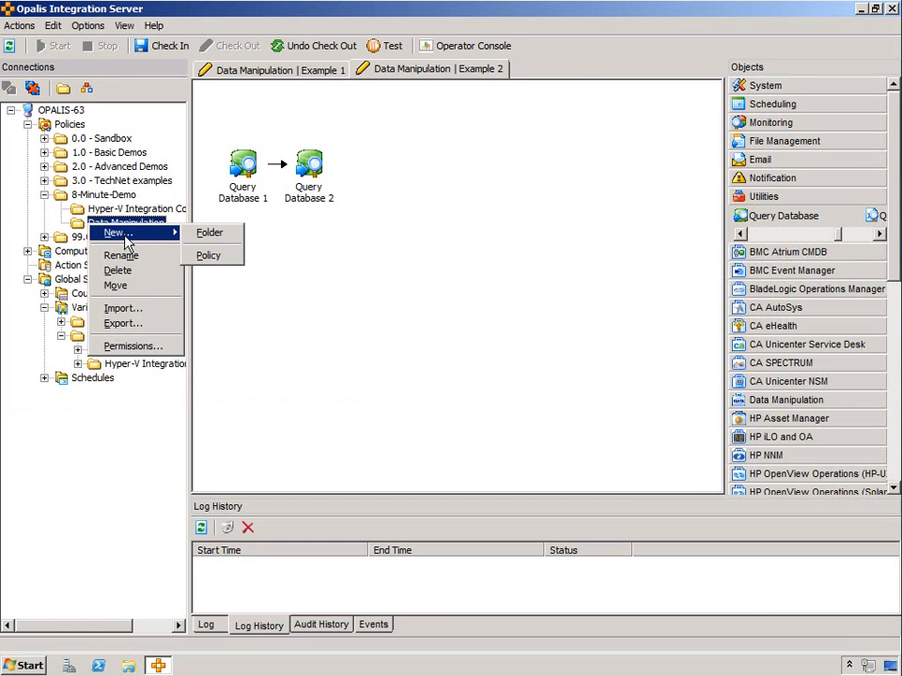
pyautogui.click(207, 256)
pyautogui.write('Data Manipulation | Example 3')
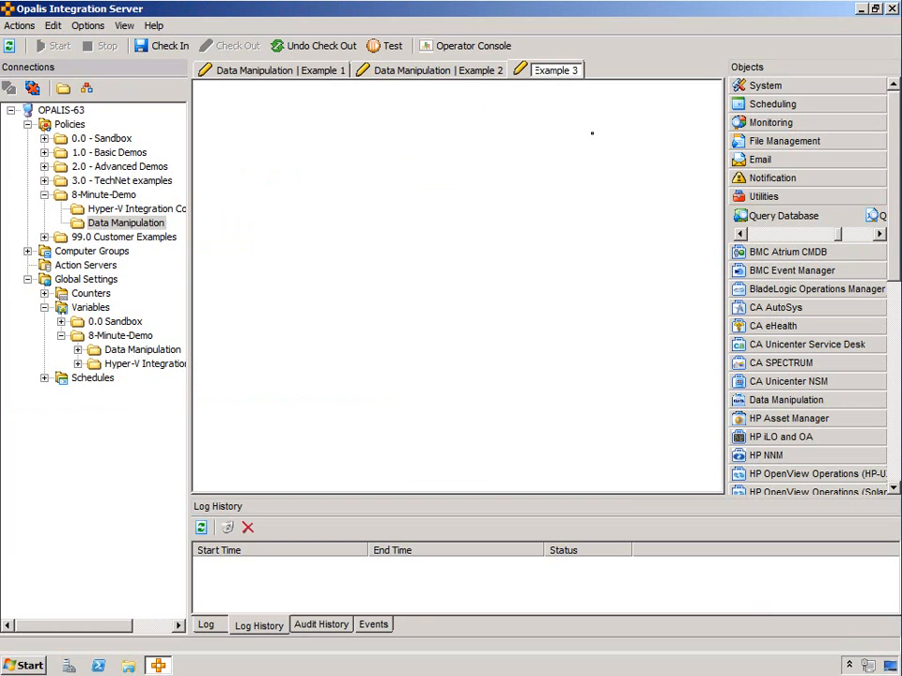
pyautogui.press('Return')
# Step: Copy Query Database 1 from the Example 2 policy into the Example 3 policy
pyautogui.click(468, 73)
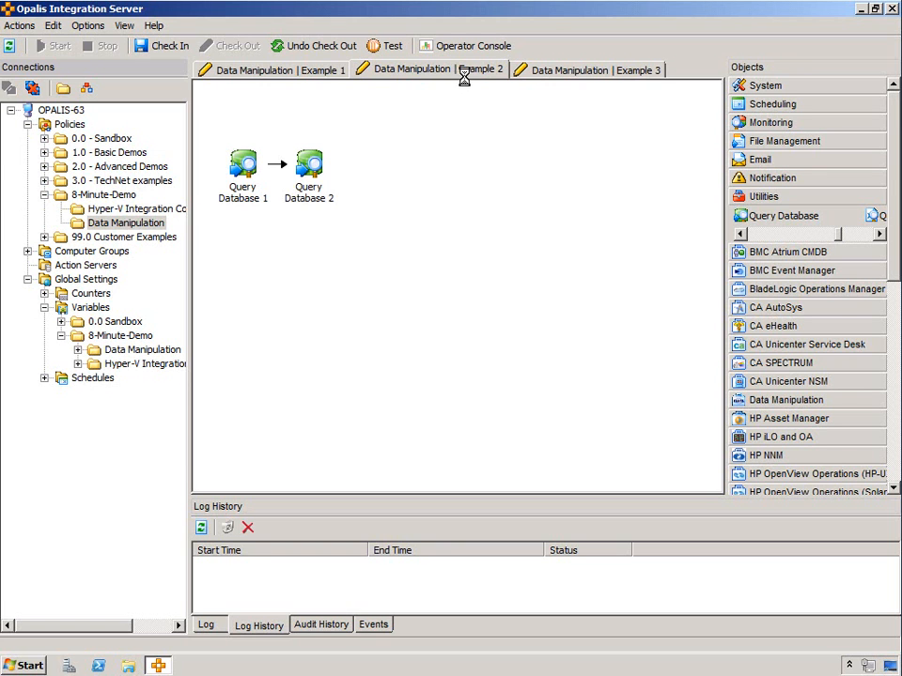
pyautogui.rightClick(238, 175)
pyautogui.click(261, 238)
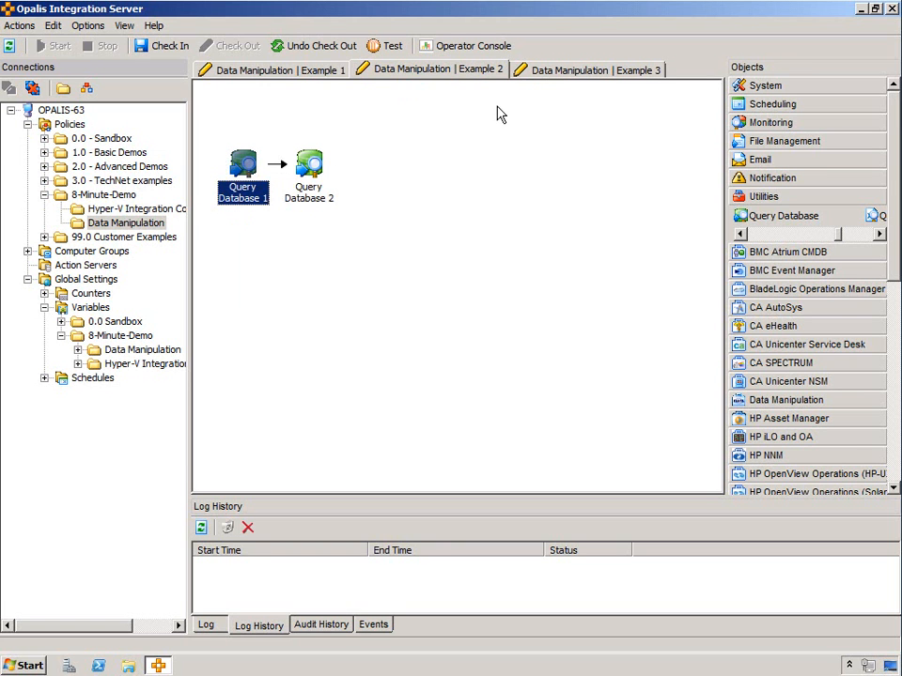
pyautogui.click(539, 75)
pyautogui.rightClick(240, 138)
pyautogui.click(253, 145)
# Step: Check the copied Query Database object's connection, and set its query to SELECT * FROM CAPS
pyautogui.doubleClick(243, 167)
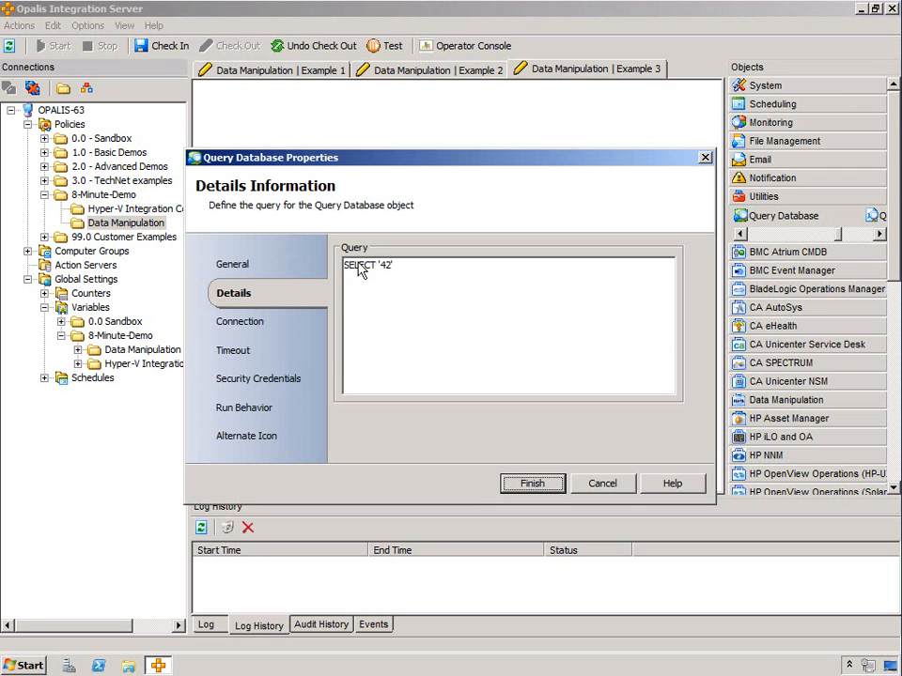
pyautogui.click(251, 327)
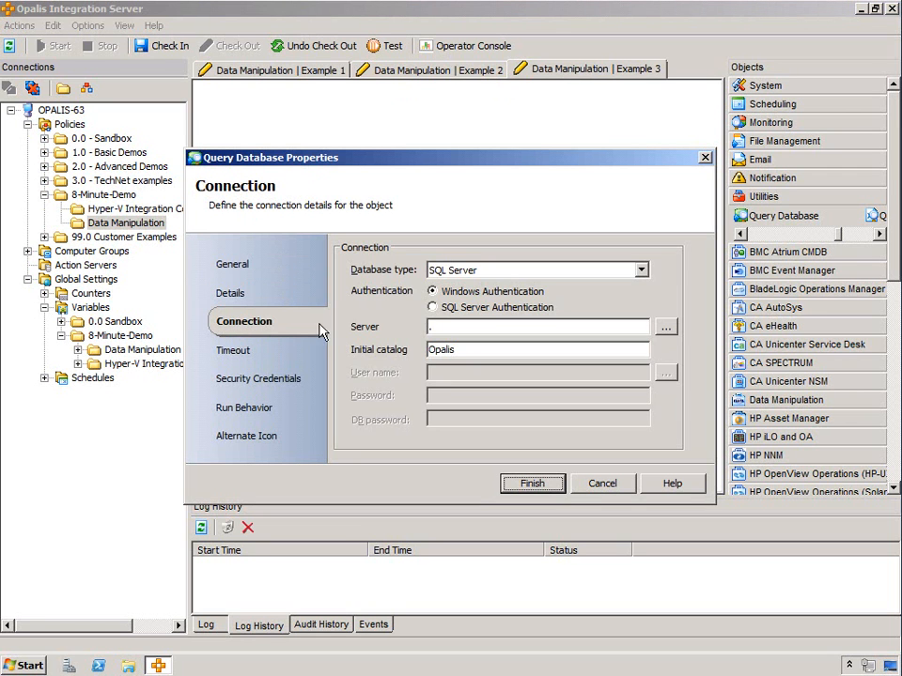
pyautogui.click(234, 294)
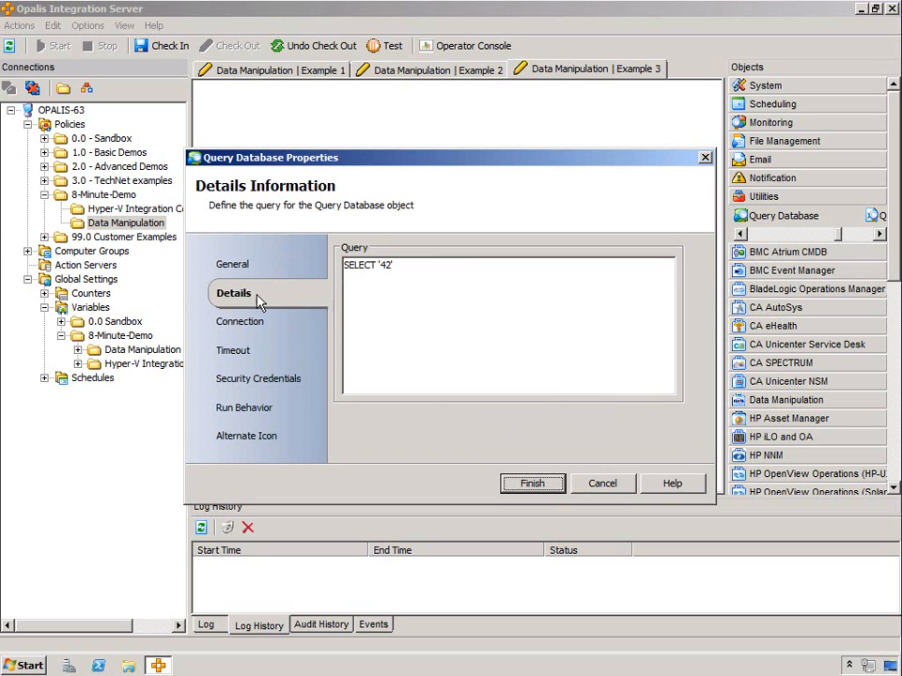
pyautogui.moveTo(420, 280); pyautogui.dragTo(129, 242)
pyautogui.write('SELECT * FROM CAPS')
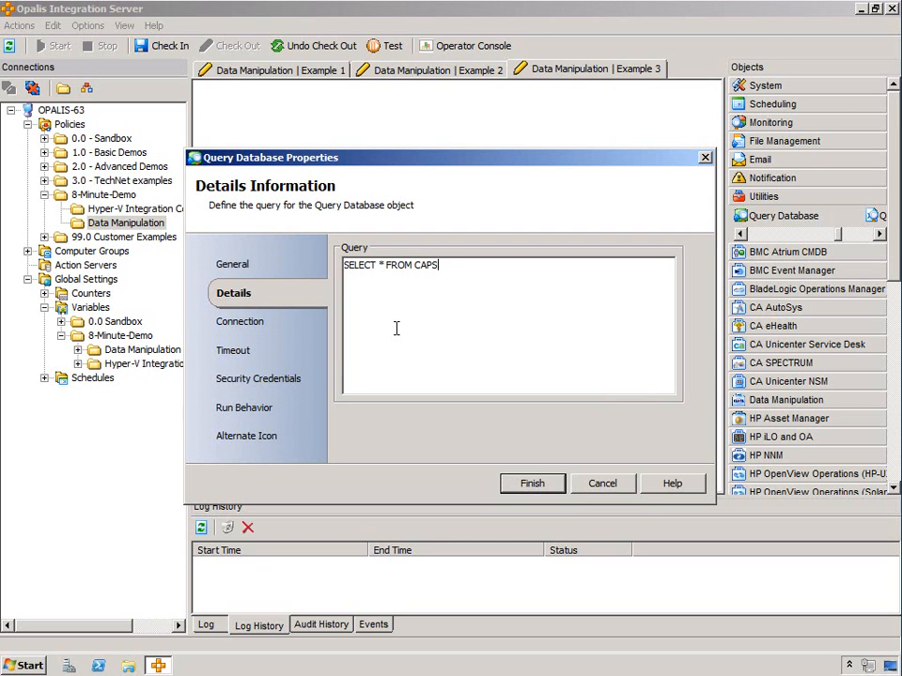
pyautogui.click(531, 484)
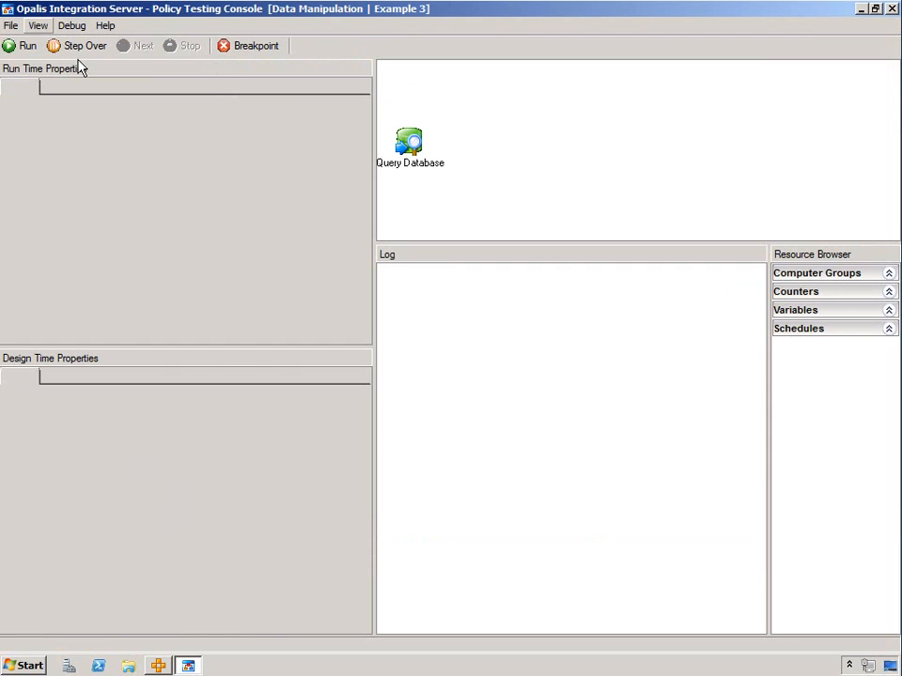
# Step: Test the Example 3 policy and open the multi-line values of the full-line string published data in the log
pyautogui.click(76, 49)
pyautogui.click(595, 303)
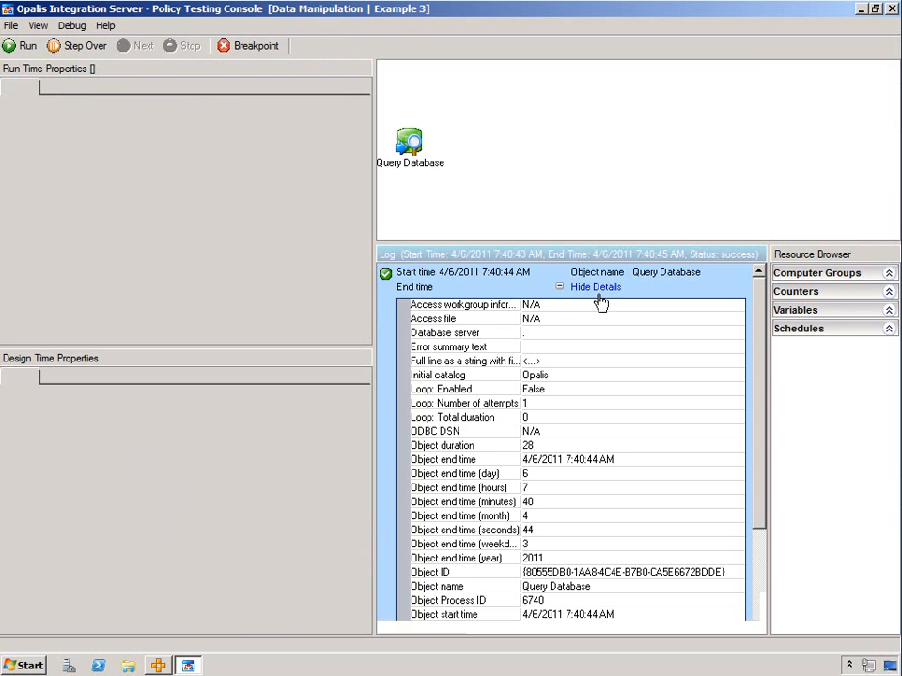
pyautogui.click(528, 366)
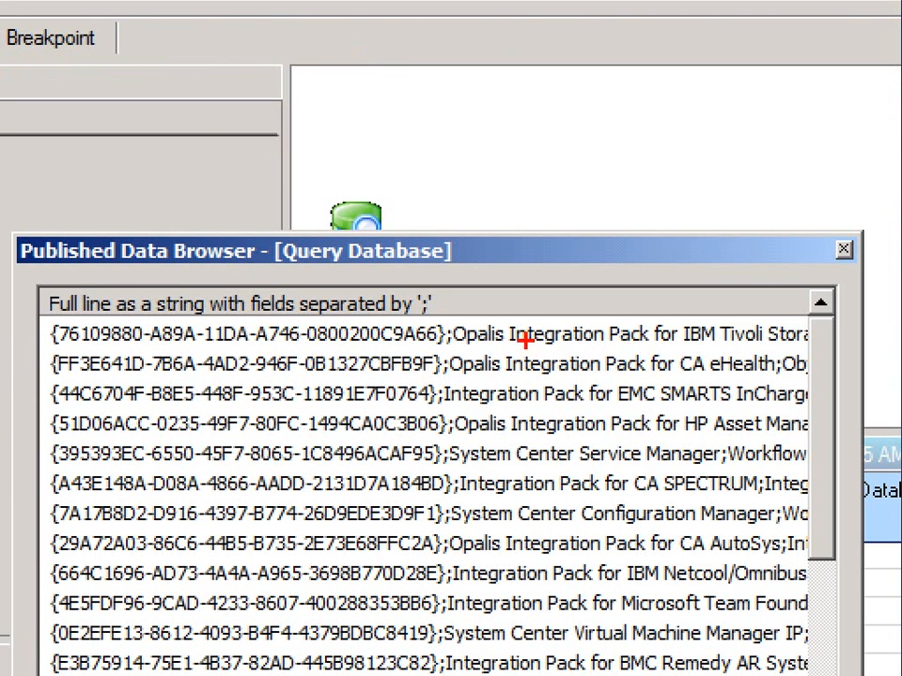
# Step: Examine the semicolon-separated rows in the Published Data Browser, enlarging the window and fitting the column to the full lines
pyautogui.moveTo(437, 349); pyautogui.dragTo(460, 348)
pyautogui.moveTo(775, 382); pyautogui.dragTo(795, 381)
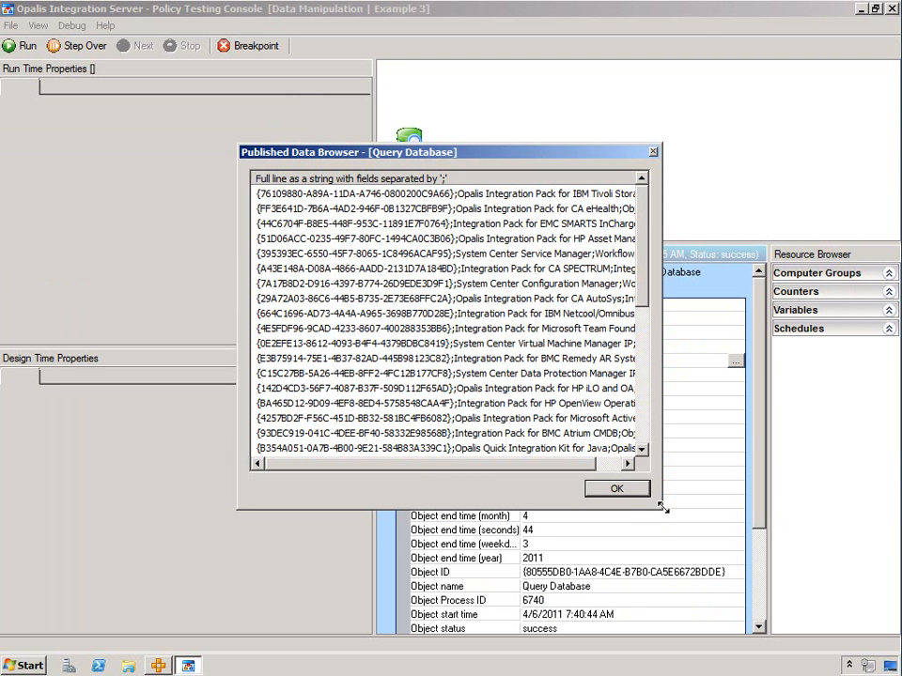
pyautogui.moveTo(660, 507); pyautogui.dragTo(892, 529)
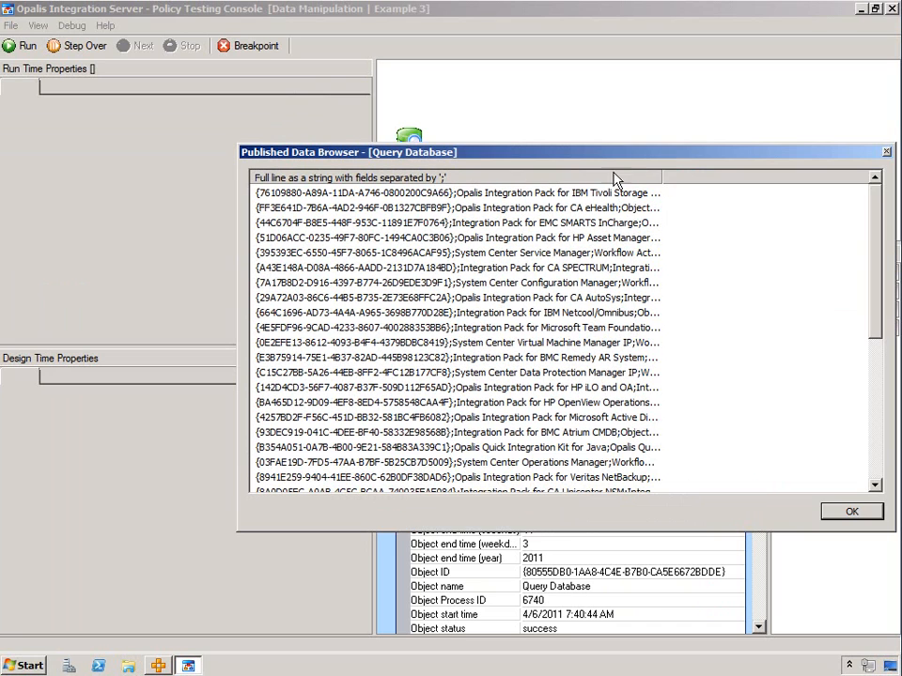
pyautogui.moveTo(615, 152); pyautogui.dragTo(483, 149)
pyautogui.doubleClick(533, 174)
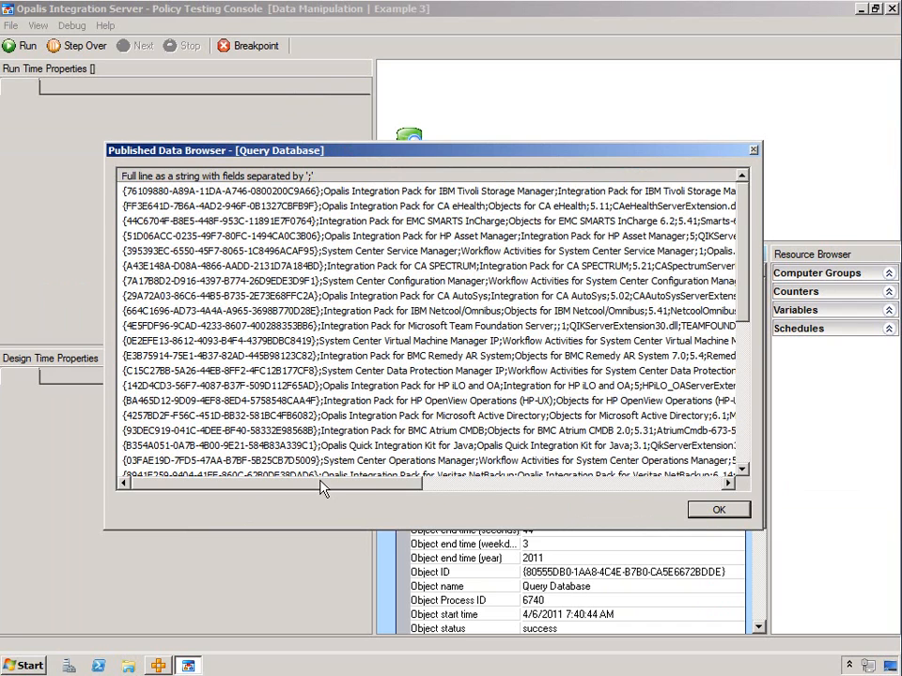
# Step: Examine the semicolon-separated fields of the CA eHealth row up to the OIP file name, and close the testing console
pyautogui.moveTo(333, 487); pyautogui.dragTo(498, 487)
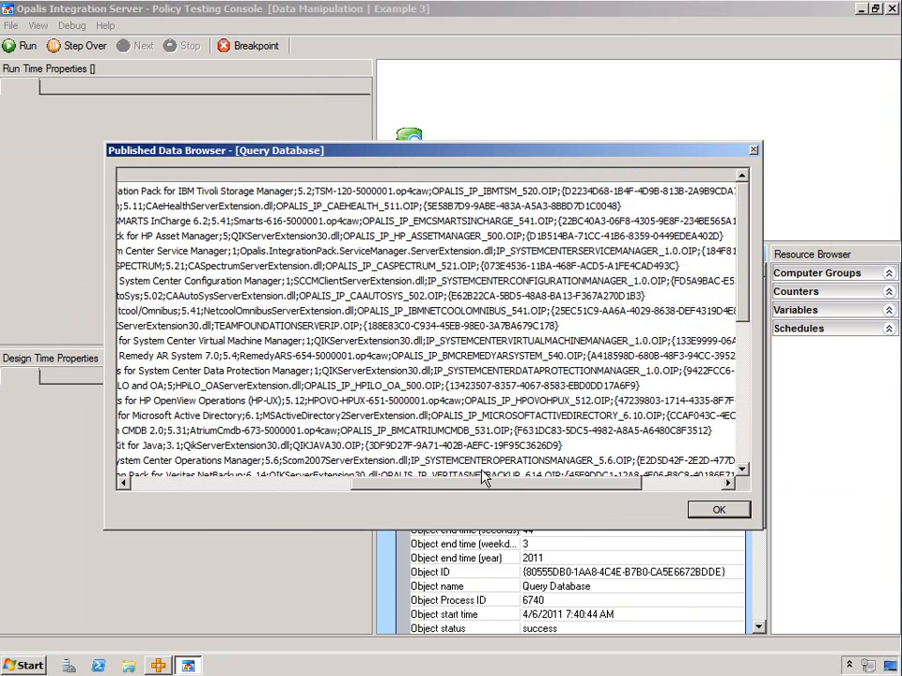
pyautogui.click(293, 211)
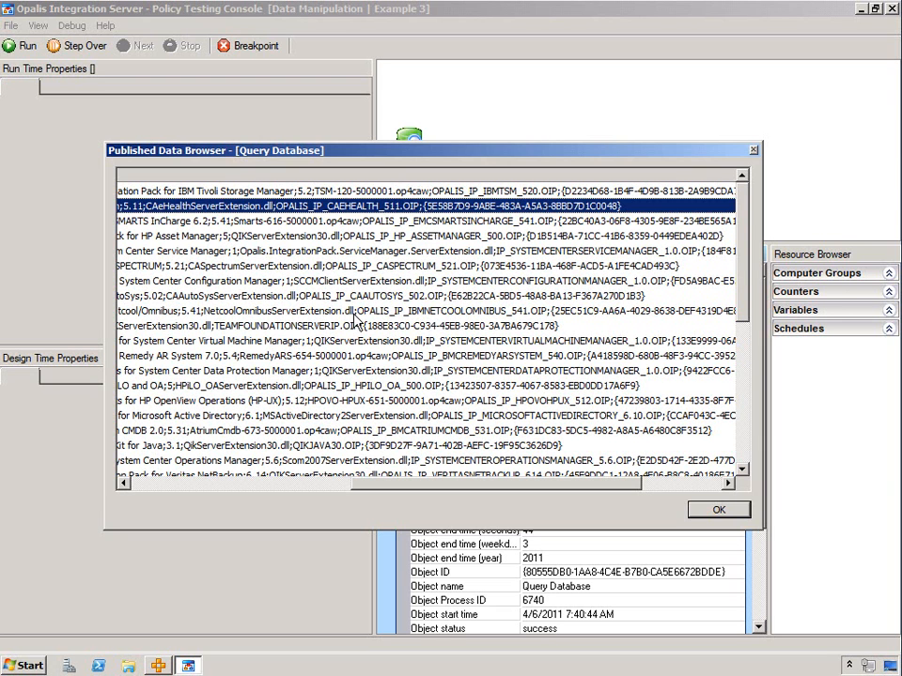
pyautogui.moveTo(356, 483); pyautogui.dragTo(117, 483)
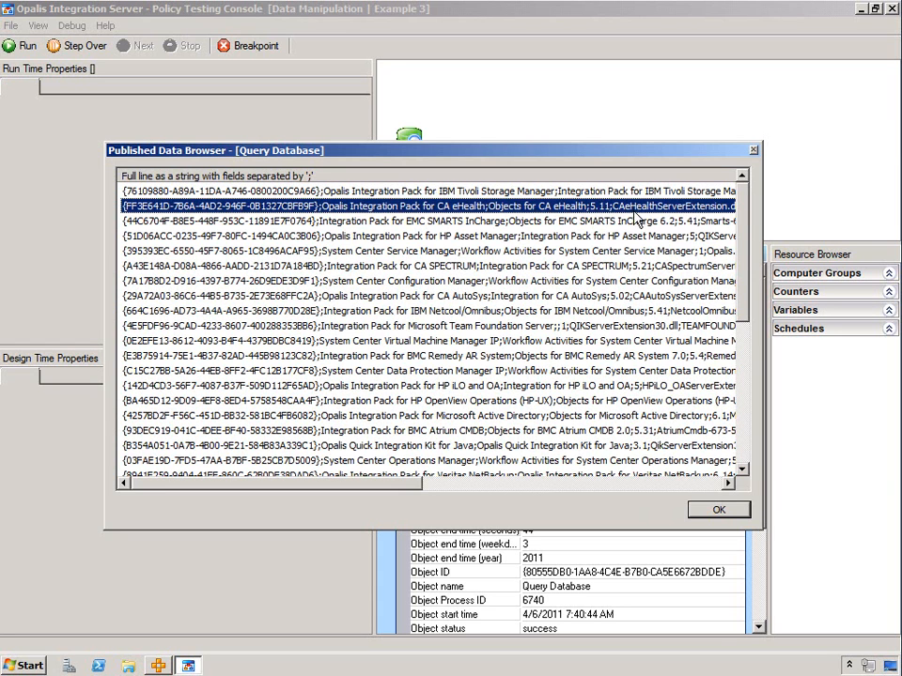
pyautogui.moveTo(401, 490); pyautogui.dragTo(503, 534)
pyautogui.click(709, 514)
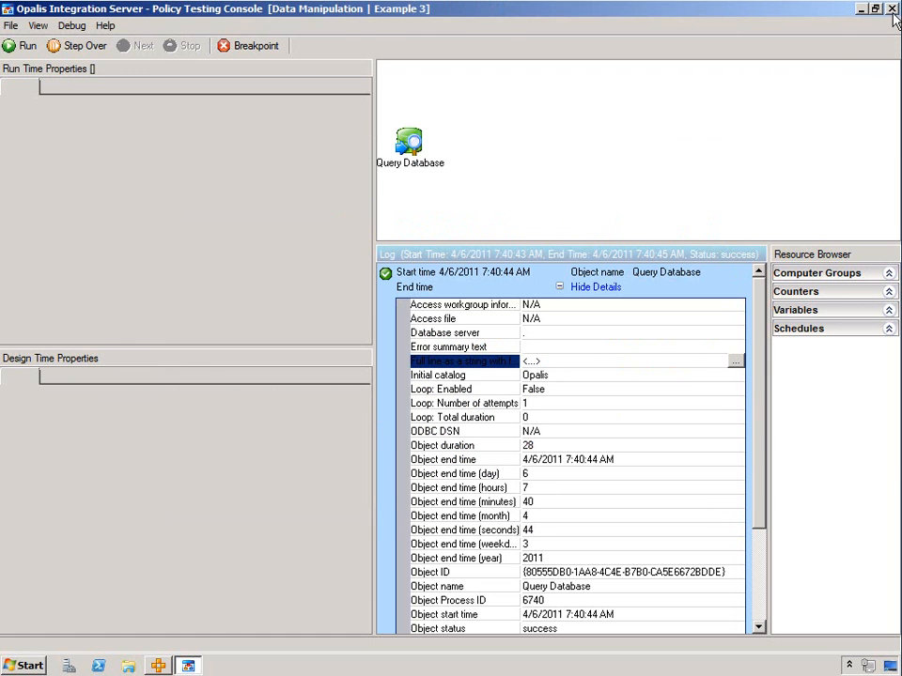
pyautogui.click(891, 9)
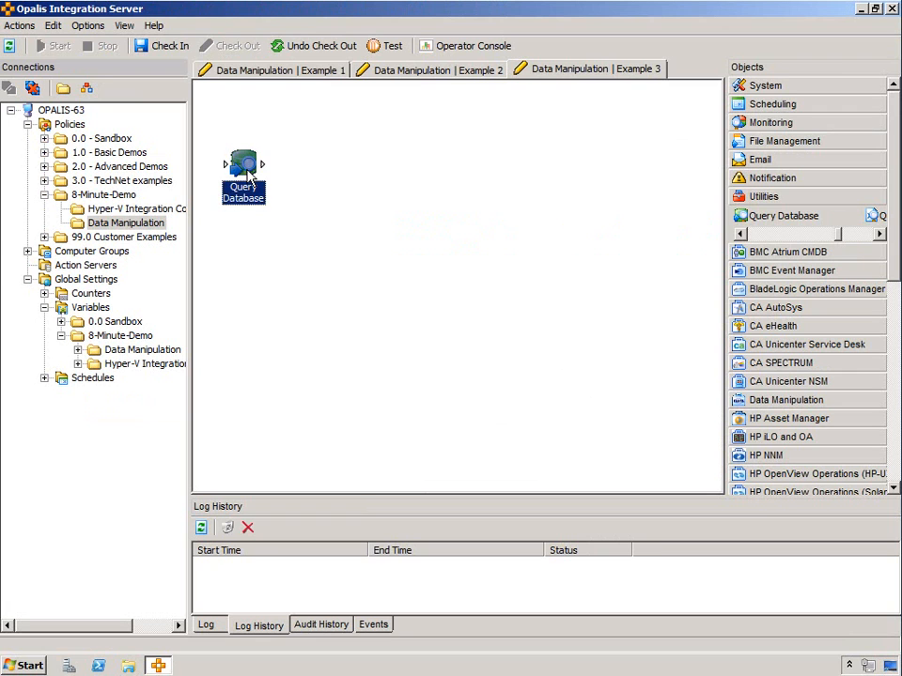
# Step: Add a Send Platform Event object after Query Database and set its event type to Information
pyautogui.click(783, 180)
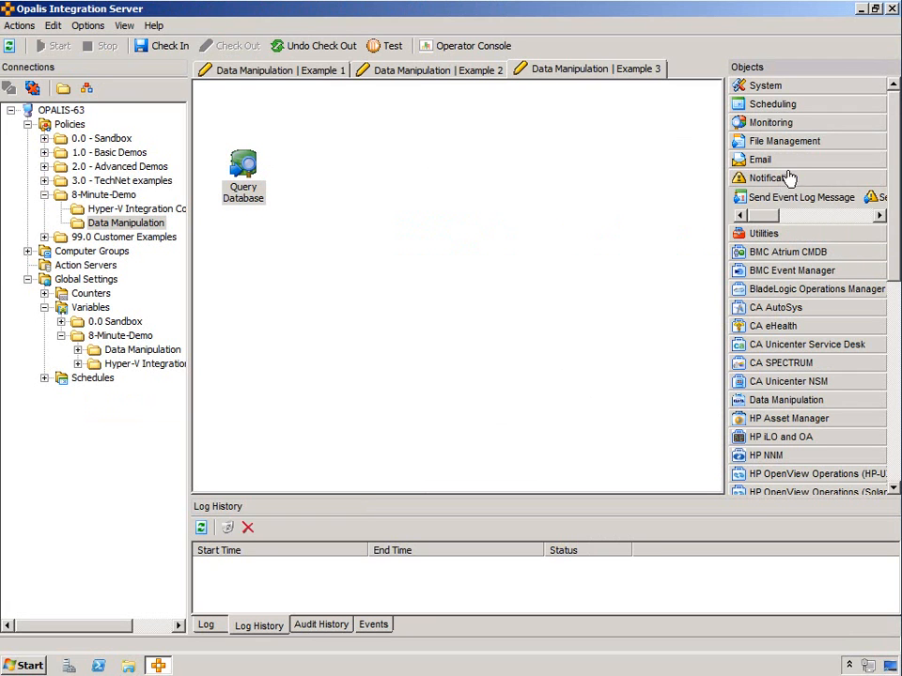
pyautogui.moveTo(874, 201); pyautogui.dragTo(299, 165)
pyautogui.doubleClick(307, 167)
pyautogui.click(470, 248)
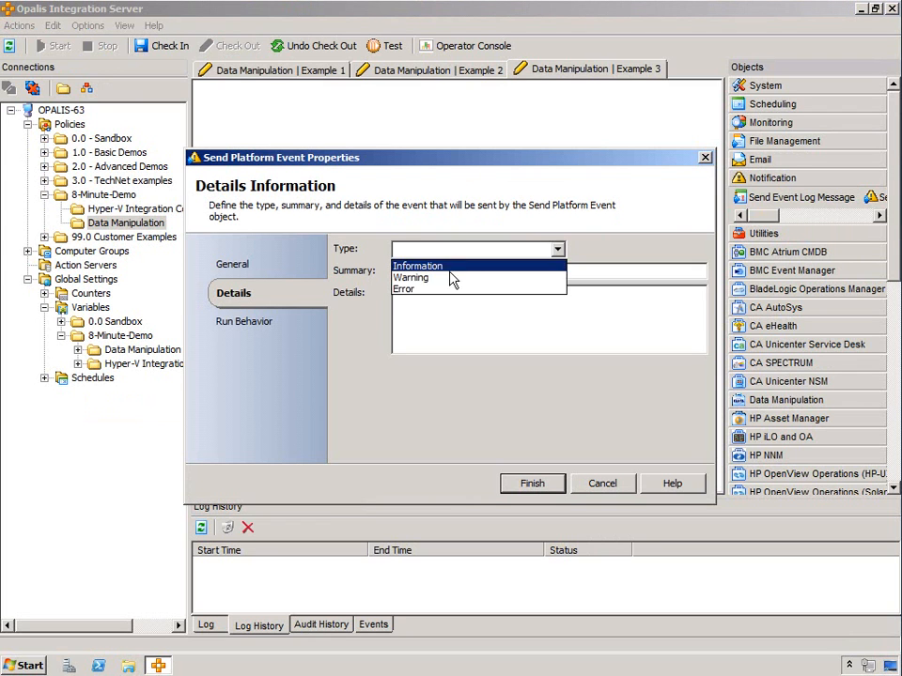
pyautogui.click(459, 267)
# Step: Begin the event summary with [field( and insert Query Database's published full line with fields separated by ';'
pyautogui.click(447, 271)
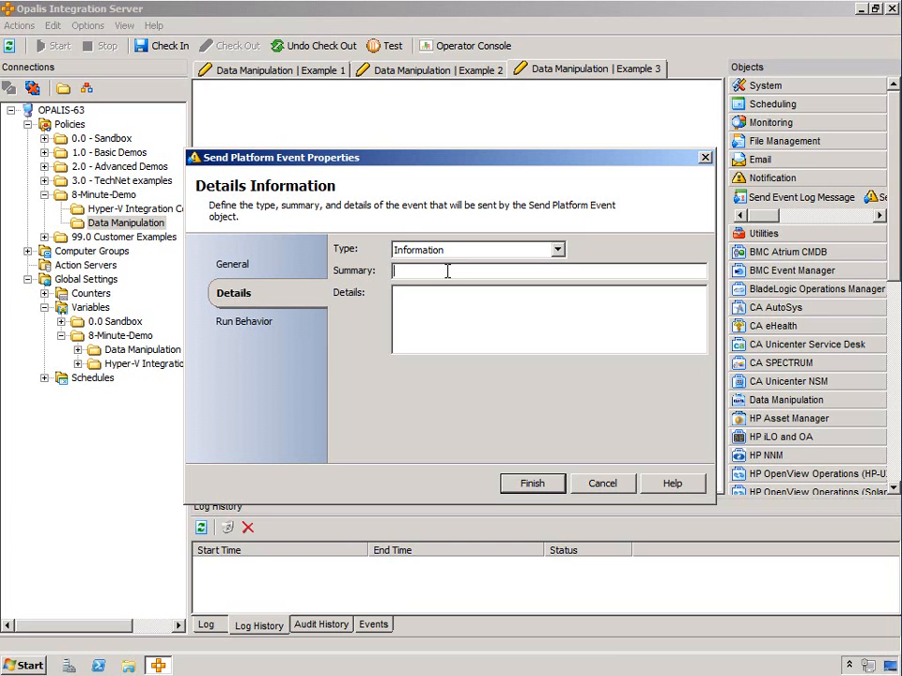
pyautogui.write('[field(')
pyautogui.rightClick(439, 272)
pyautogui.moveTo(479, 288)
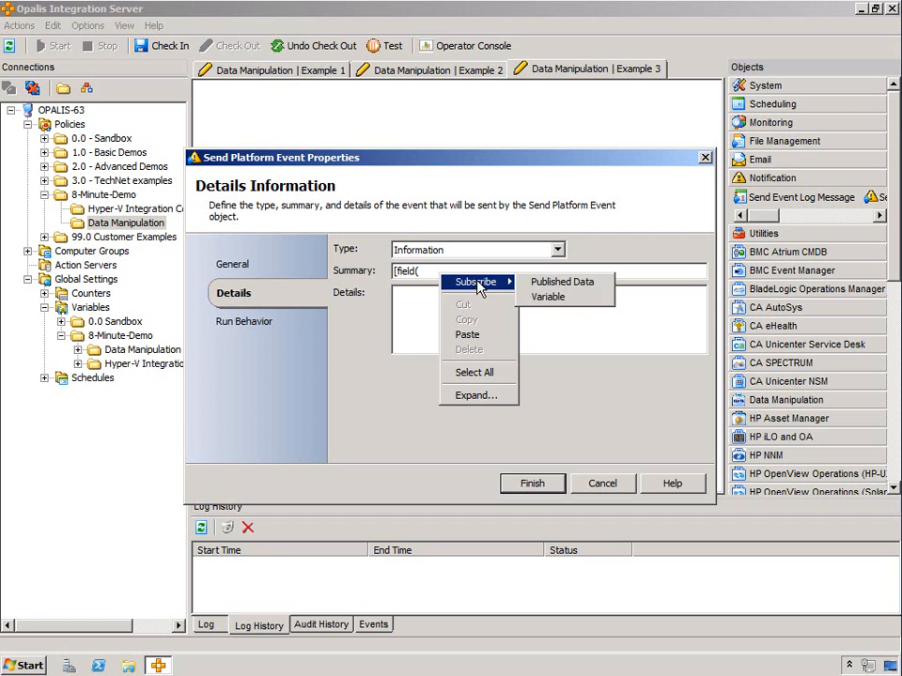
pyautogui.click(545, 284)
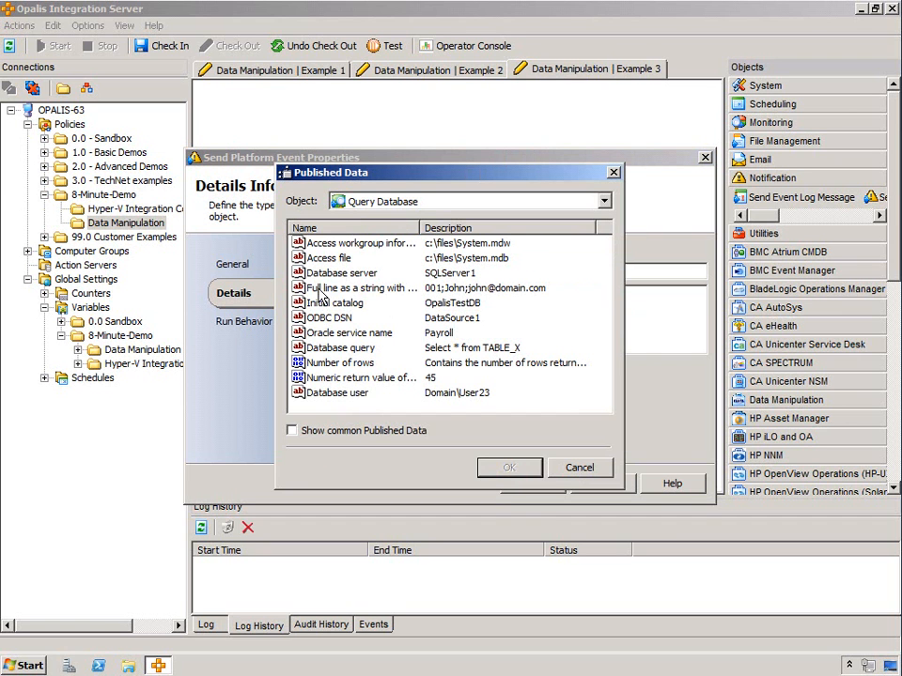
pyautogui.click(324, 287)
pyautogui.moveTo(414, 228); pyautogui.dragTo(515, 228)
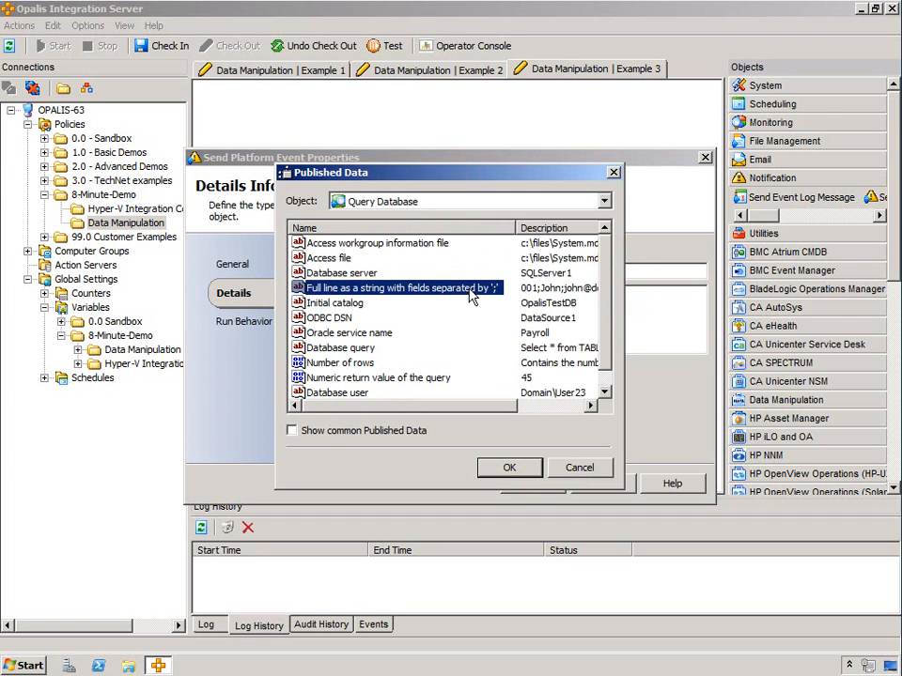
pyautogui.doubleClick(471, 291)
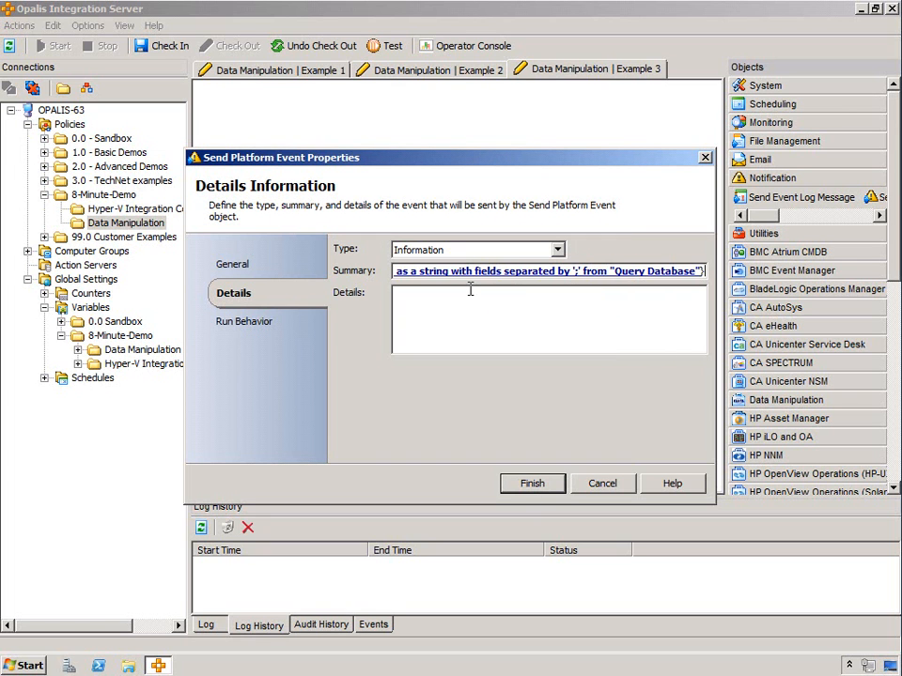
# Step: Complete the summary expression with ,';',6)] in the expanded editor and save the Send Platform Event properties
pyautogui.rightClick(421, 282)
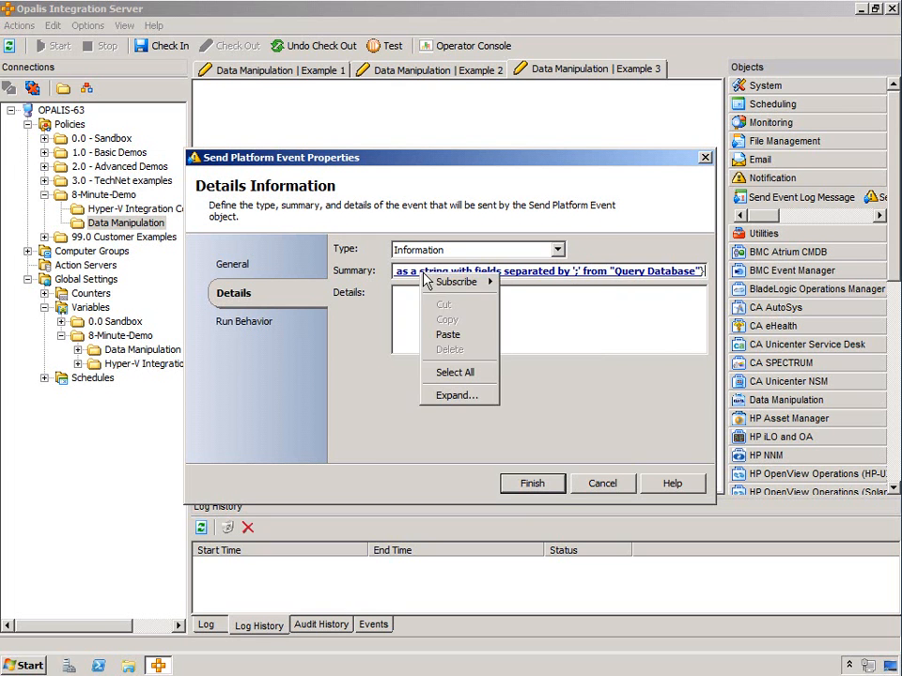
pyautogui.click(449, 396)
pyautogui.moveTo(822, 451); pyautogui.dragTo(814, 447)
pyautogui.click(723, 259)
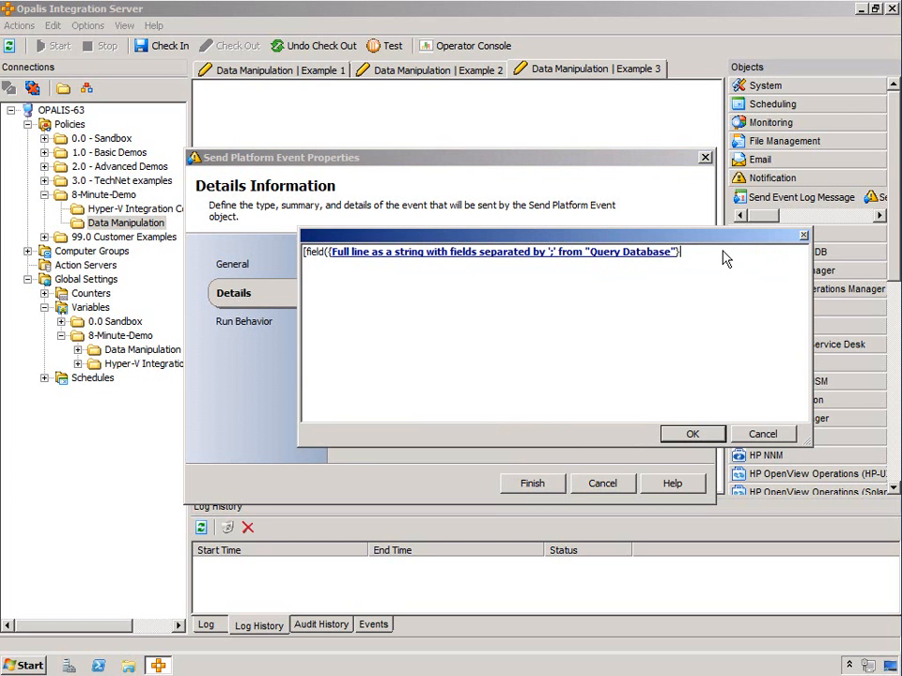
pyautogui.write(",';',6")
pyautogui.click(691, 434)
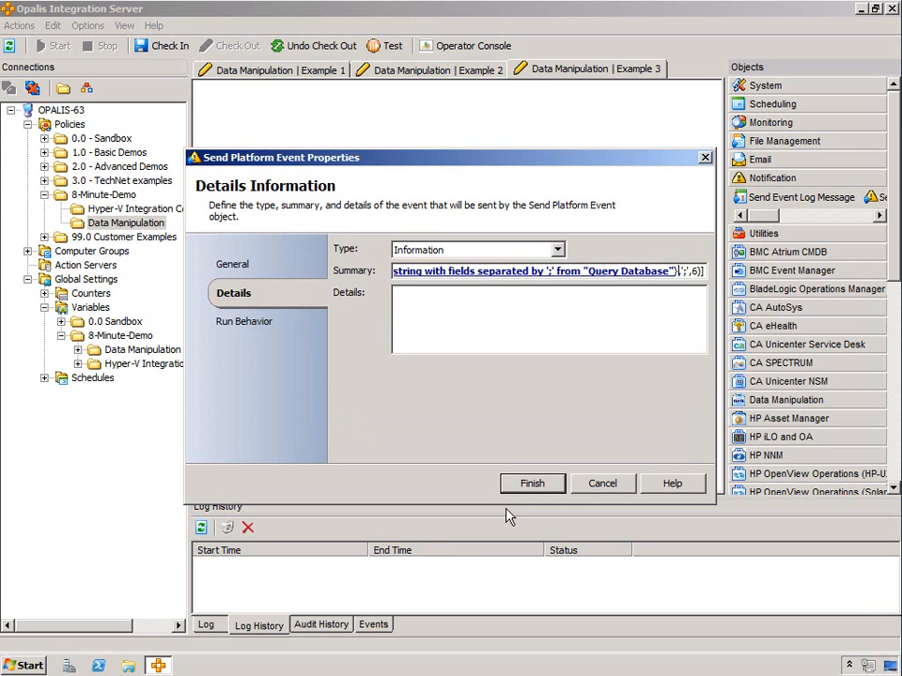
pyautogui.click(532, 484)
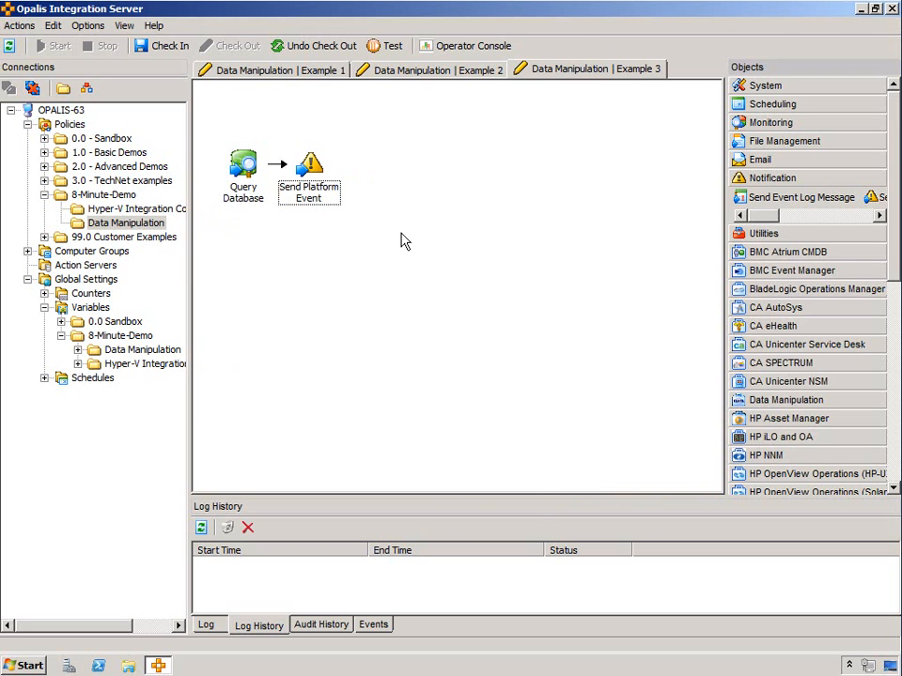
# Step: Change the Query Database query to SELECT TOP 1 * FROM CAPS and step the policy test to Send Platform Event
pyautogui.doubleClick(249, 185)
pyautogui.press('Escape')
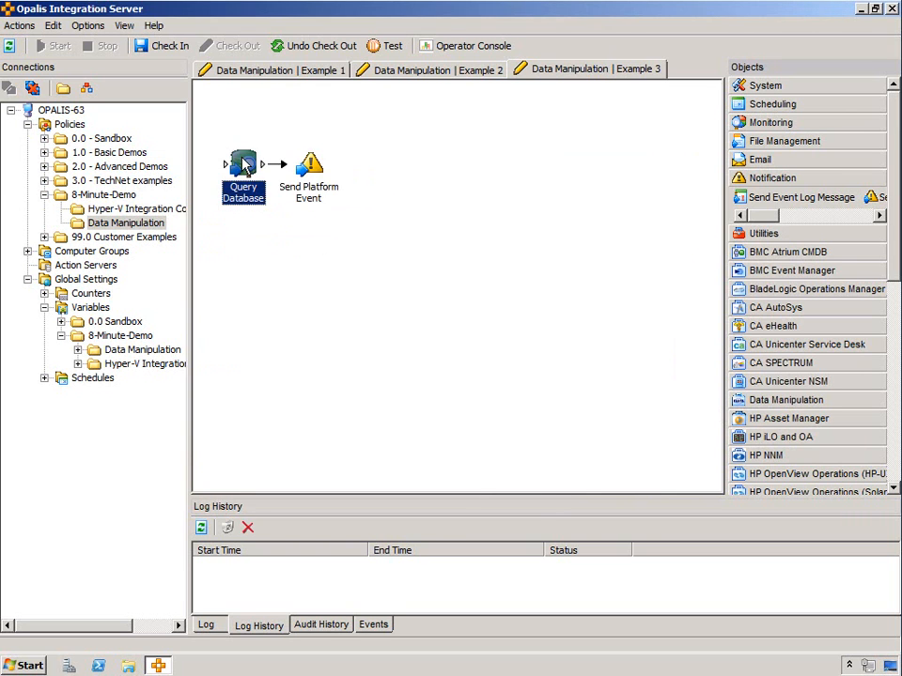
pyautogui.doubleClick(245, 164)
pyautogui.write('TOP 1 * FROM CAPS')
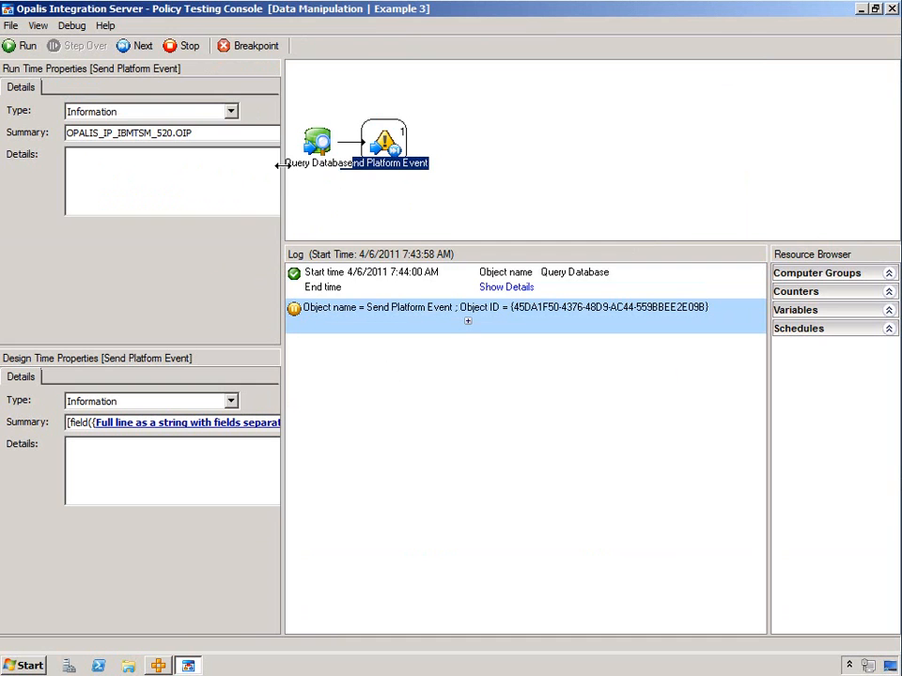
# Step: Compare the run-time summary with the full-line string and the design-time field expression, and finish and close the test
pyautogui.moveTo(279, 165); pyautogui.dragTo(439, 182)
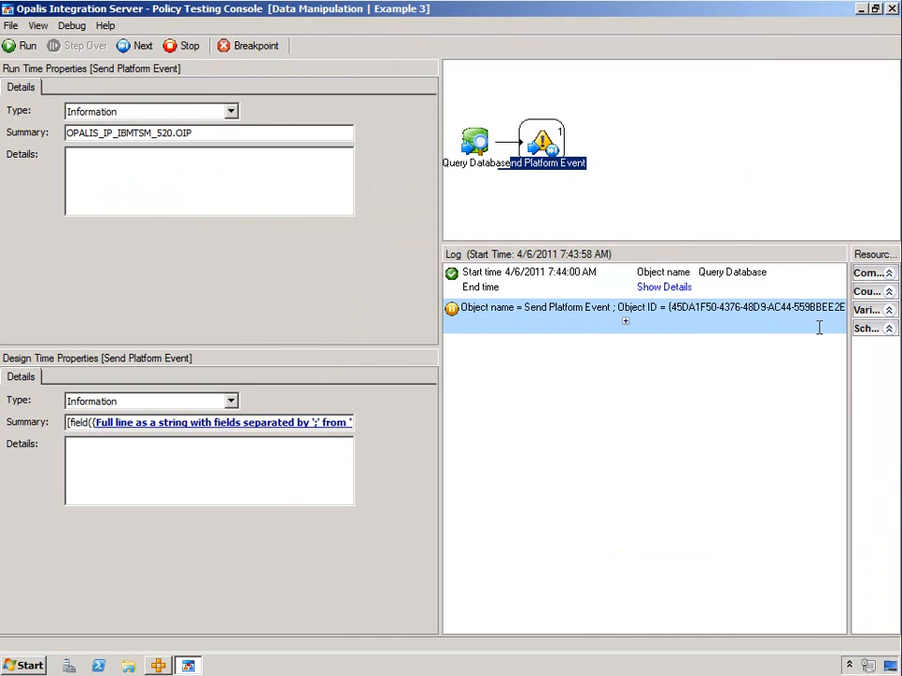
pyautogui.click(691, 295)
pyautogui.click(650, 290)
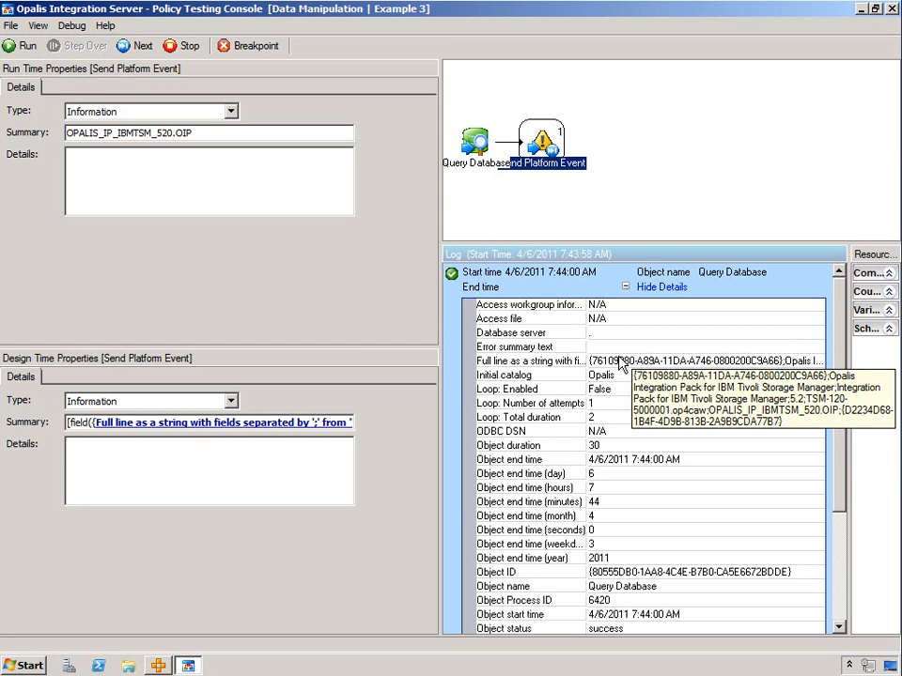
pyautogui.click(93, 423)
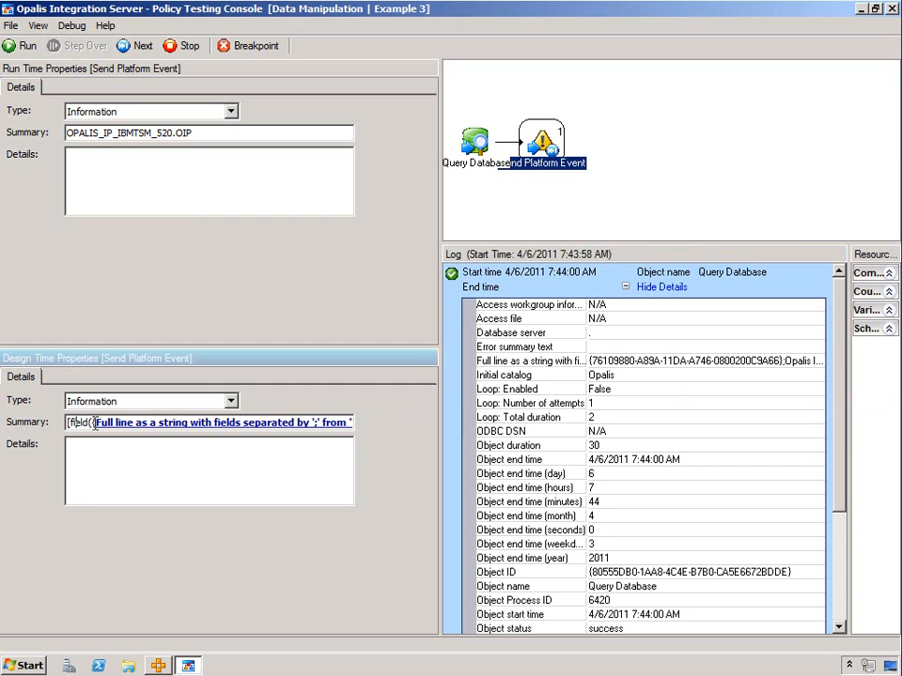
pyautogui.press('End')
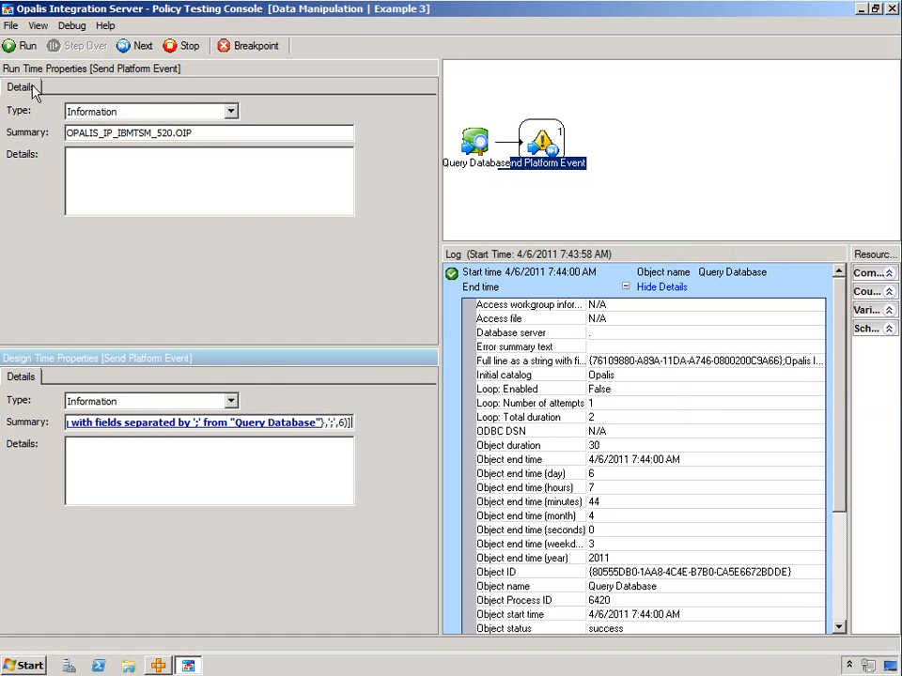
pyautogui.moveTo(215, 136); pyautogui.dragTo(42, 172)
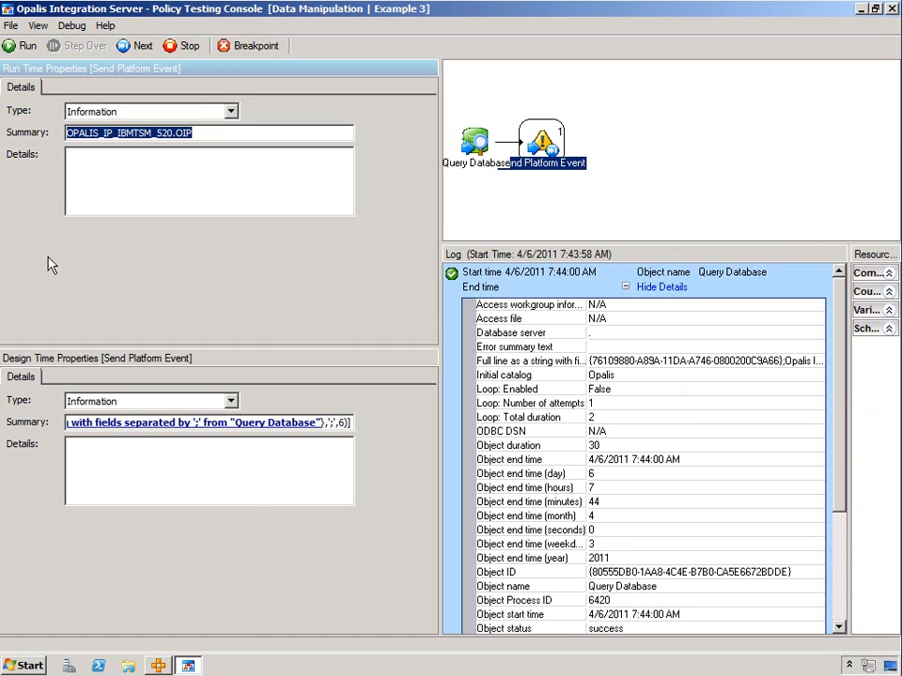
pyautogui.click(135, 46)
pyautogui.click(892, 8)
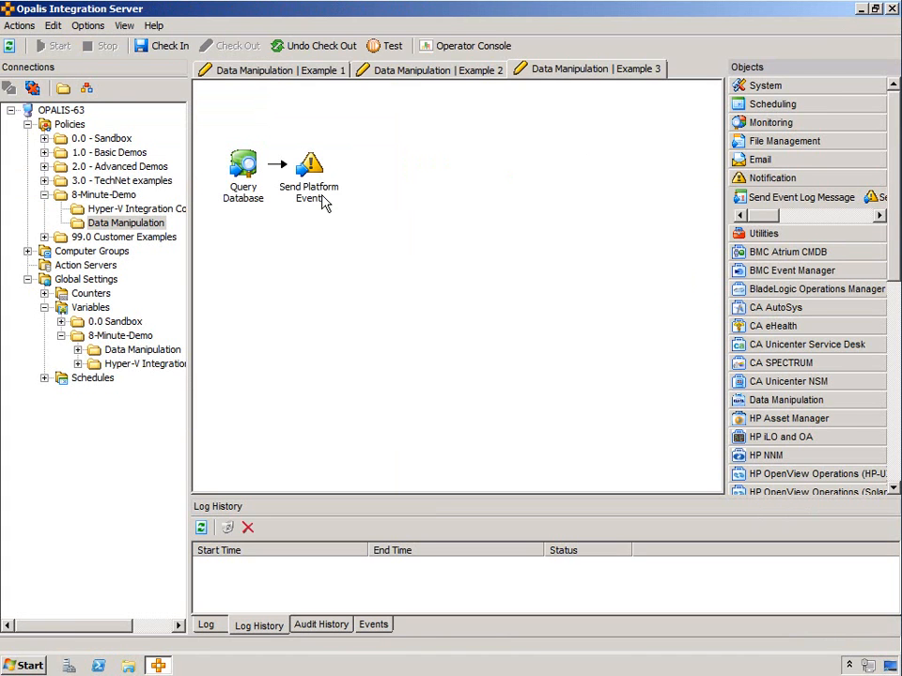
# Step: Copy the complete field expression from the Send Platform Event summary
pyautogui.click(323, 204)
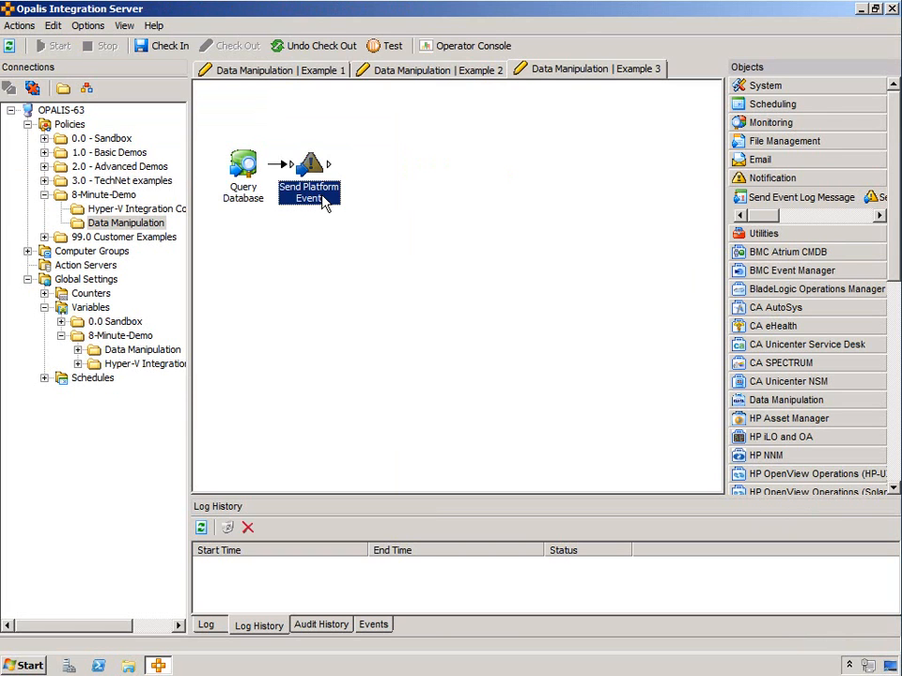
pyautogui.doubleClick(322, 196)
pyautogui.rightClick(398, 268)
pyautogui.click(462, 372)
pyautogui.hotkey('ctrl', 'c')
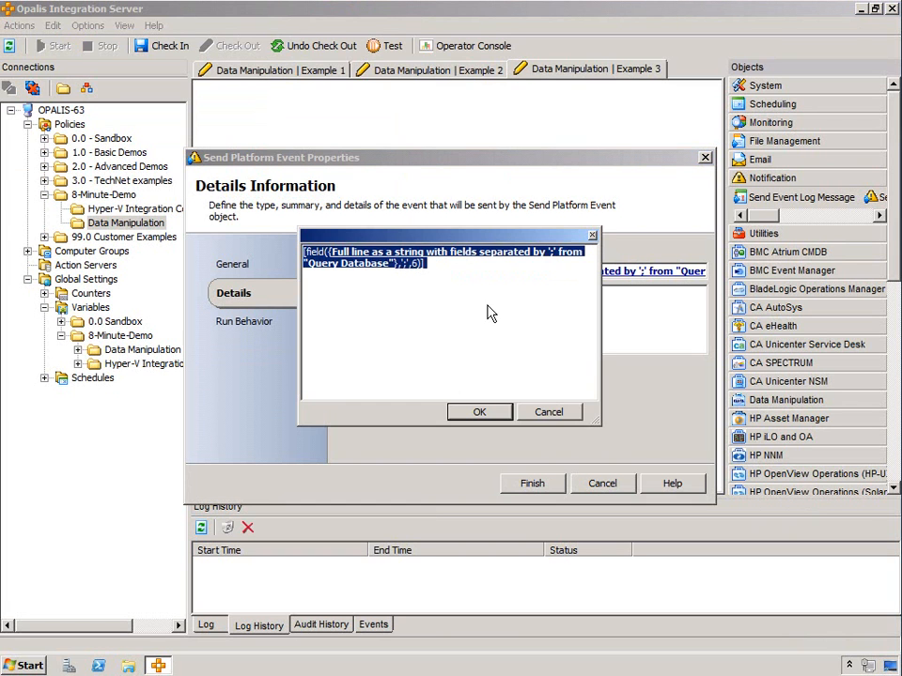
# Step: Paste the field expression into the event details five times, each on its own line
pyautogui.rightClick(427, 294)
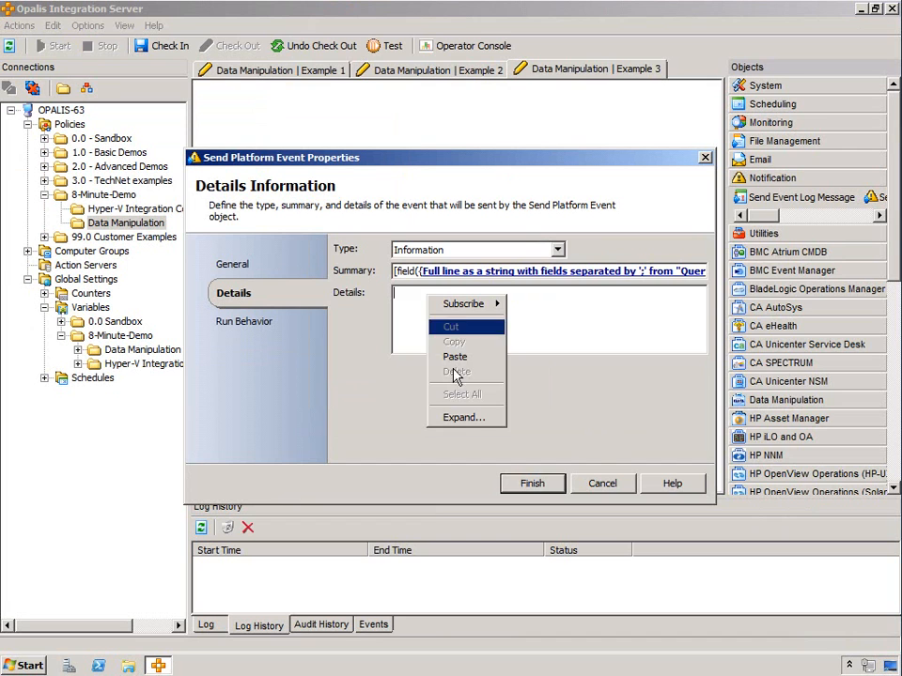
pyautogui.click(460, 417)
pyautogui.hotkey('ctrl', 'v')
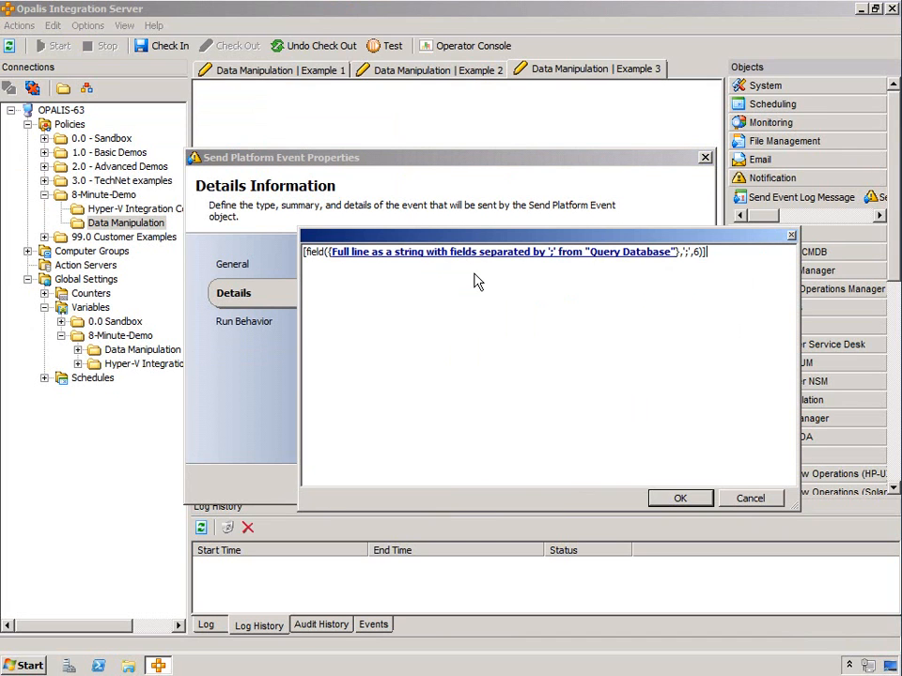
pyautogui.press('Return')
pyautogui.hotkey('ctrl', 'v')
pyautogui.press('Return')
pyautogui.hotkey('ctrl', 'v')
pyautogui.hotkey('ctrl', 'v')
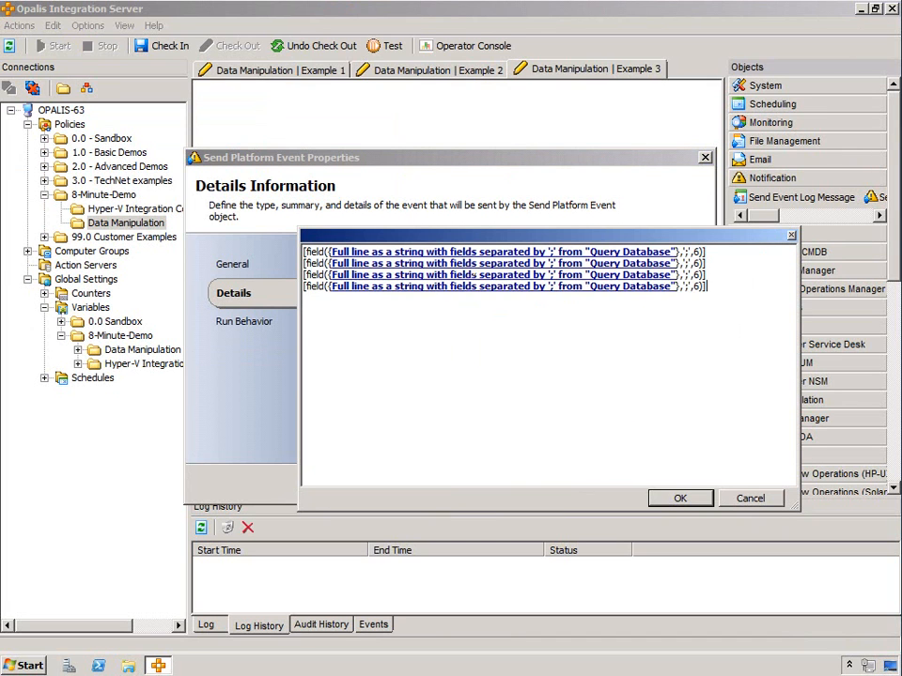
pyautogui.press('Return')
pyautogui.hotkey('ctrl', 'v')
# Step: Number the field positions in the five detail expressions 1 through 5 and accept the text
pyautogui.click(696, 254)
pyautogui.press('Delete')
pyautogui.write('1')
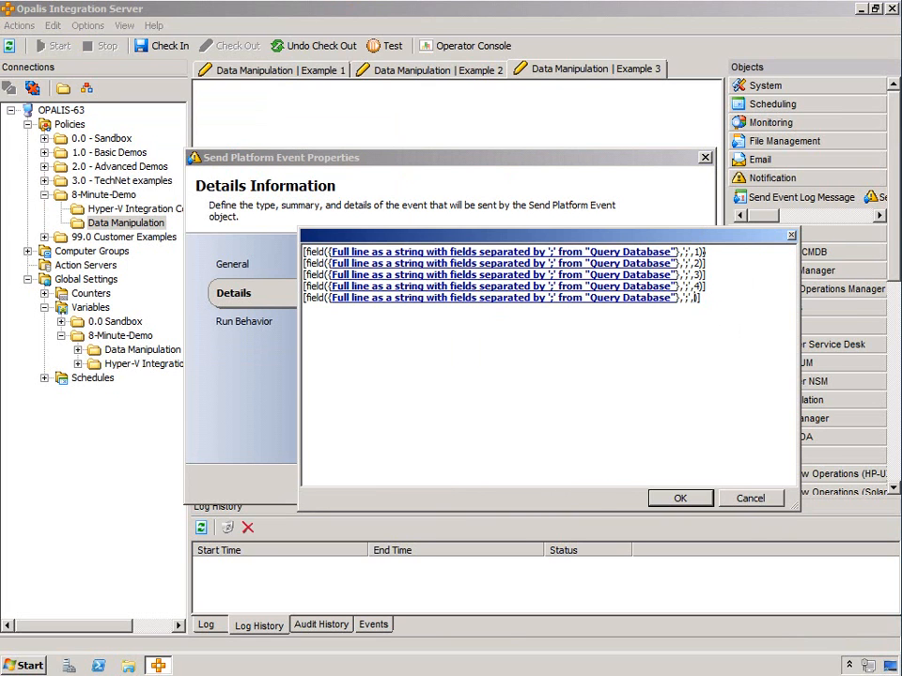
pyautogui.write('5')
pyautogui.click(680, 498)
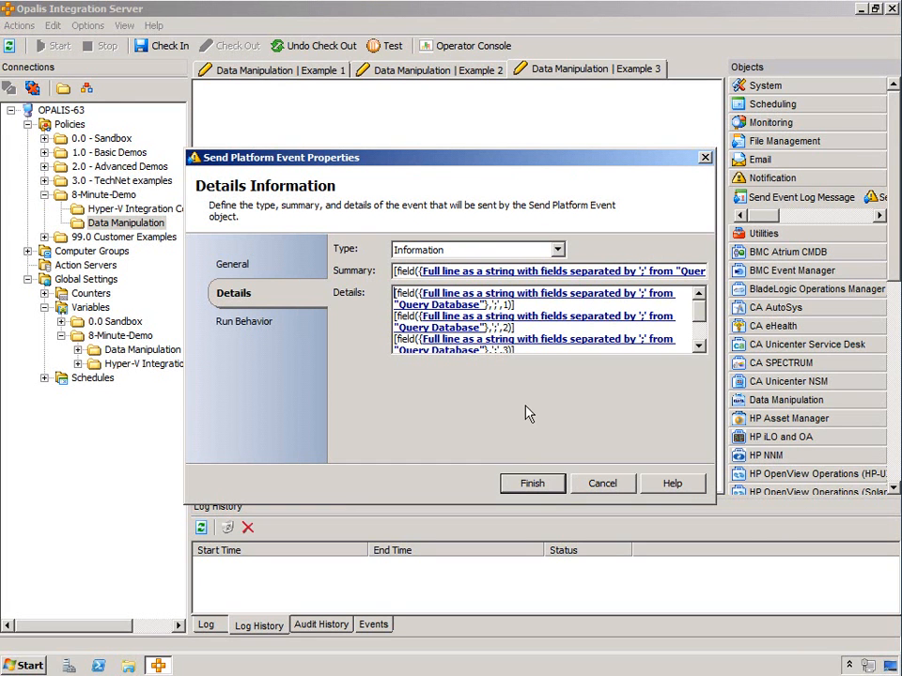
# Step: Step through the Example 3 test to Send Platform Event and examine its separated field values in the run-time details and summary
pyautogui.click(374, 47)
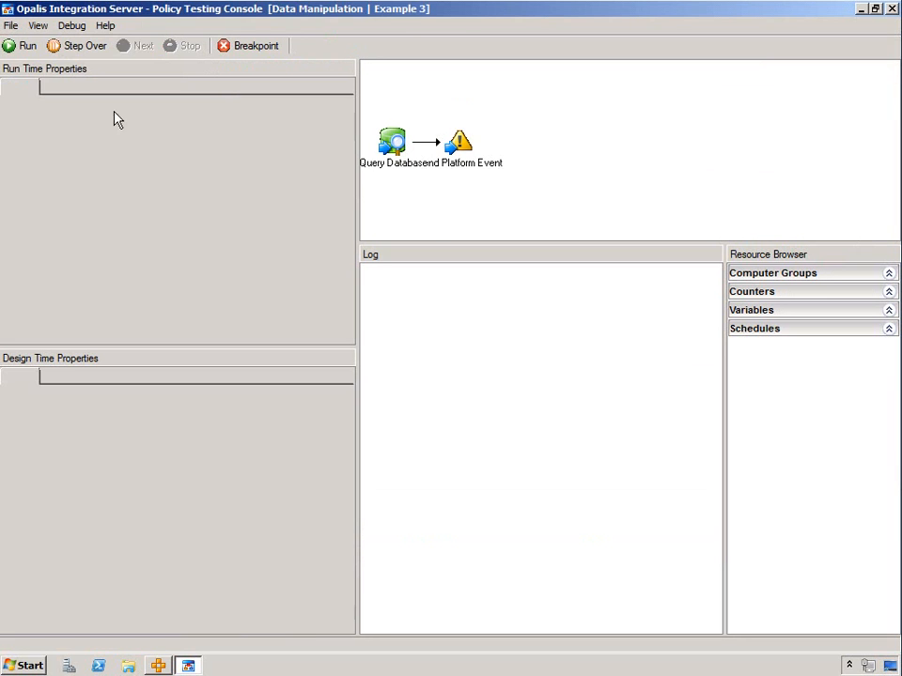
pyautogui.click(75, 47)
pyautogui.click(128, 46)
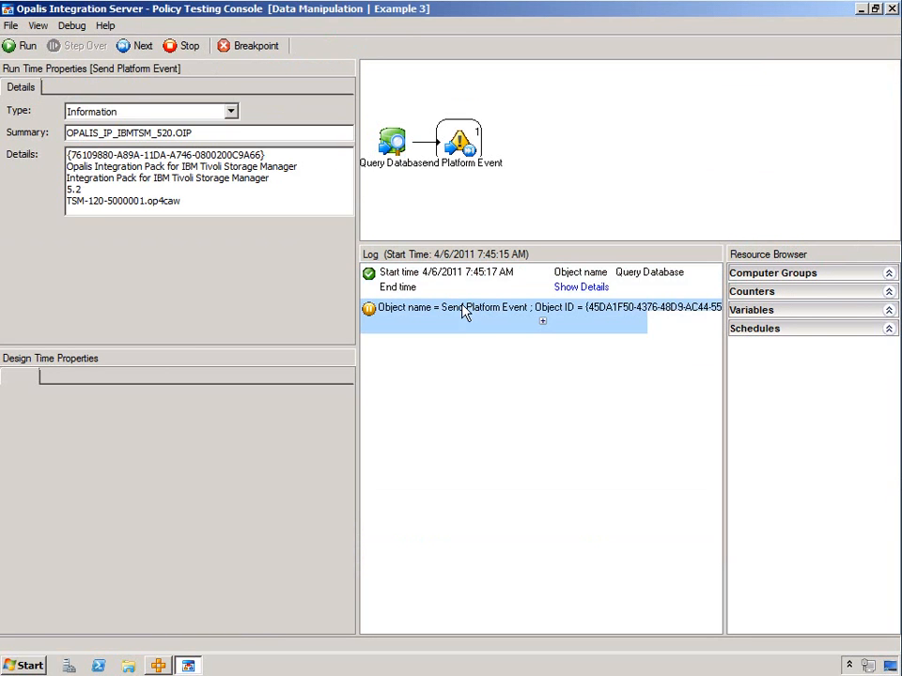
pyautogui.moveTo(271, 156); pyautogui.dragTo(65, 156)
pyautogui.click(128, 167)
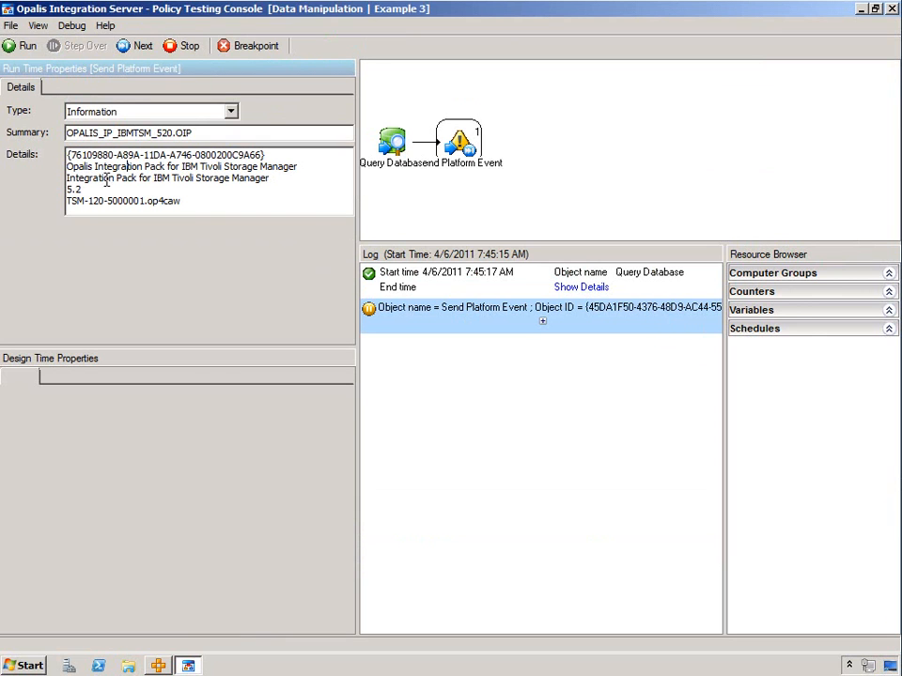
pyautogui.click(105, 177)
pyautogui.click(83, 189)
pyautogui.moveTo(201, 137); pyautogui.dragTo(38, 122)
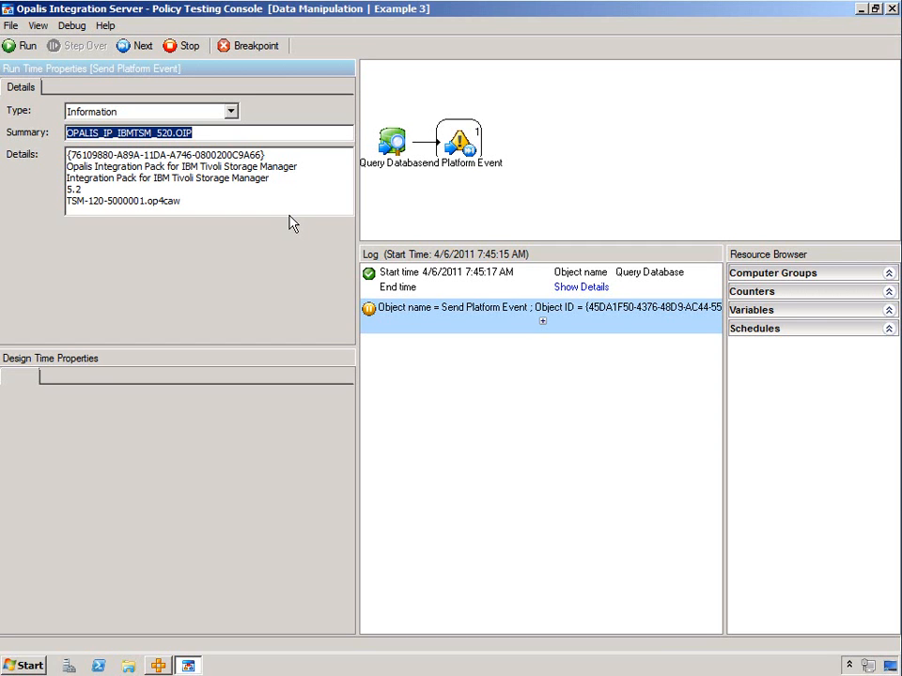
# Step: Close the test console and create a new policy named "Target Policy" in the Data Manipulation folder
pyautogui.click(890, 9)
pyautogui.rightClick(106, 225)
pyautogui.moveTo(178, 229)
pyautogui.click(226, 252)
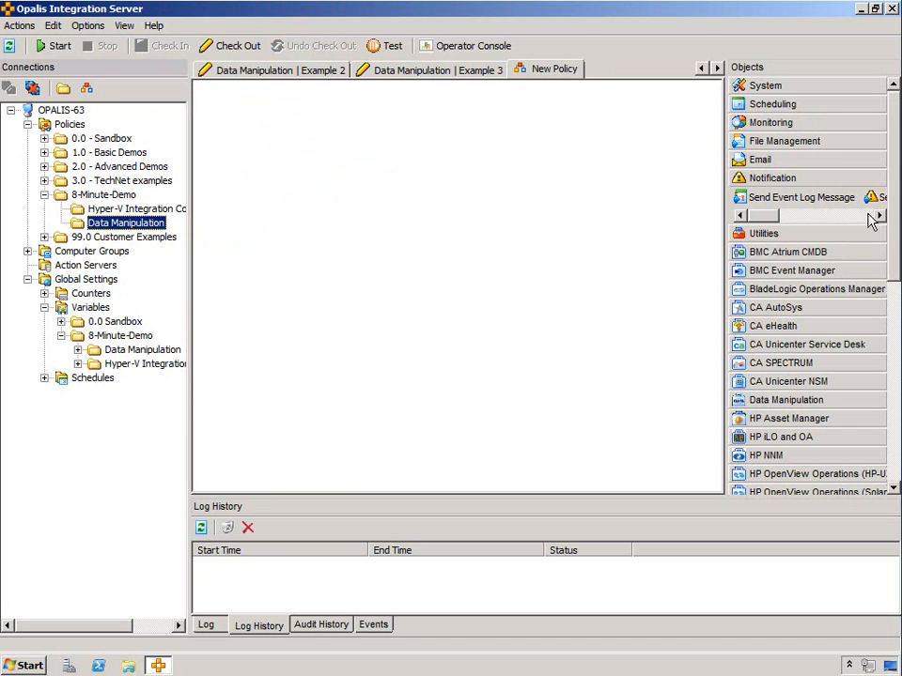
pyautogui.rightClick(558, 72)
pyautogui.click(584, 126)
pyautogui.write('Target Policy')
pyautogui.press('Return')
# Step: Add a Custom Start object with six string parameters to Target Policy and check the policy in
pyautogui.moveTo(894, 264); pyautogui.dragTo(896, 462)
pyautogui.moveTo(757, 424); pyautogui.dragTo(242, 167)
pyautogui.doubleClick(246, 187)
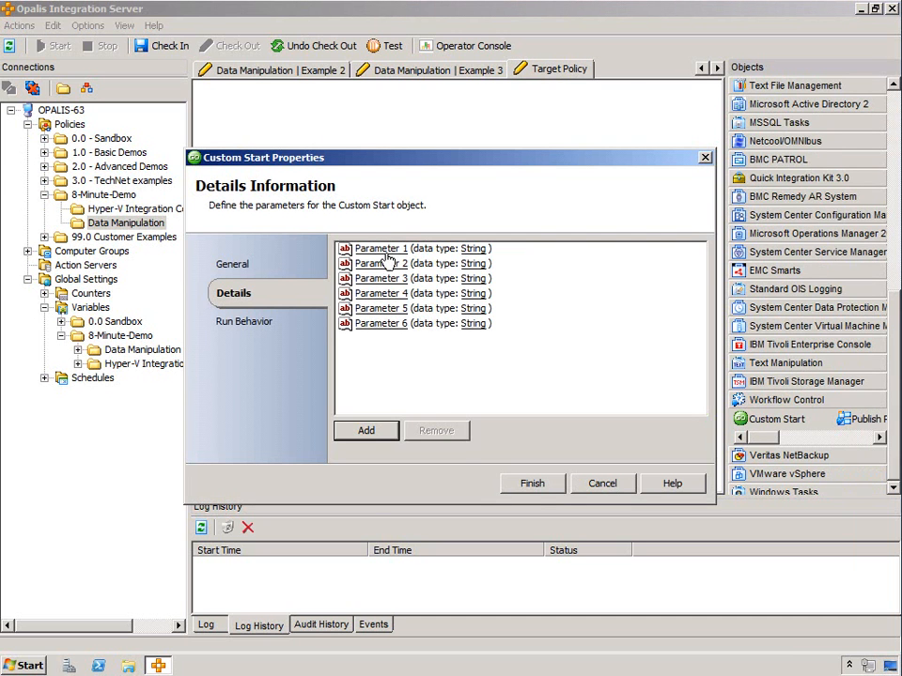
pyautogui.click(533, 485)
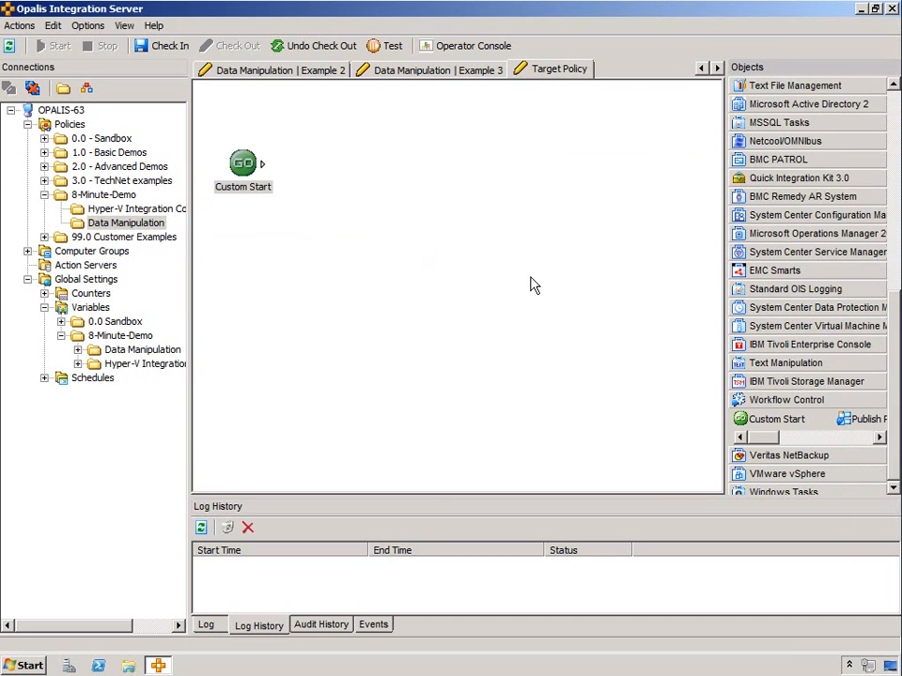
pyautogui.click(167, 45)
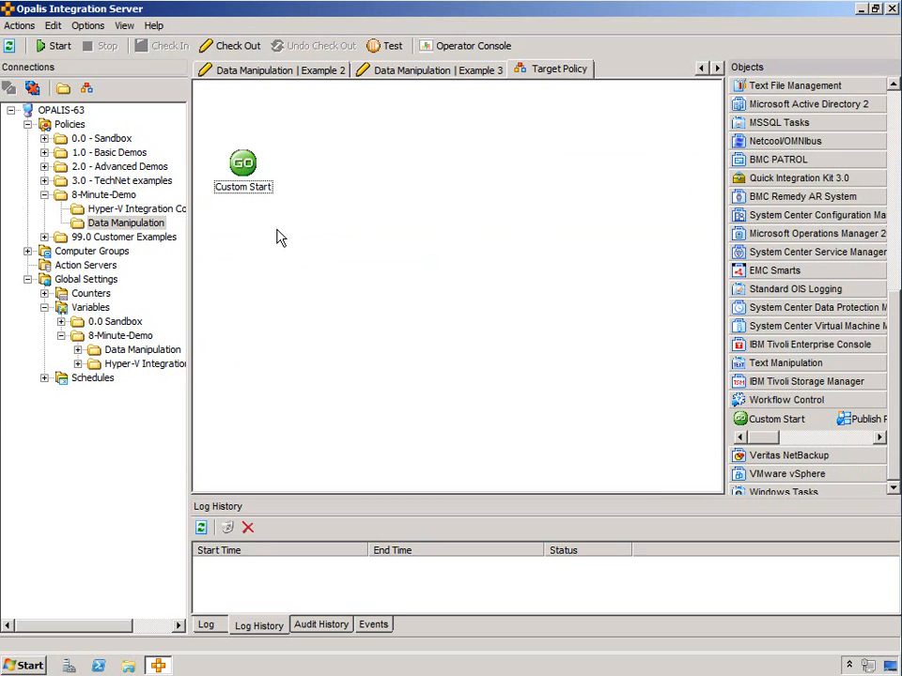
# Step: In Example 3, move Send Platform Event lower and add a Trigger Policy object linked from Query Database
pyautogui.click(343, 69)
pyautogui.moveTo(324, 174); pyautogui.dragTo(356, 254)
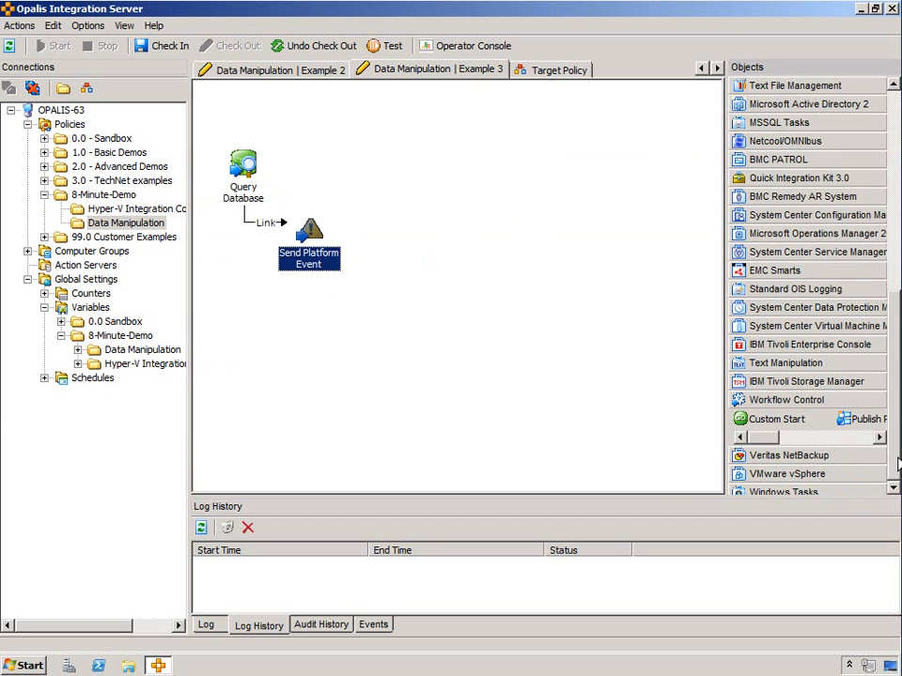
pyautogui.click(842, 438)
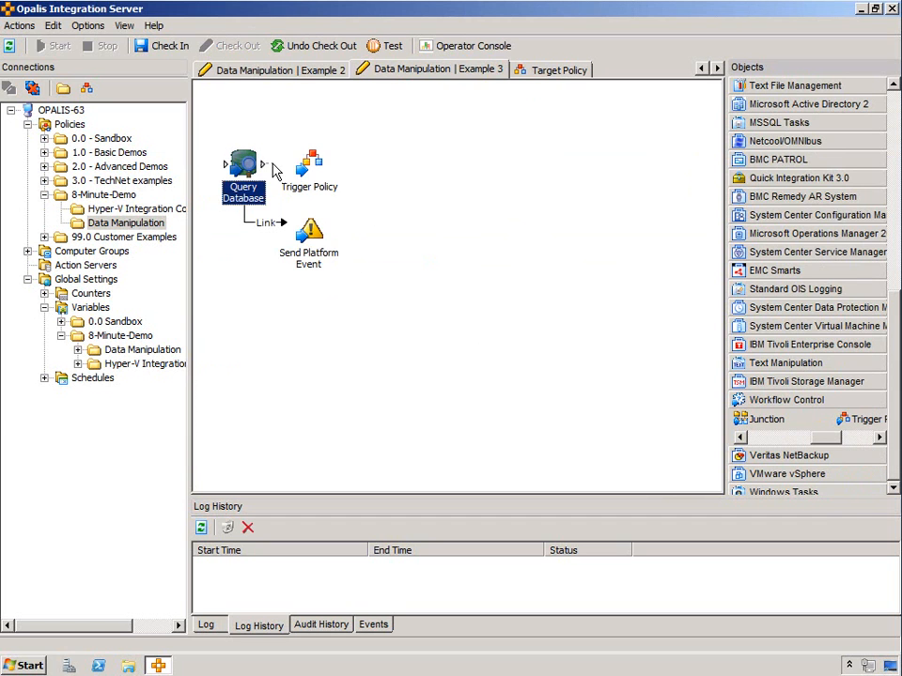
pyautogui.moveTo(269, 165); pyautogui.dragTo(307, 171)
# Step: Set the Trigger Policy object to call Target Policy from the 8-Minute-Demo\Data Manipulation folder
pyautogui.doubleClick(310, 164)
pyautogui.click(671, 259)
pyautogui.doubleClick(282, 356)
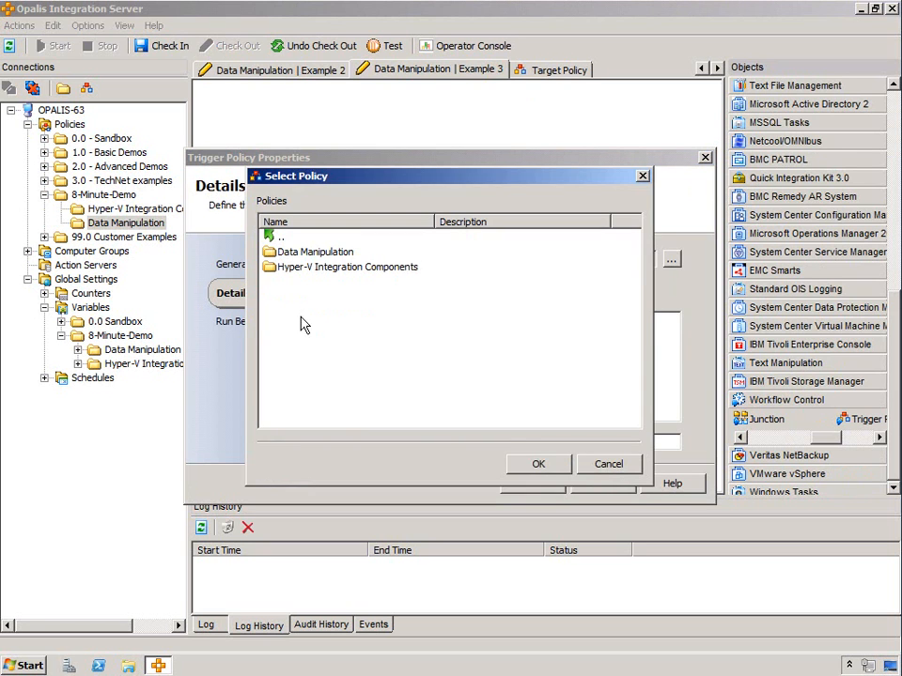
pyautogui.doubleClick(310, 252)
pyautogui.doubleClick(293, 297)
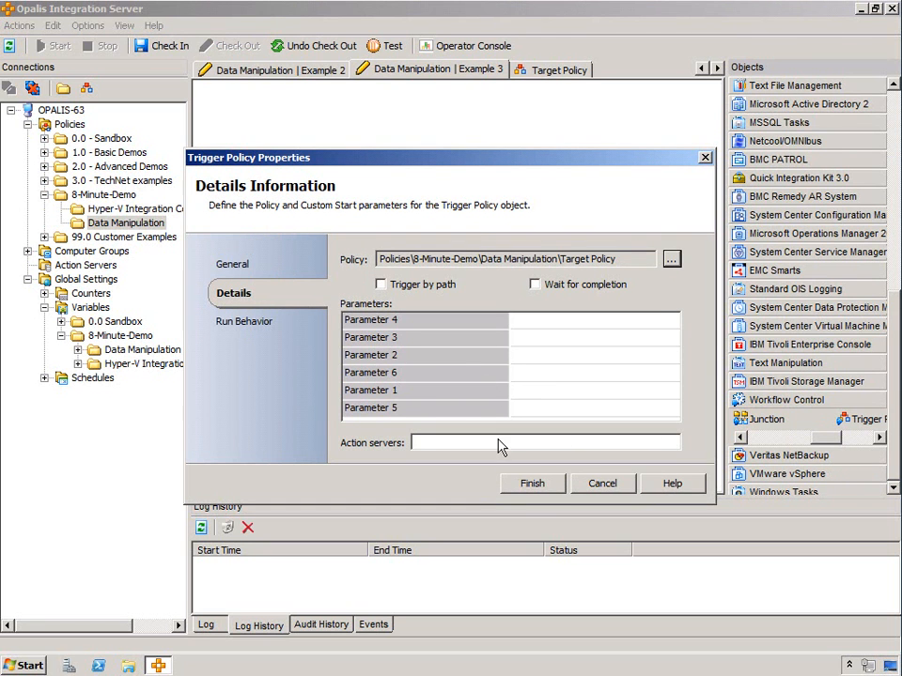
pyautogui.click(531, 484)
# Step: Copy the field expression from the Send Platform Event summary
pyautogui.doubleClick(318, 255)
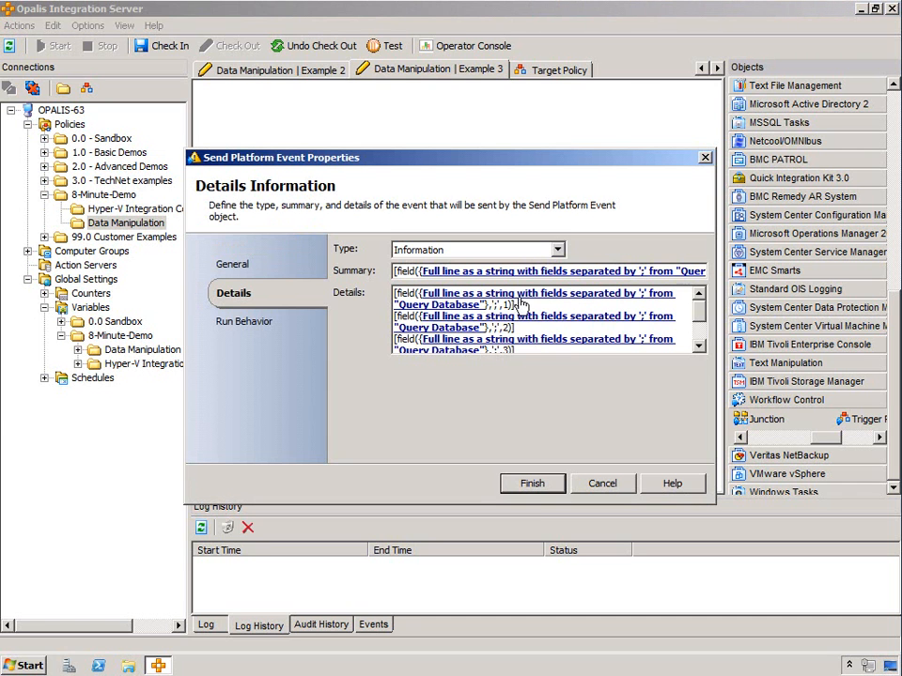
pyautogui.rightClick(516, 276)
pyautogui.click(551, 485)
# Step: Fill the Trigger Policy's Parameters 1 and 6 with the copied field expression, matching the field position to each parameter number
pyautogui.click(320, 172)
pyautogui.doubleClick(320, 172)
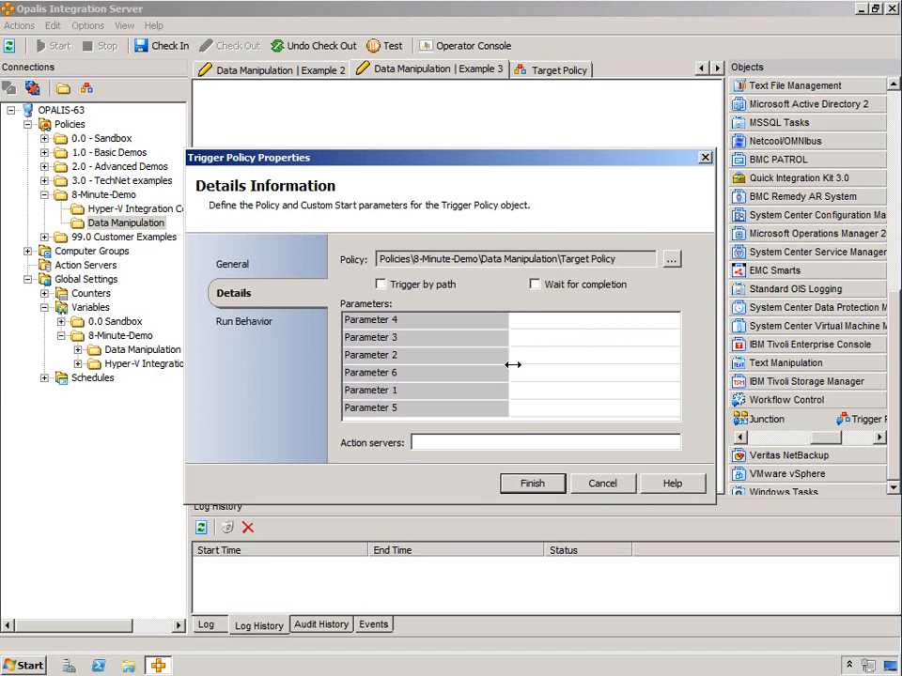
pyautogui.moveTo(509, 337); pyautogui.dragTo(400, 327)
pyautogui.click(440, 396)
pyautogui.hotkey('ctrl', 'v')
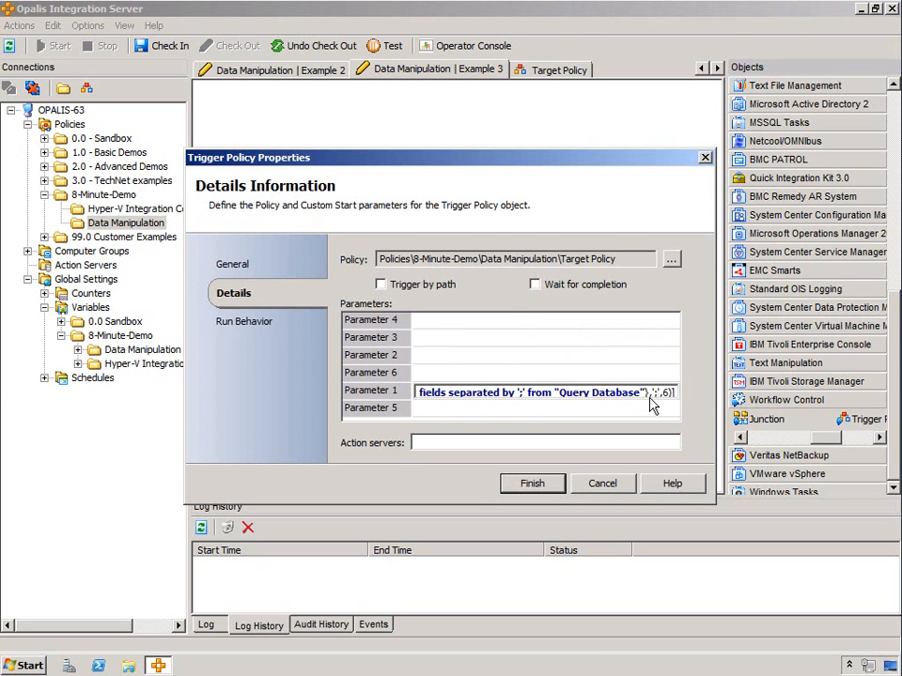
pyautogui.click(451, 373)
pyautogui.write('[field({Full line as a string with fields separated by \';\' from "Query Database"},\';\',6)]')
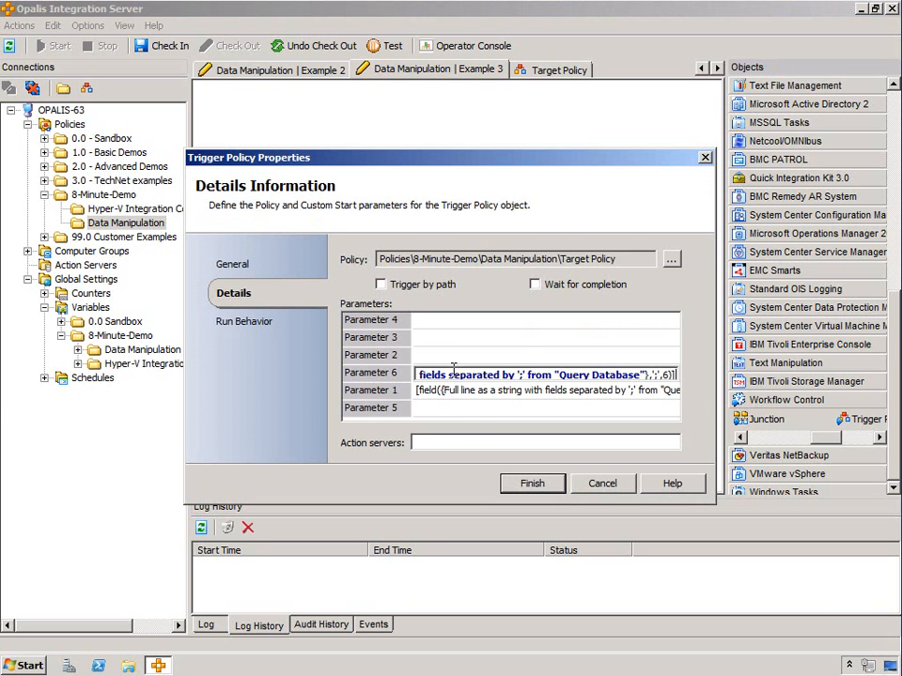
# Step: Fill the Trigger Policy's Parameters 2 through 5 with the field expression, matching each field position to its parameter number, and accept
pyautogui.click(426, 358)
pyautogui.write('[field({Full line as a string with fields separated by \';\' from "Query Database"},\';\',6)]')
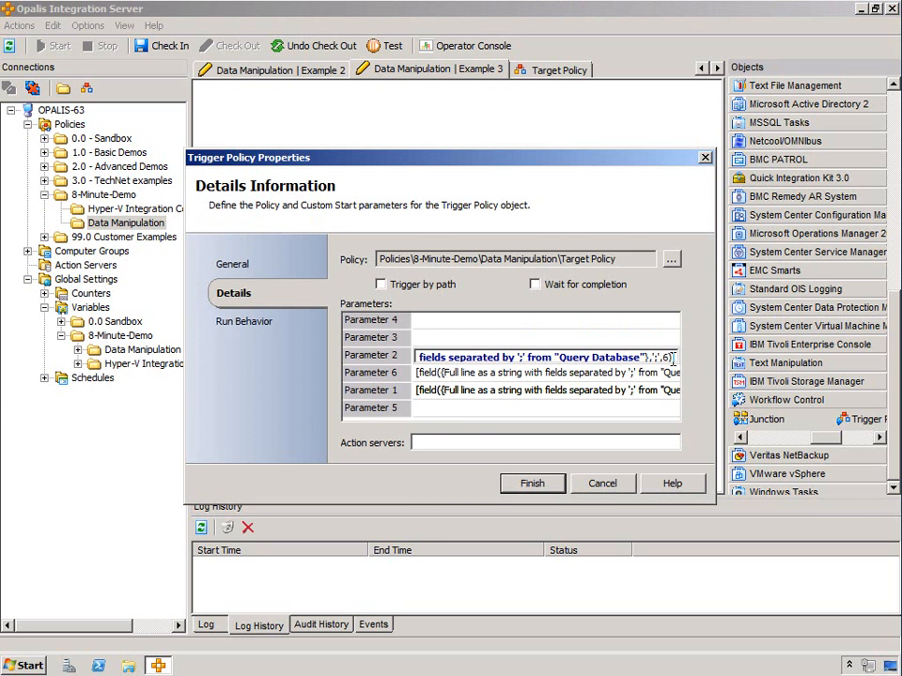
pyautogui.click(555, 338)
pyautogui.write('[field({Full line as a string with fields separated by \';\' from "Query Database"},\';\',6)]')
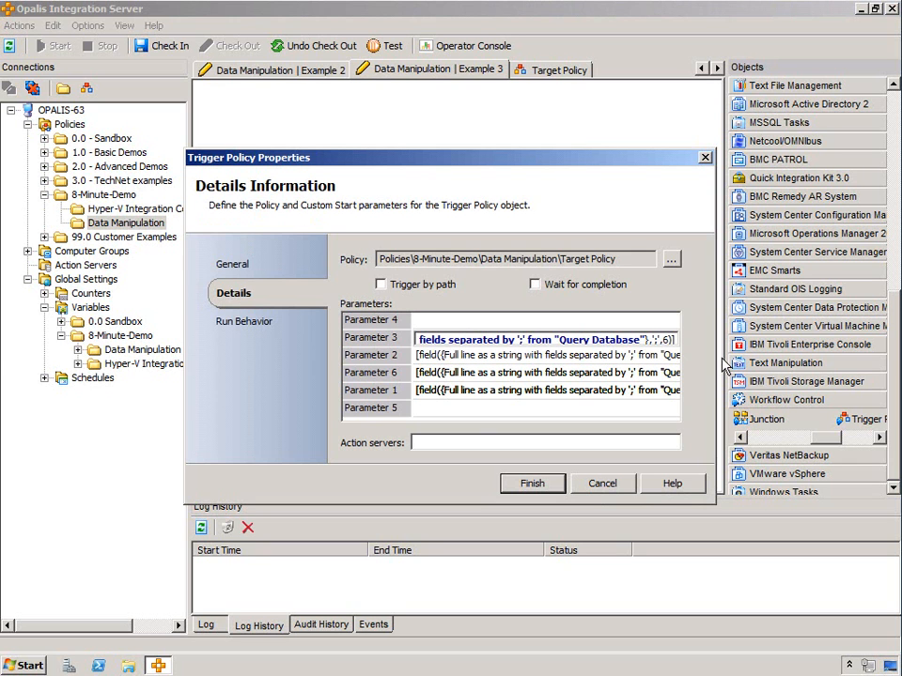
pyautogui.write('3')
pyautogui.click(467, 321)
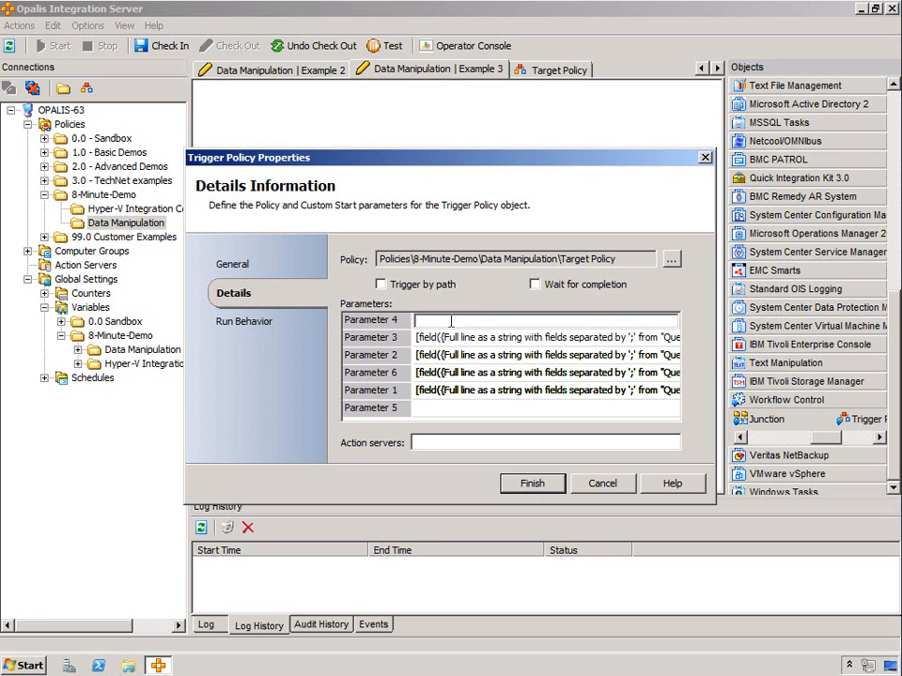
pyautogui.write('[field({Full line as a string with fields separated by \';\' from "Query Database"},\';\',6)]')
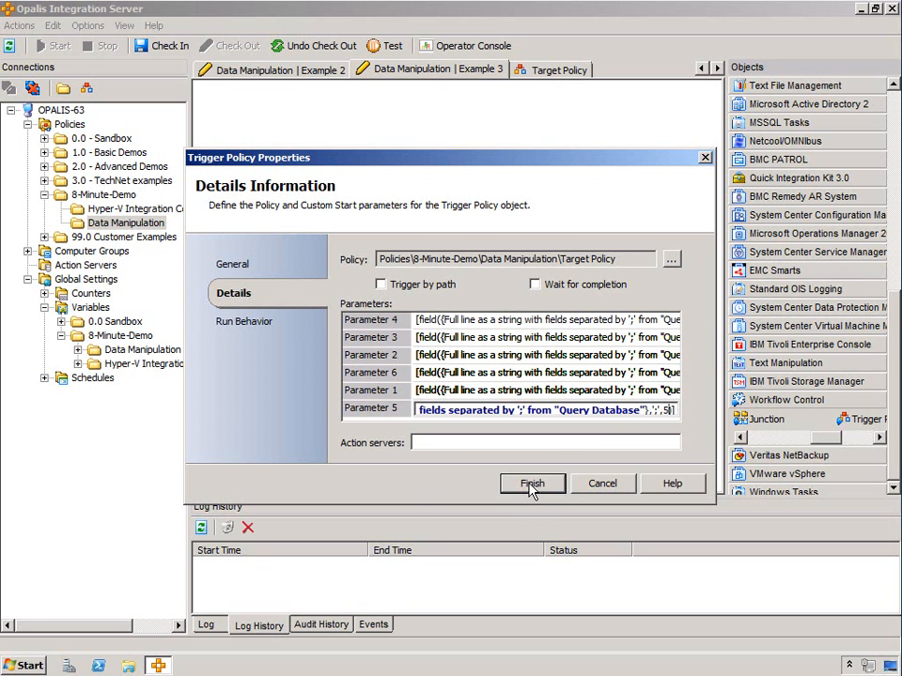
pyautogui.click(534, 488)
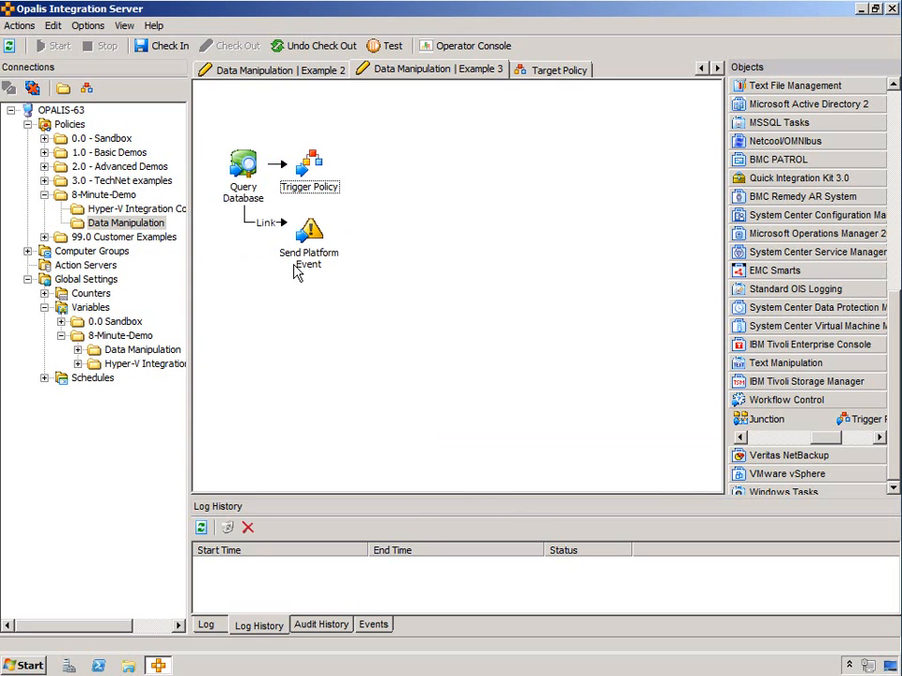
# Step: Delete Send Platform Event from Example 3 and step through the policy test past Query Database
pyautogui.click(307, 229)
pyautogui.press('Delete')
pyautogui.press('Return')
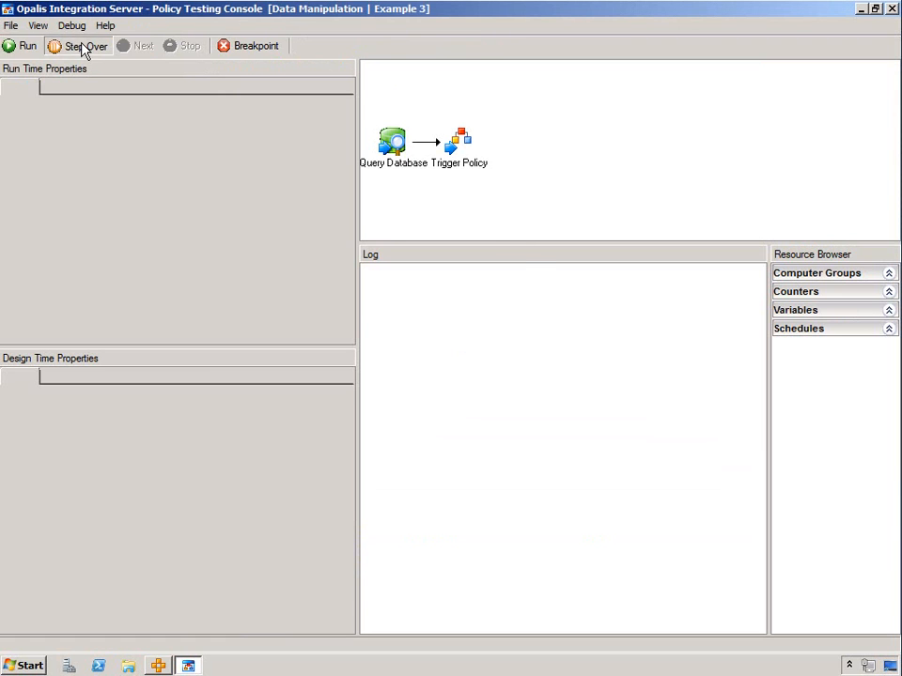
pyautogui.click(84, 47)
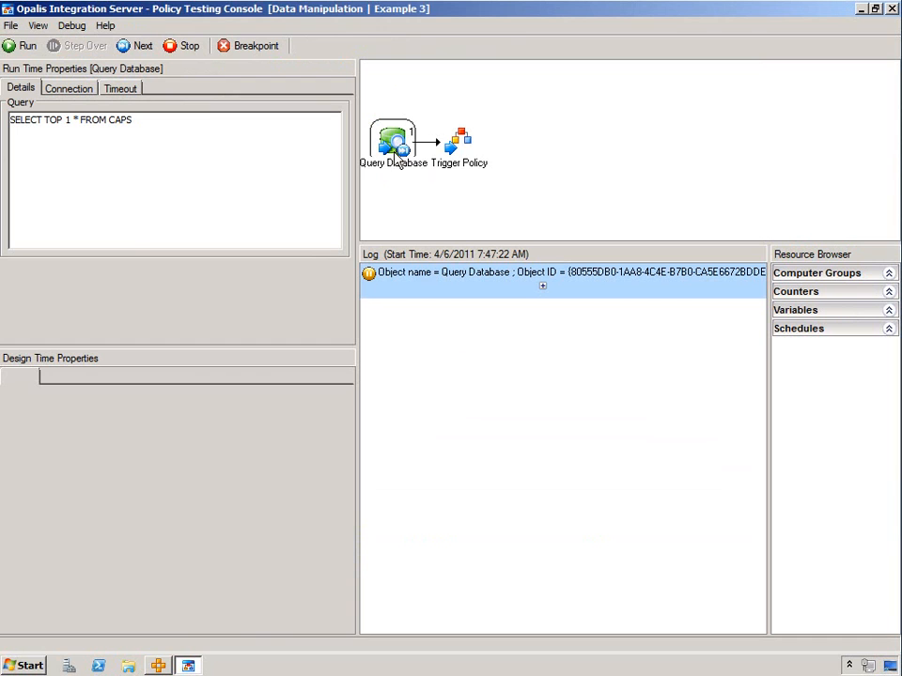
pyautogui.click(135, 47)
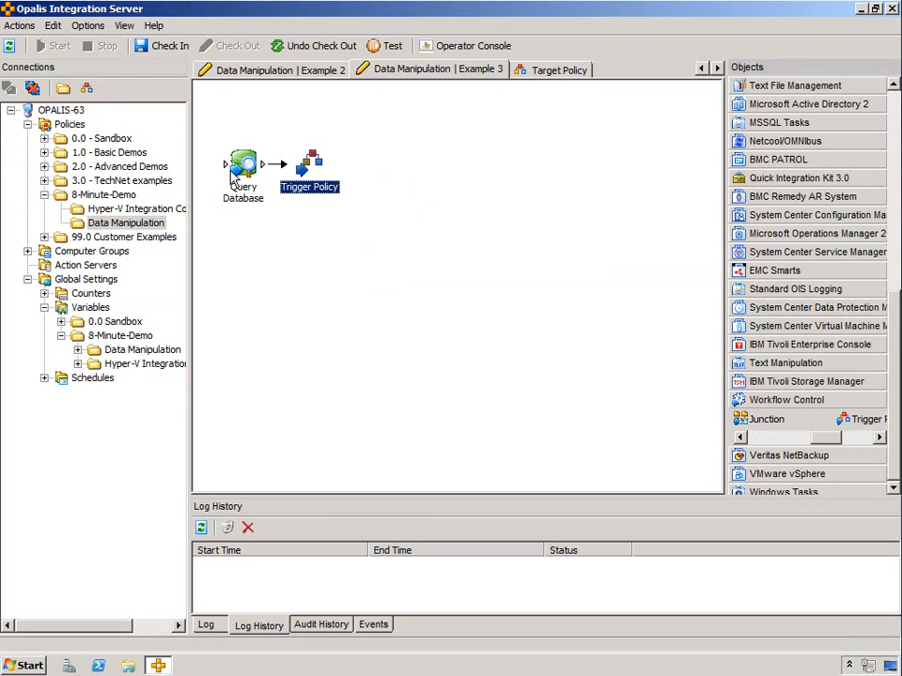
# Step: Remove TOP 1 from the Query Database query so it reads SELECT * FROM CAPS
pyautogui.doubleClick(236, 169)
pyautogui.click(405, 265)
pyautogui.press('BackSpace')
pyautogui.press('BackSpace')
pyautogui.press('BackSpace')
pyautogui.press('BackSpace')
pyautogui.press('BackSpace')
pyautogui.press('BackSpace')
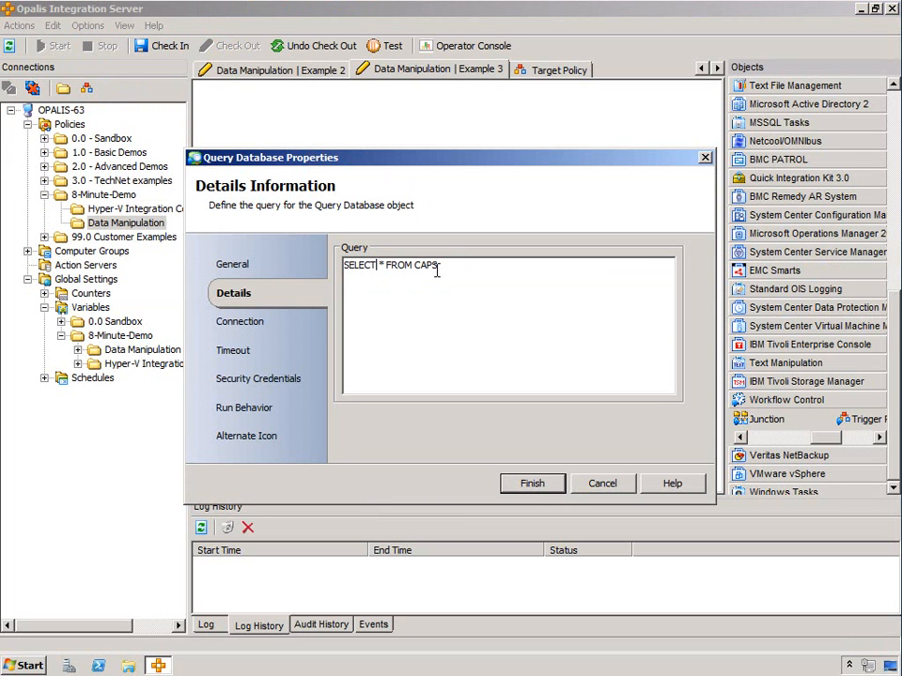
pyautogui.click(533, 483)
# Step: Review the Trigger Policy's parameters, examine the field expression in Parameter 4, and close the properties without changes
pyautogui.click(249, 172)
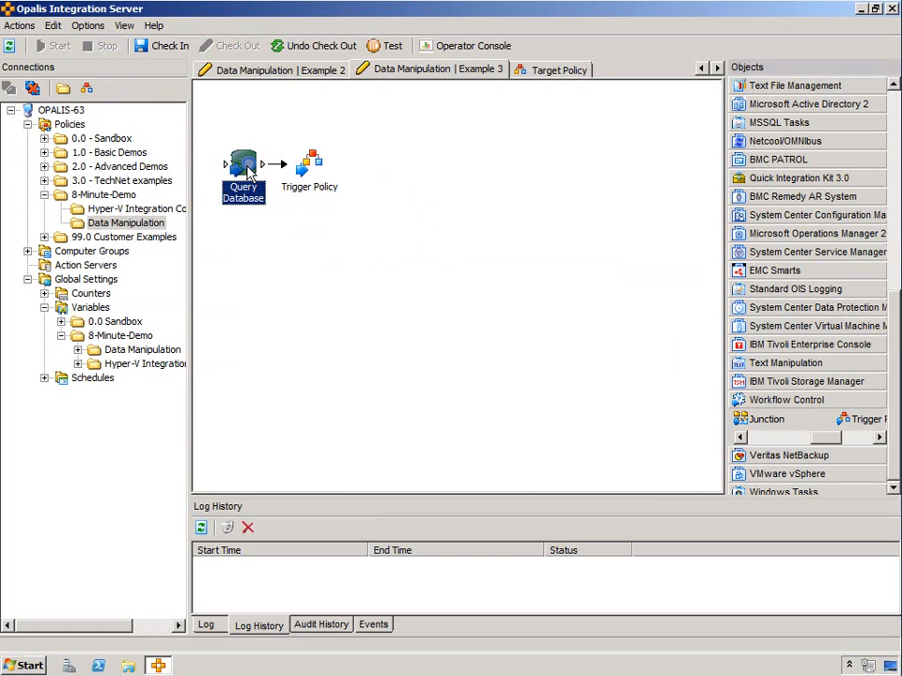
pyautogui.click(320, 169)
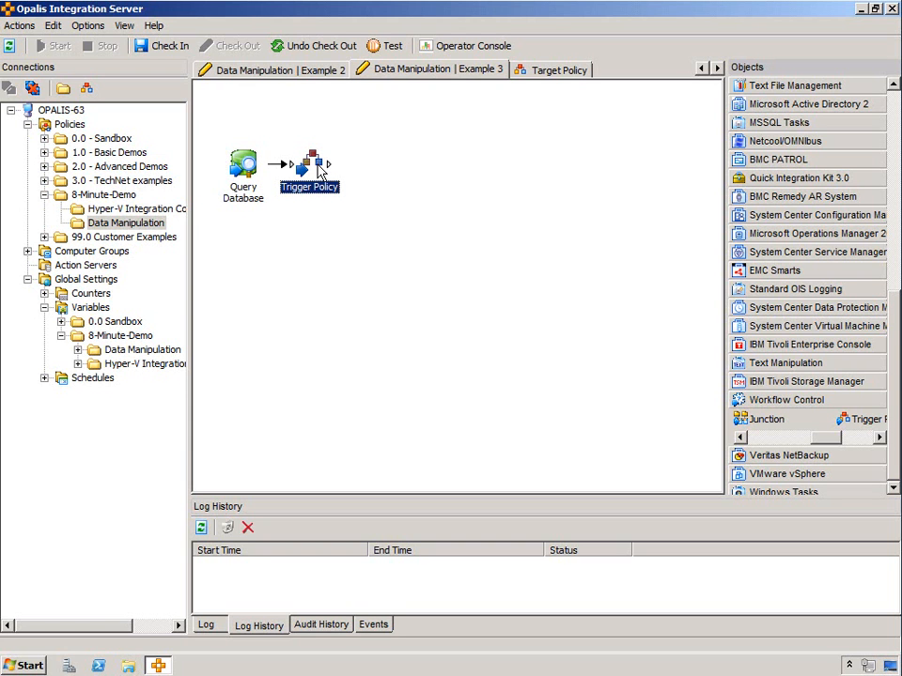
pyautogui.doubleClick(327, 192)
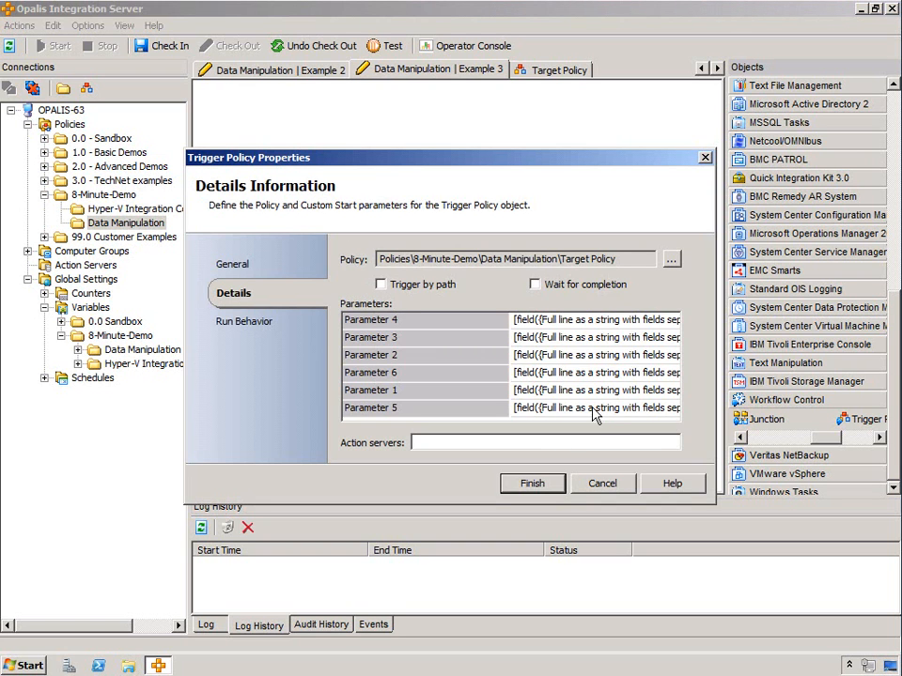
pyautogui.click(602, 321)
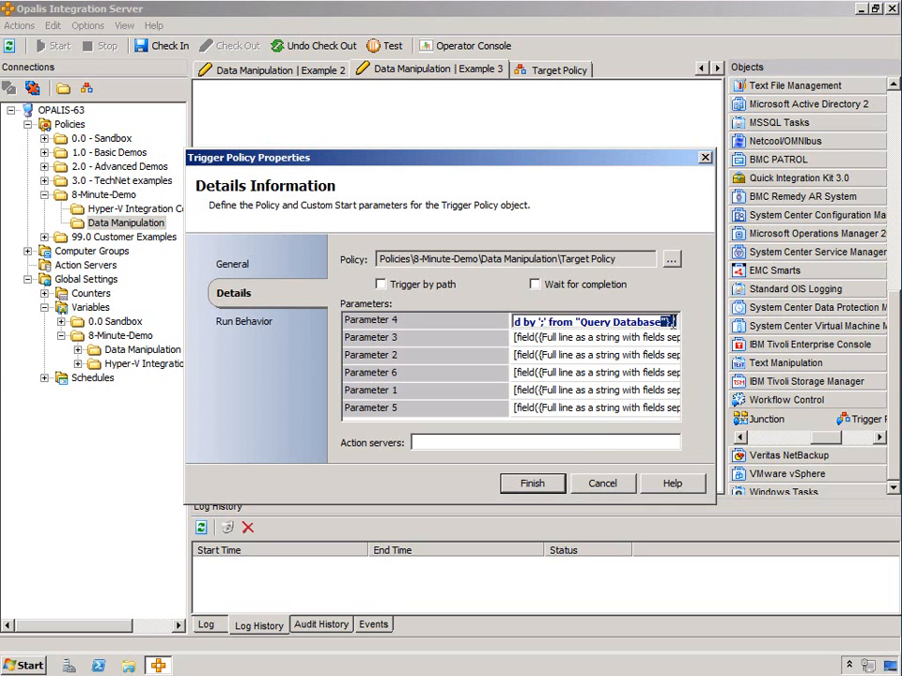
pyautogui.click(599, 483)
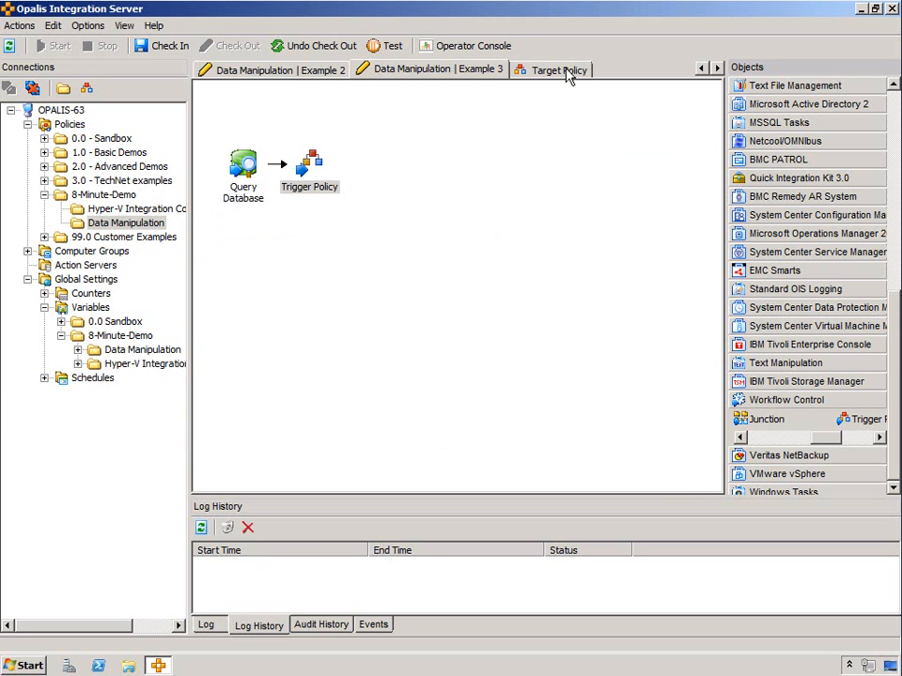
# Step: Look back at the Example 1 policy, and return to Example 3 with its Query Database object selected
pyautogui.click(519, 70)
pyautogui.click(493, 75)
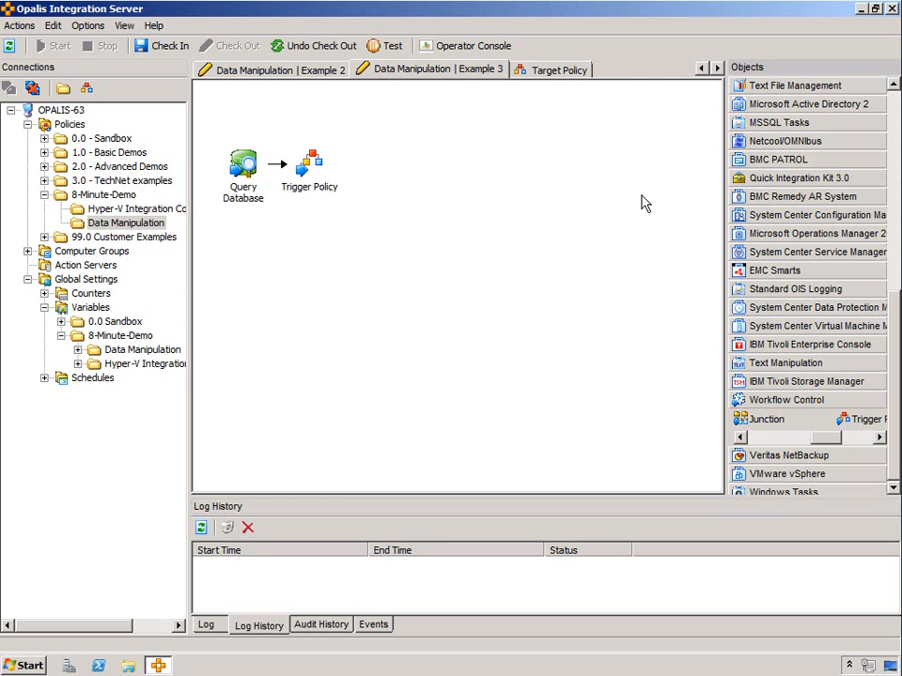
pyautogui.click(298, 75)
pyautogui.click(299, 75)
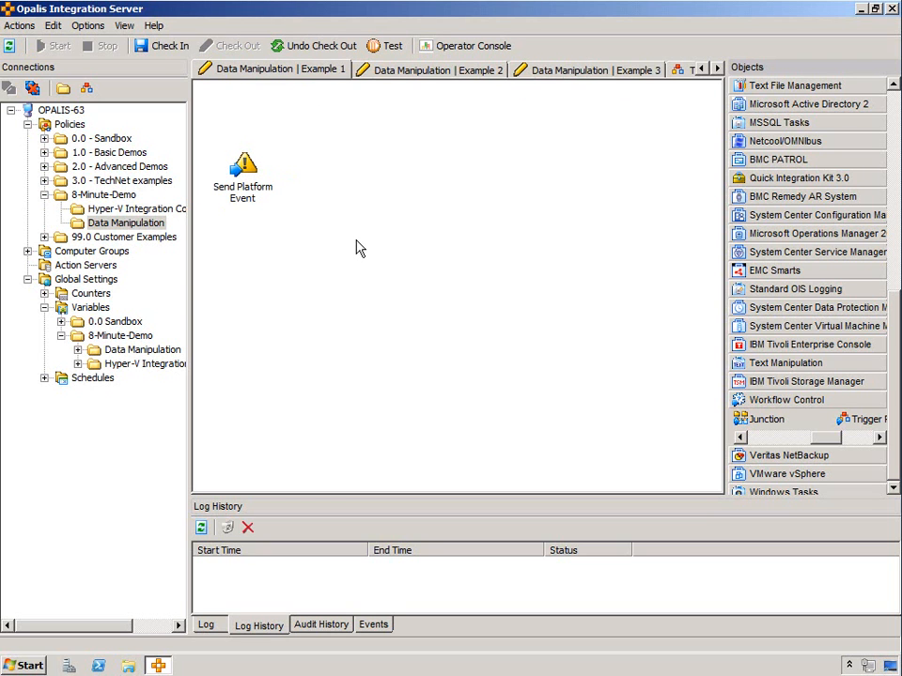
pyautogui.click(625, 75)
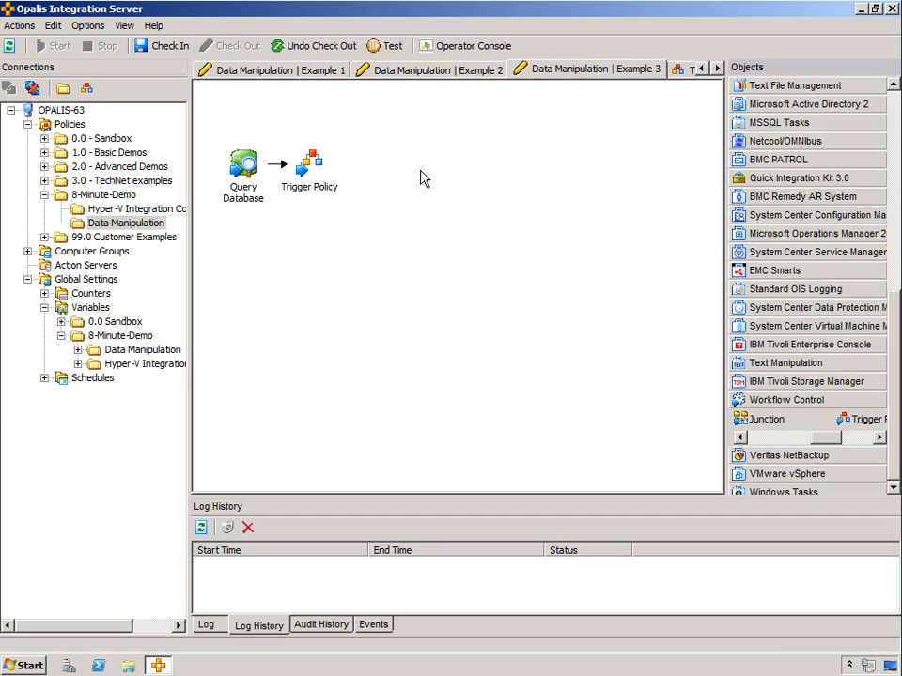
pyautogui.click(244, 184)
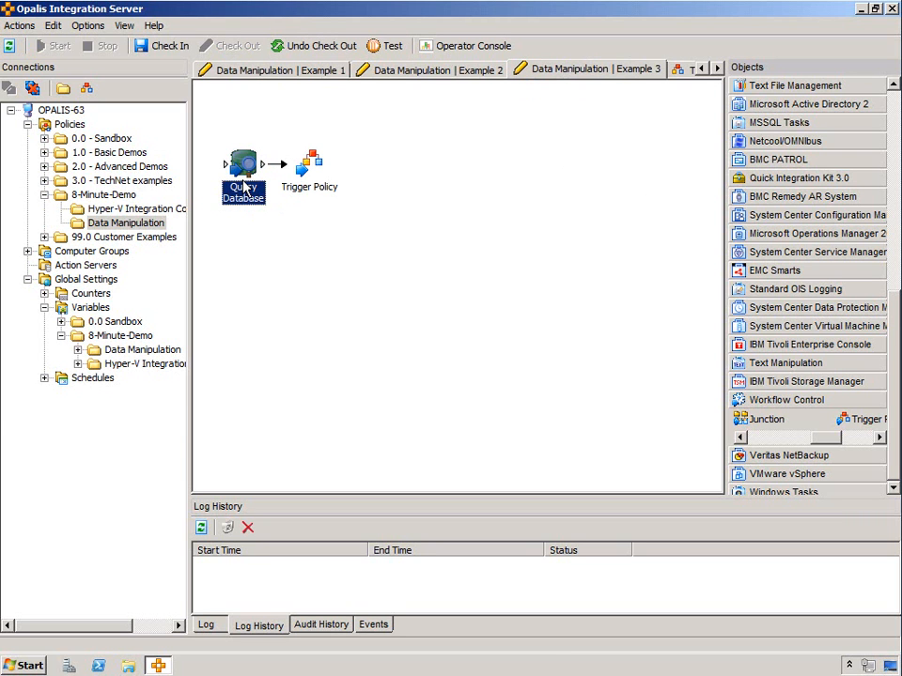